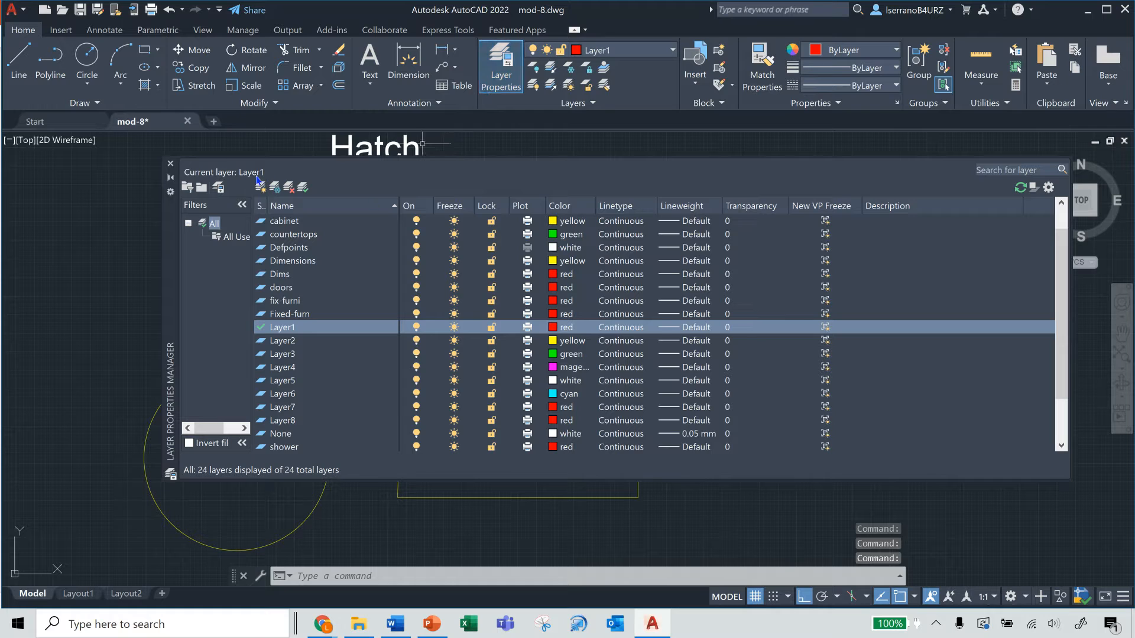
Step: Create a layer named Hatch with the color red and make it the current layer
left_click(260, 187)
type("Hatch")
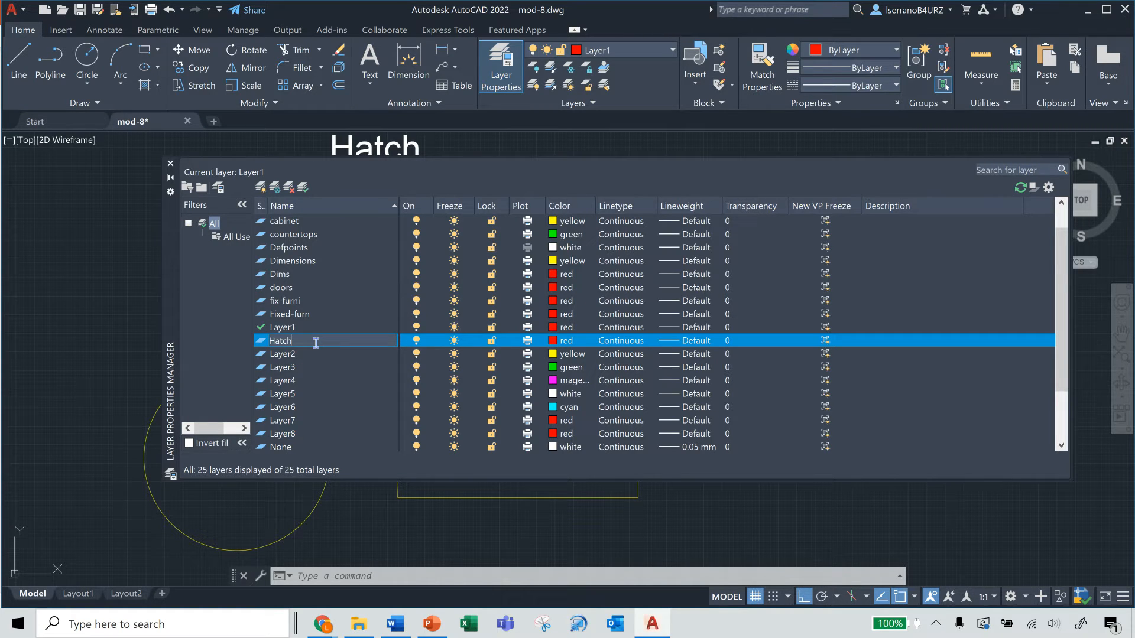
left_click(555, 343)
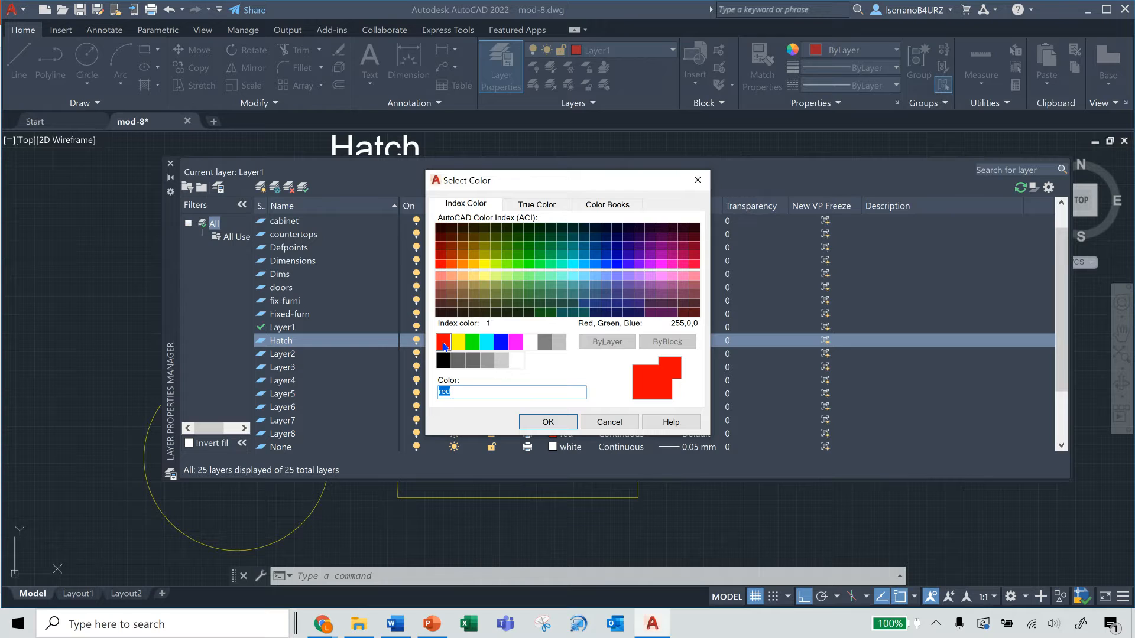
left_click(444, 346)
left_click(561, 421)
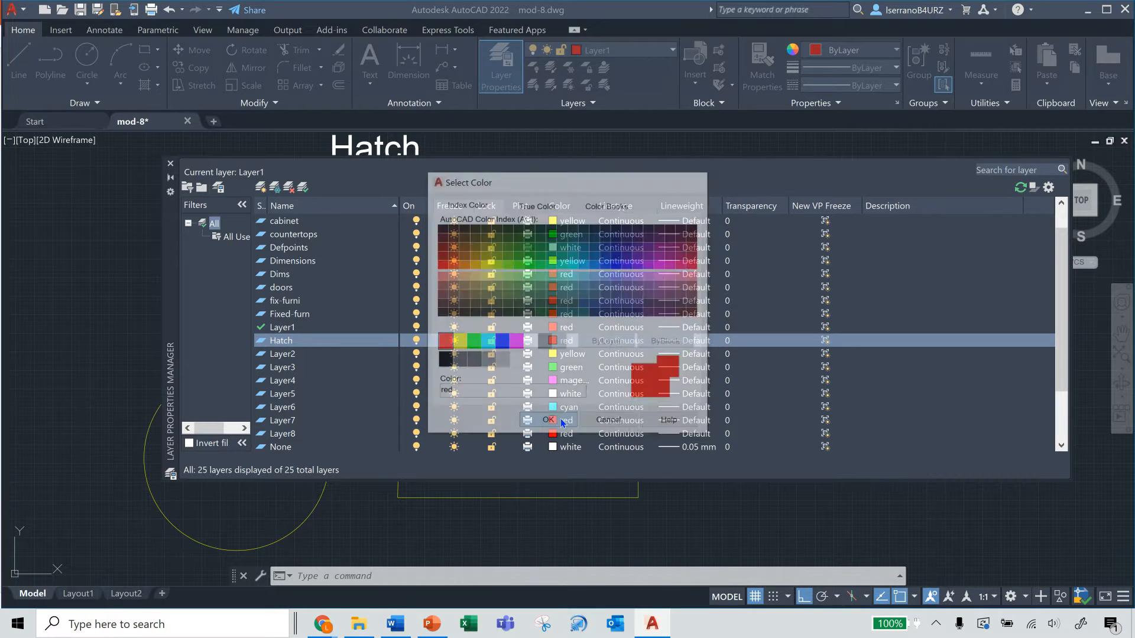
left_click(170, 164)
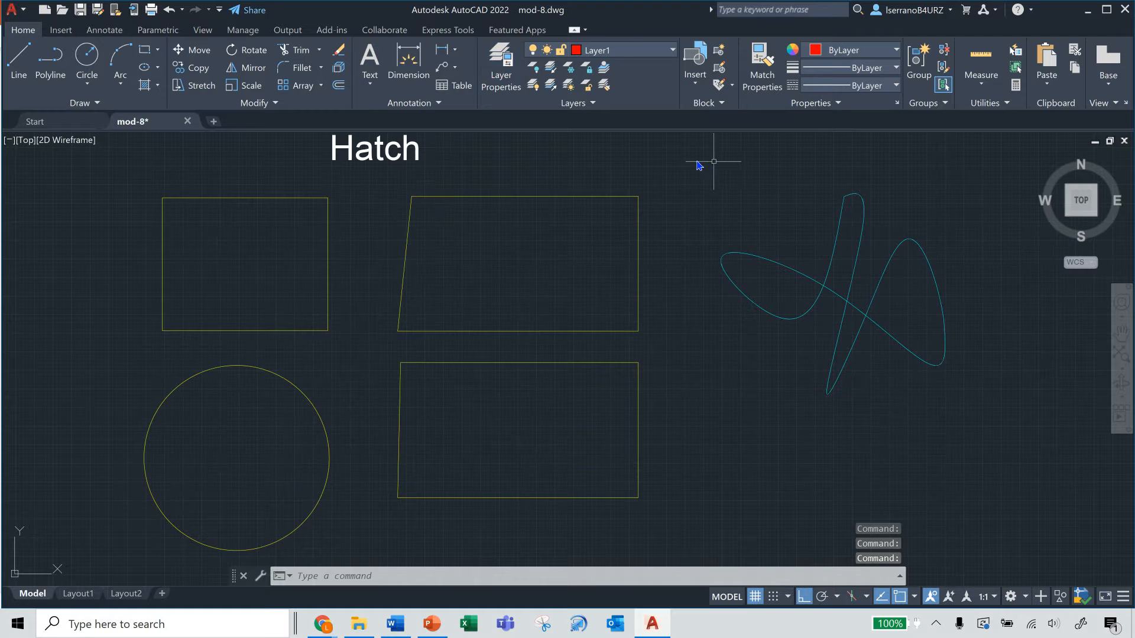
left_click(620, 56)
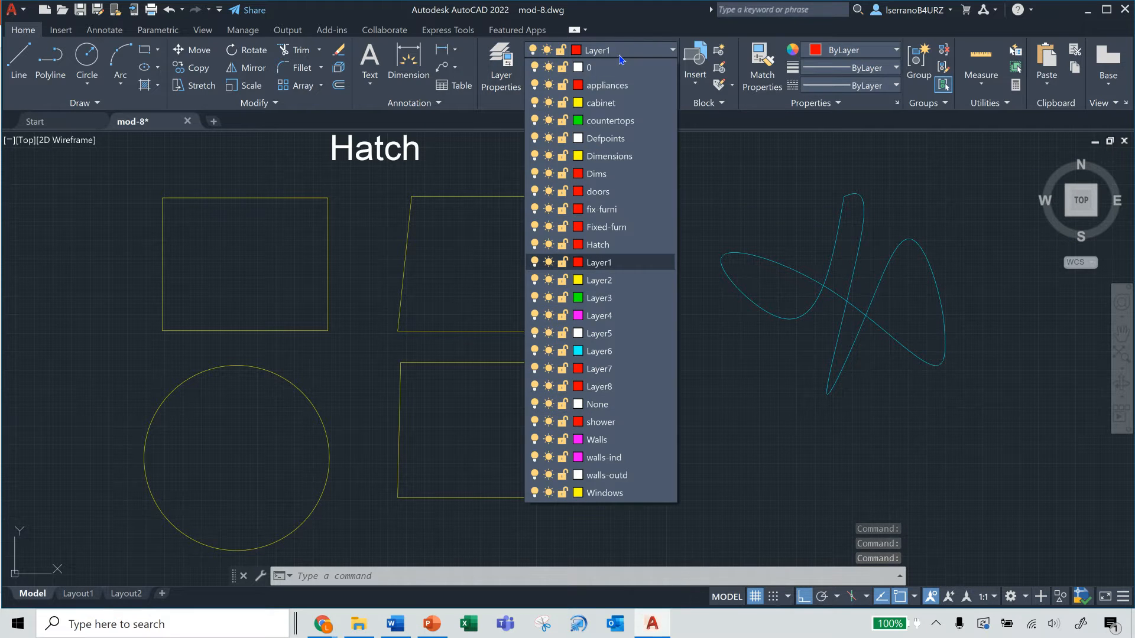
left_click(621, 244)
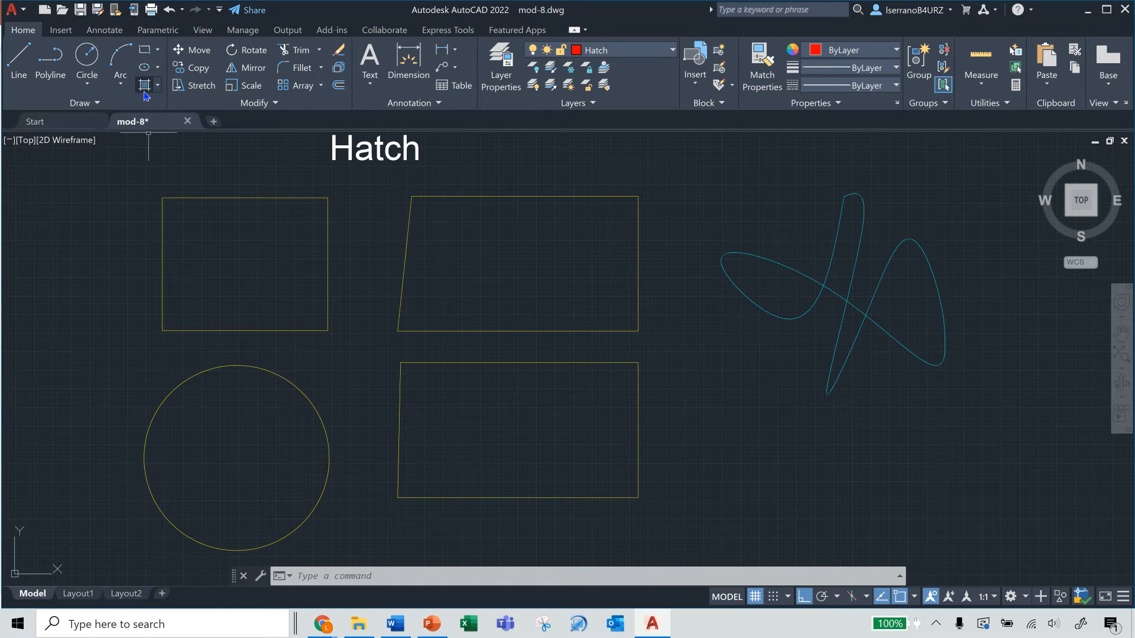
Step: Hatch the inside of the upper-left rectangle with the ANSI37 pattern
left_click(144, 86)
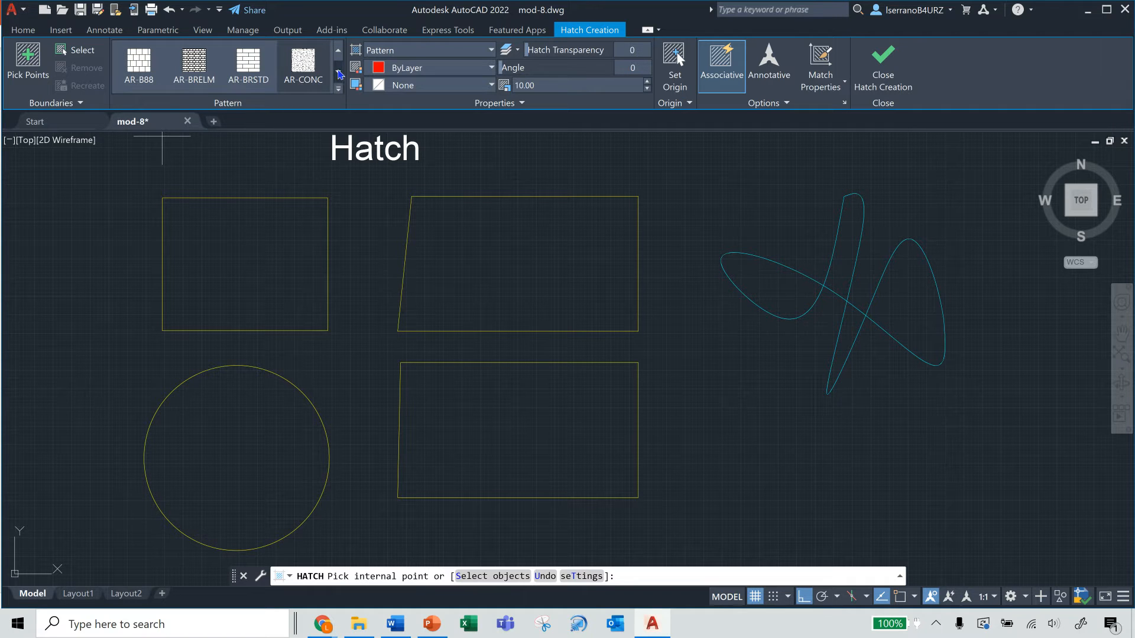
left_click(338, 89)
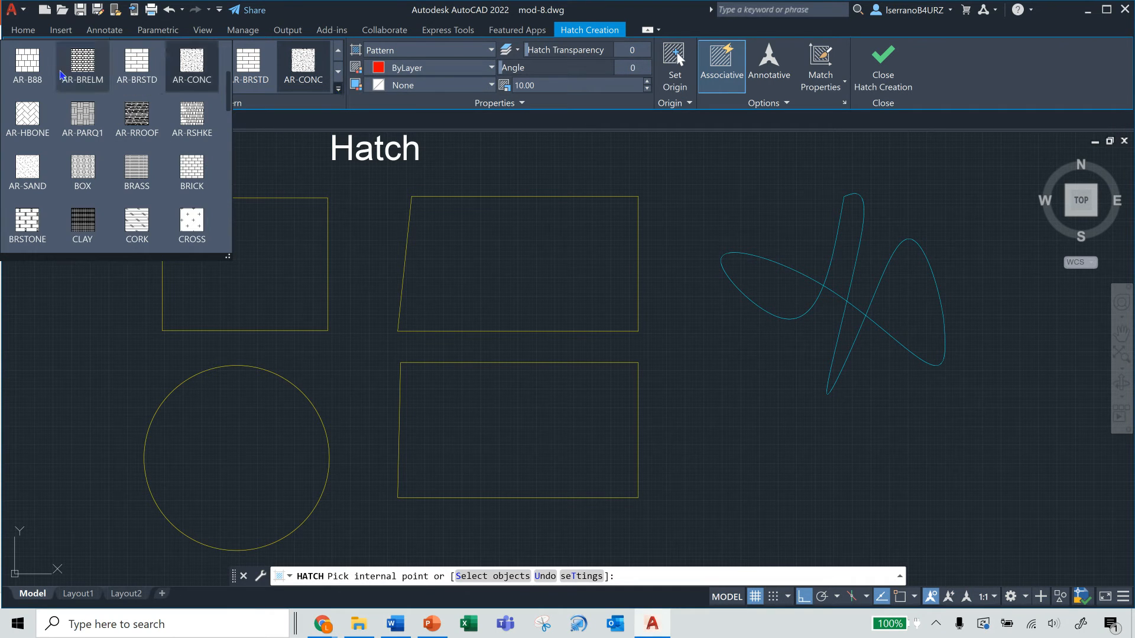
scroll(186, 159, "up", 3)
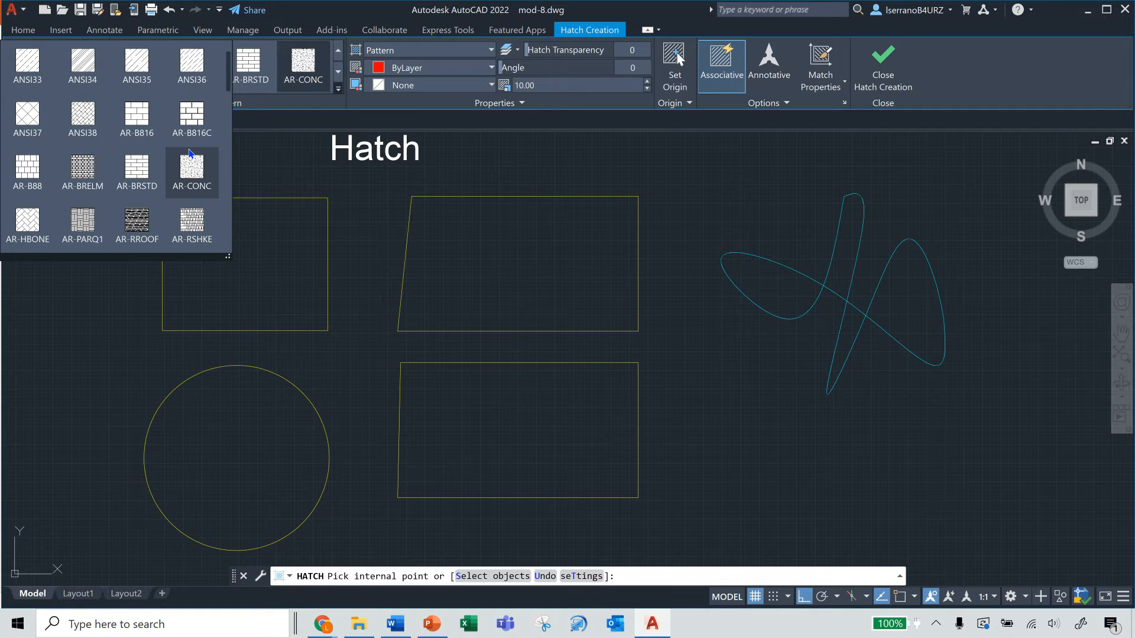
mouse_move(228, 75)
left_mouse_down()
mouse_move(227, 249)
mouse_move(235, 64)
left_mouse_up()
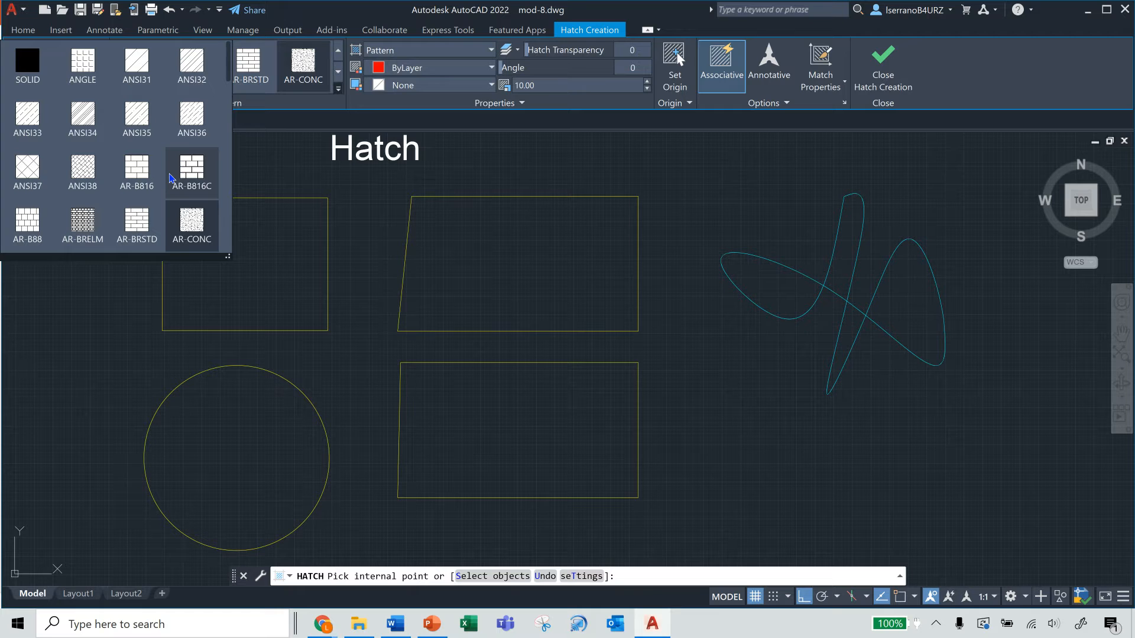
left_click(29, 170)
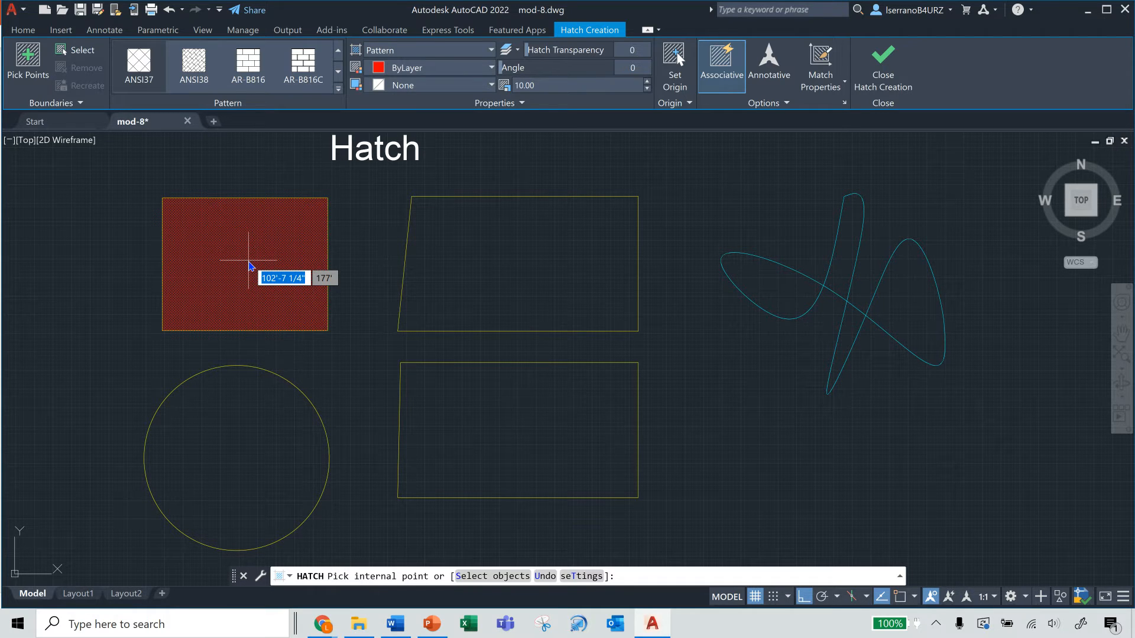
left_click(248, 266)
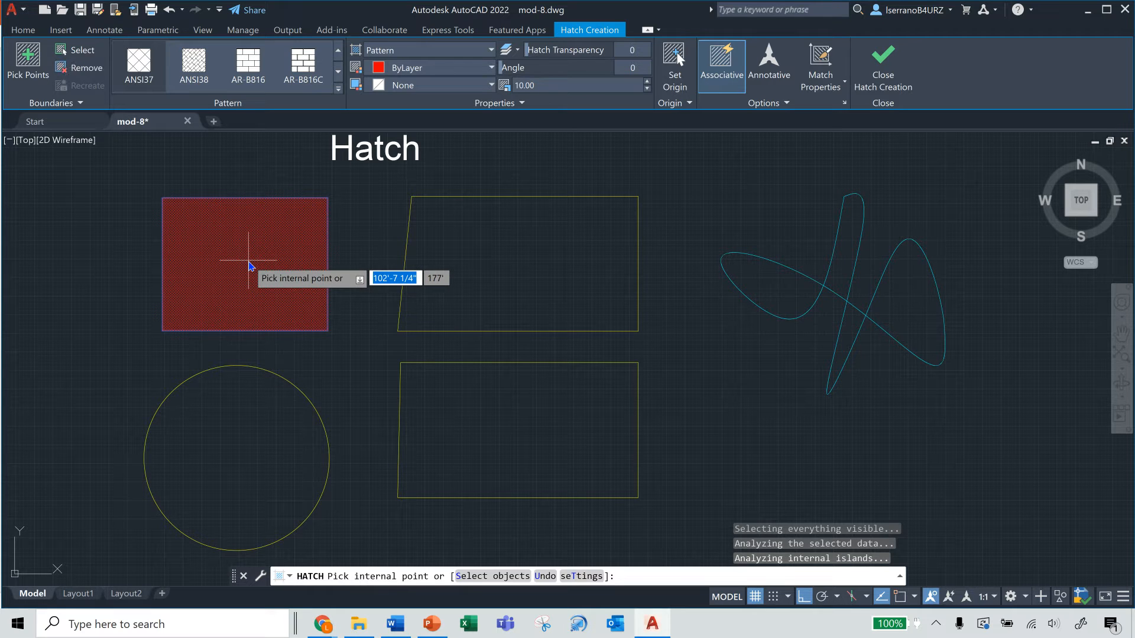
key("Escape")
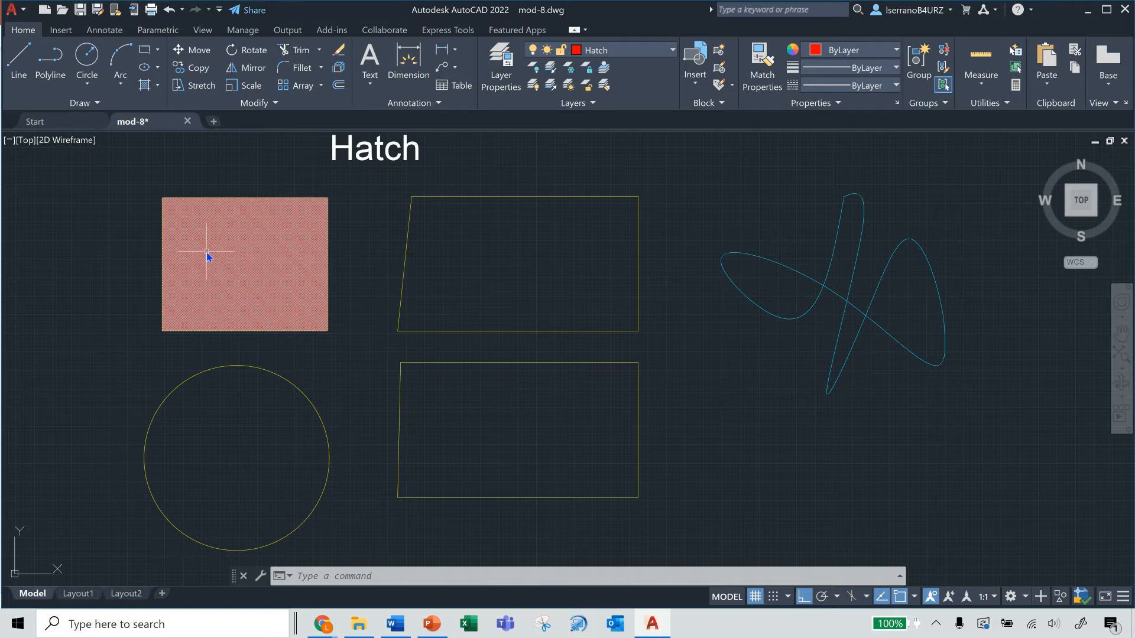
left_click(207, 250)
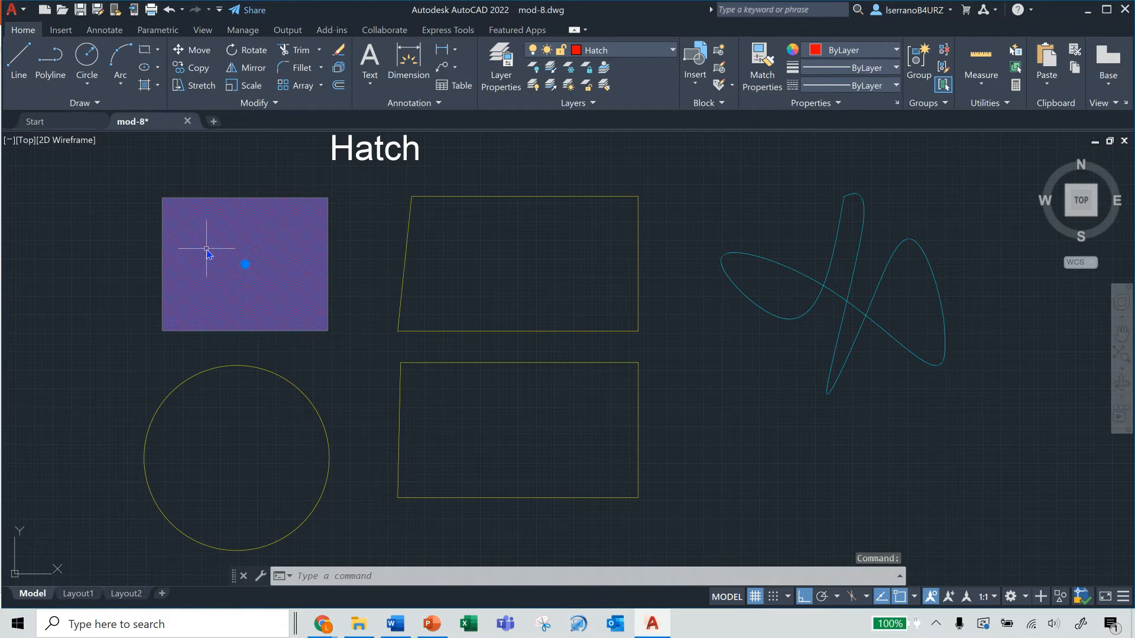
left_click(145, 65)
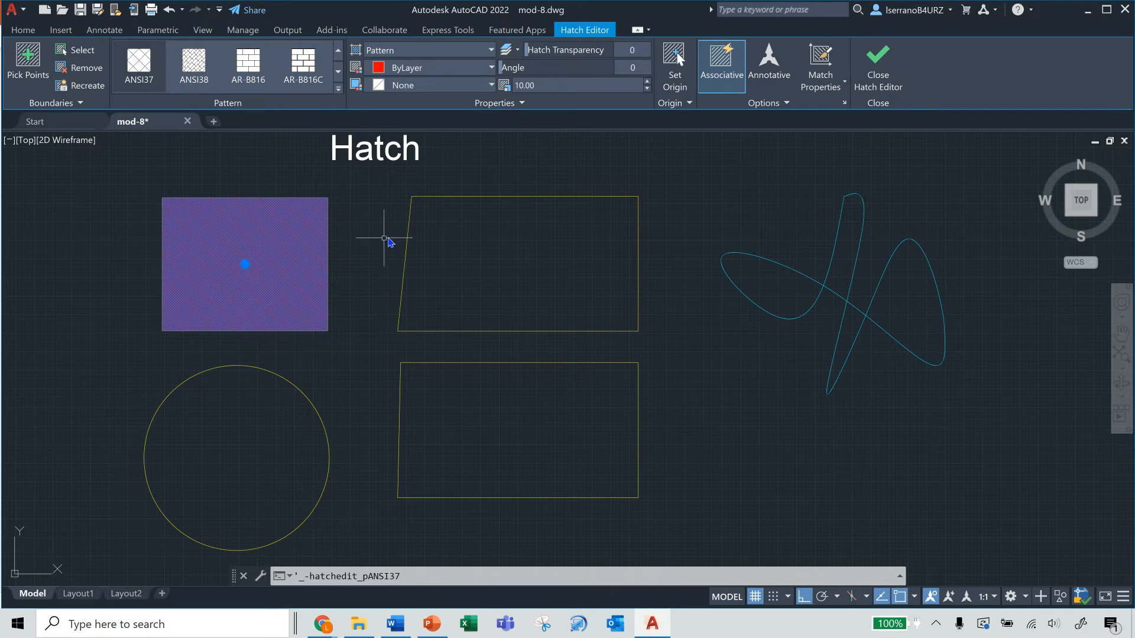
key("Escape")
key("Escape")
key("Escape")
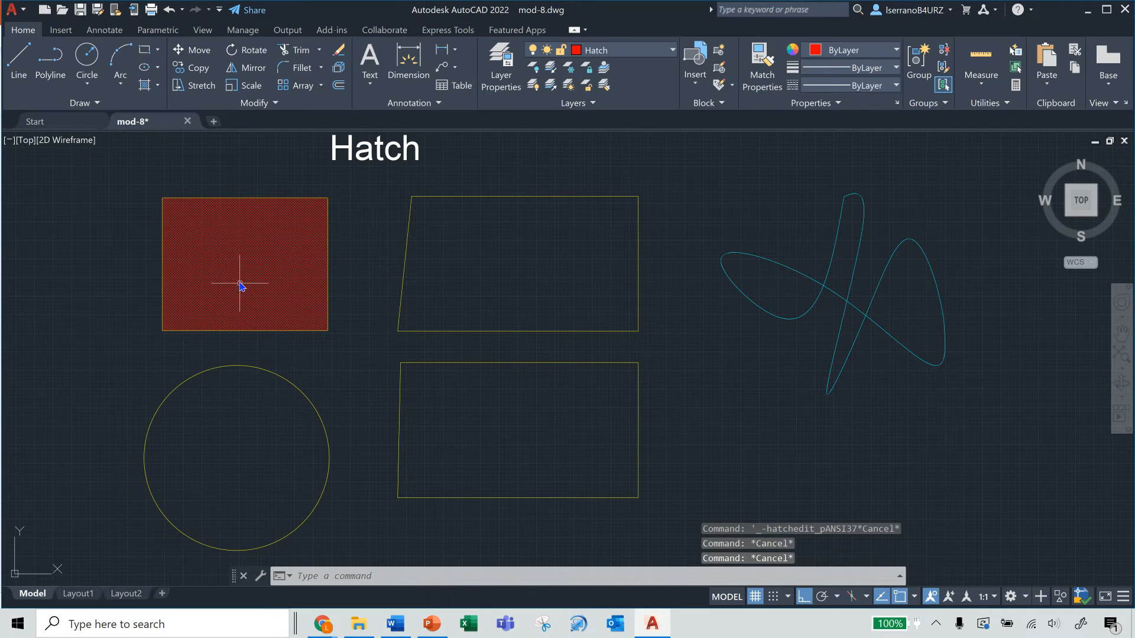
Step: Enlarge the pattern scale of the upper-left rectangle's hatch in stages of 30, 60 and finally 100
left_click(262, 268)
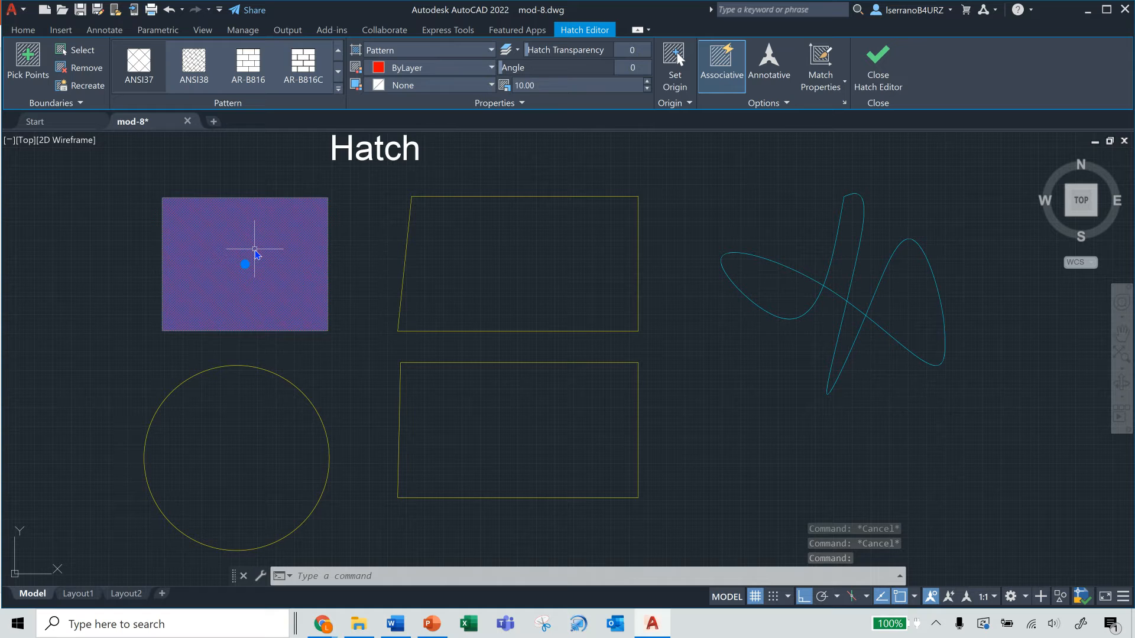
mouse_move(254, 250)
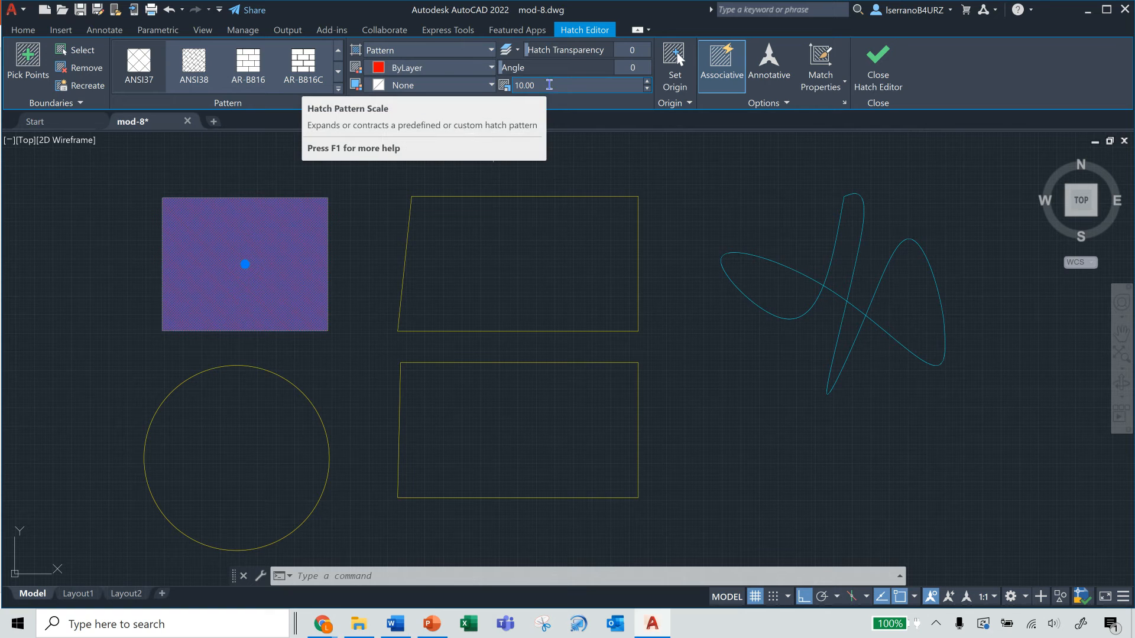
left_click(550, 84)
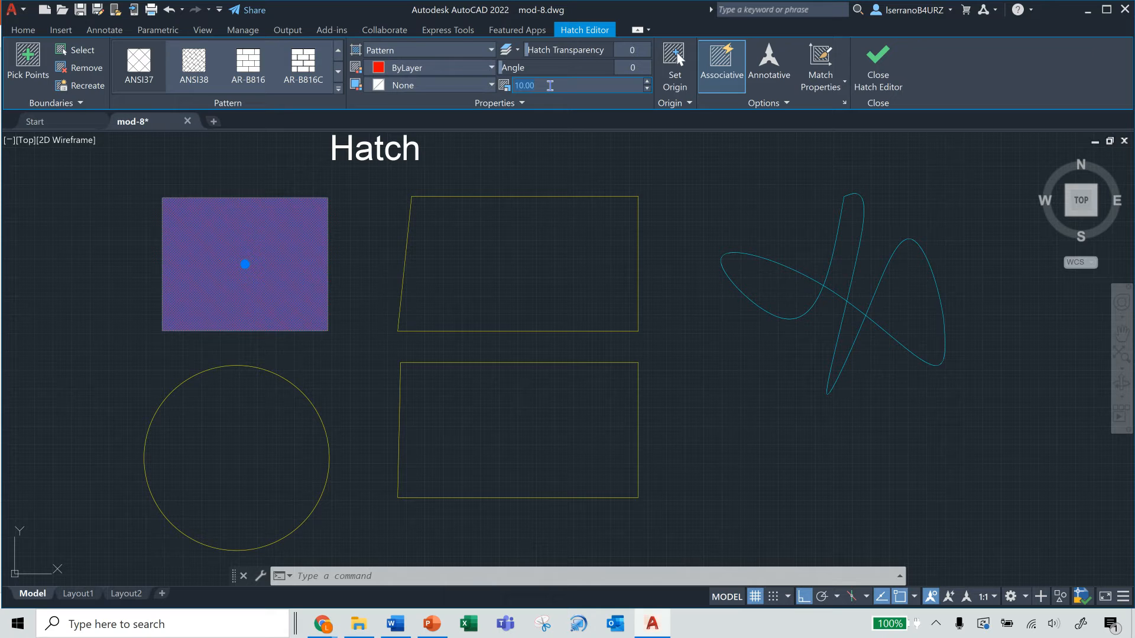
type("30")
key("Return")
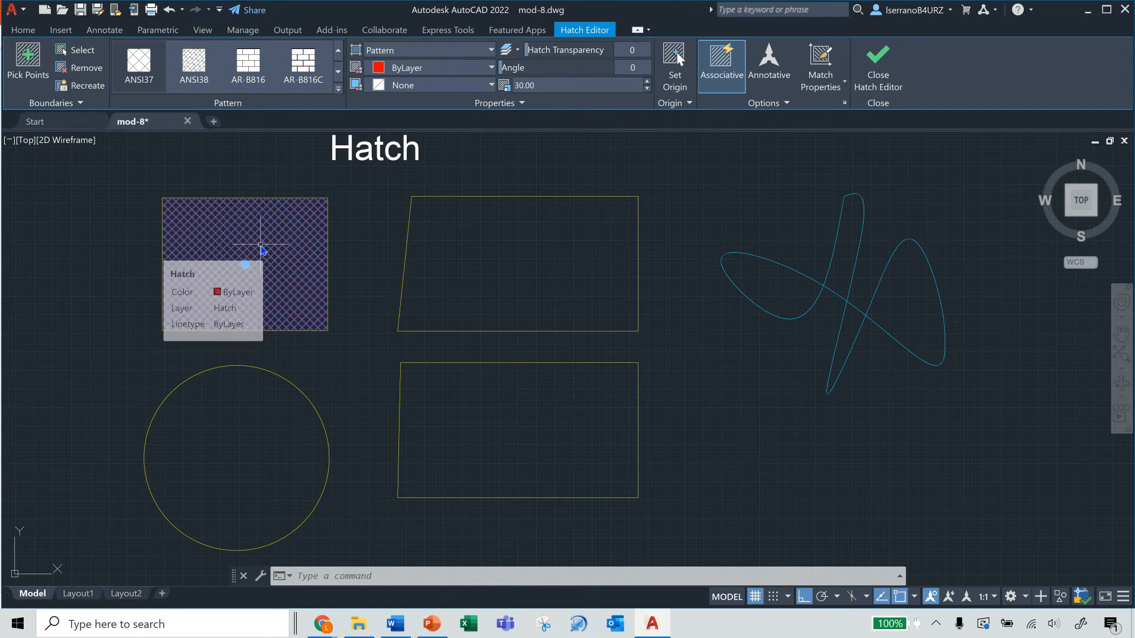
left_click(542, 85)
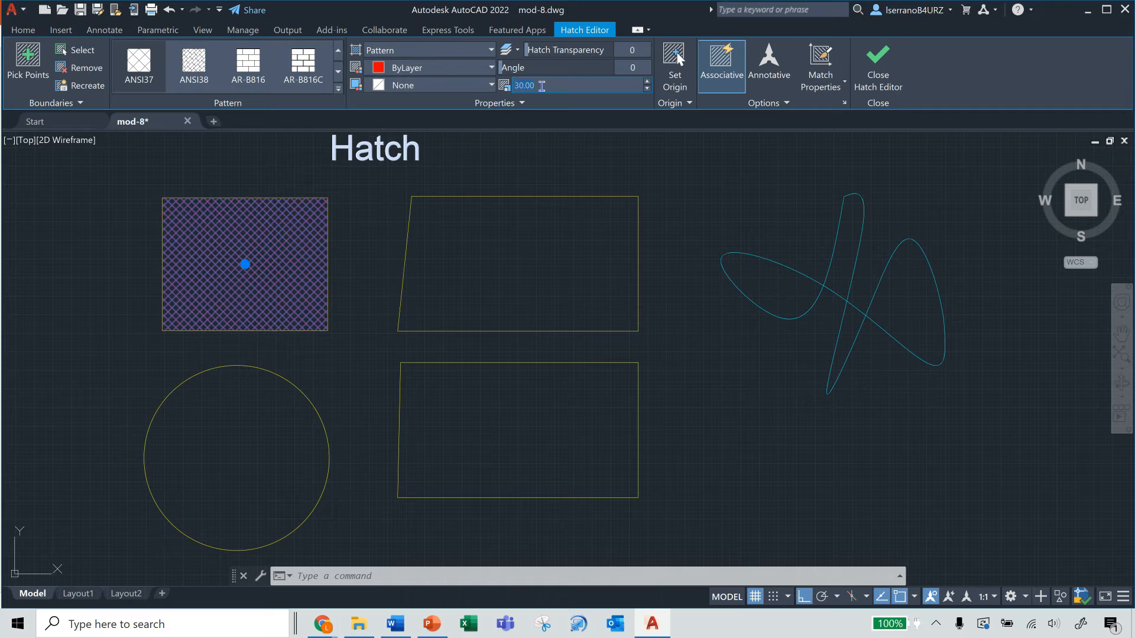
type("60")
key("Return")
left_click(541, 85)
type("100")
key("Return")
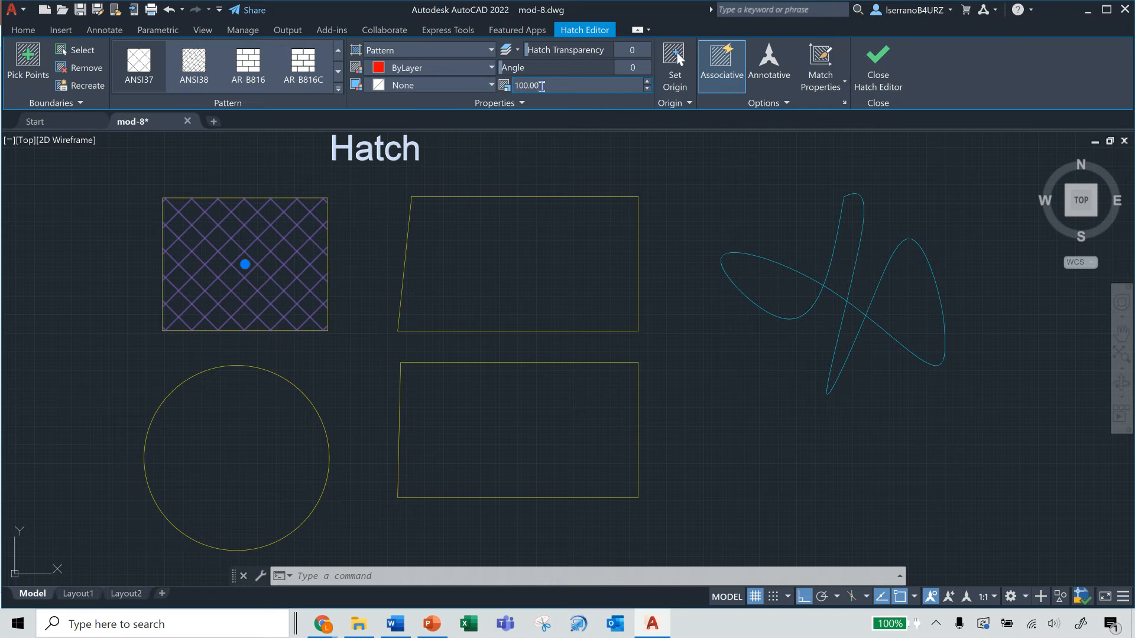
key("Escape")
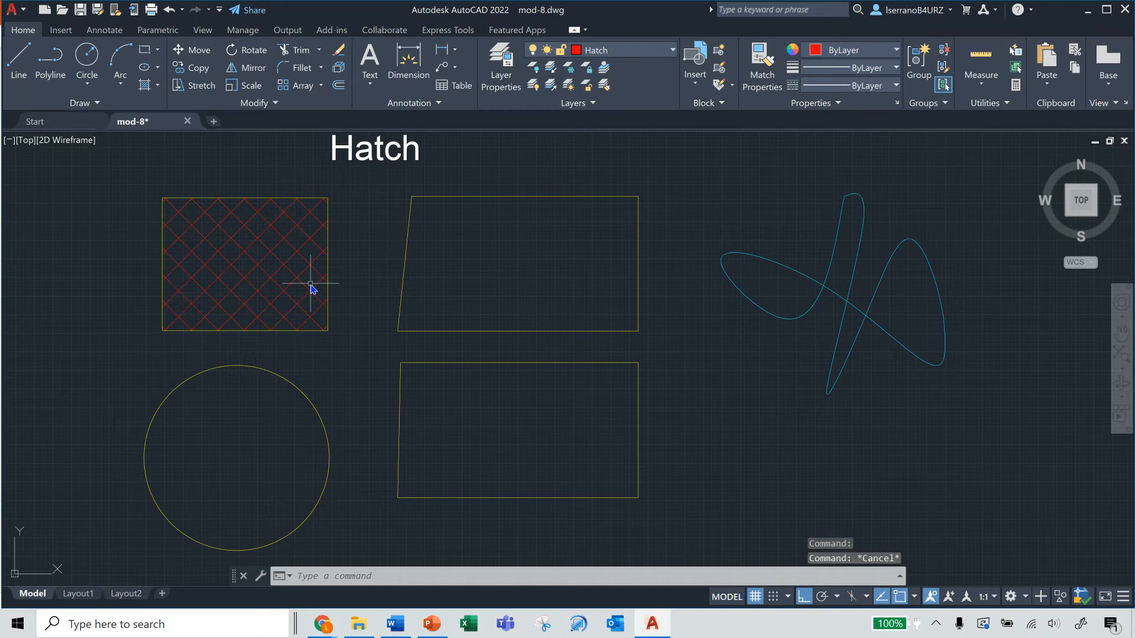
left_click(302, 248)
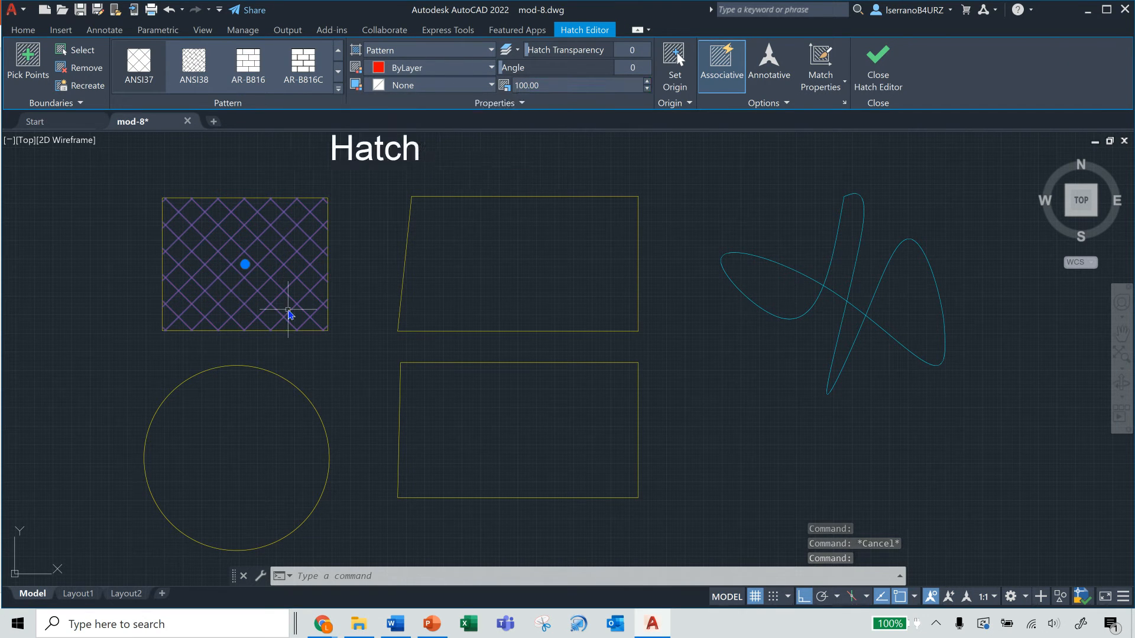
key("Escape")
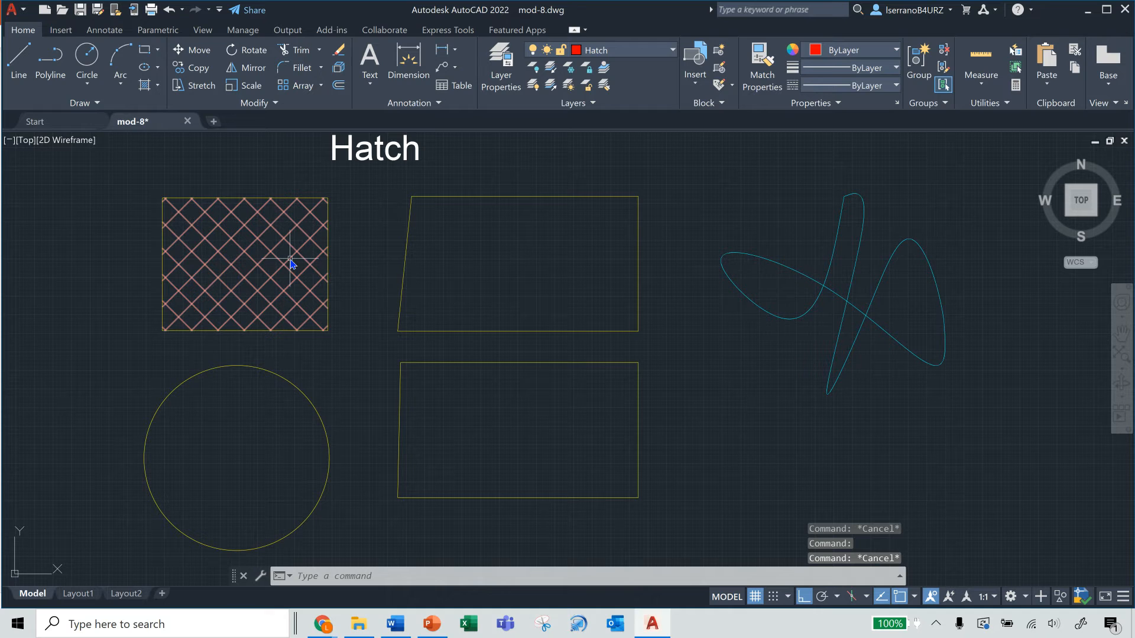
mouse_move(290, 263)
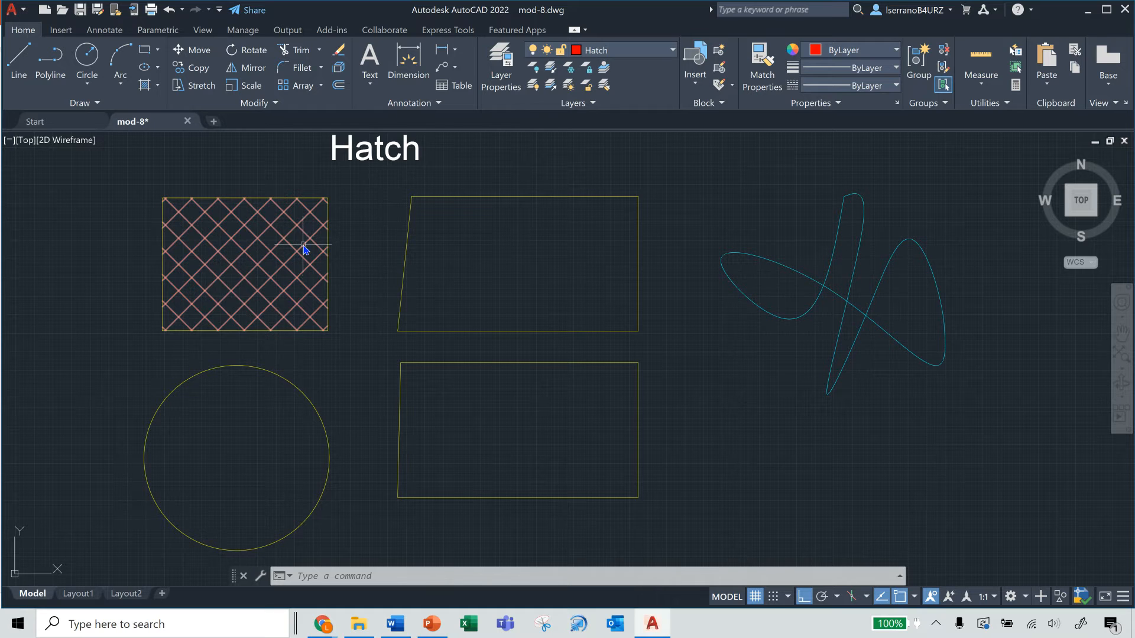
left_click(303, 249)
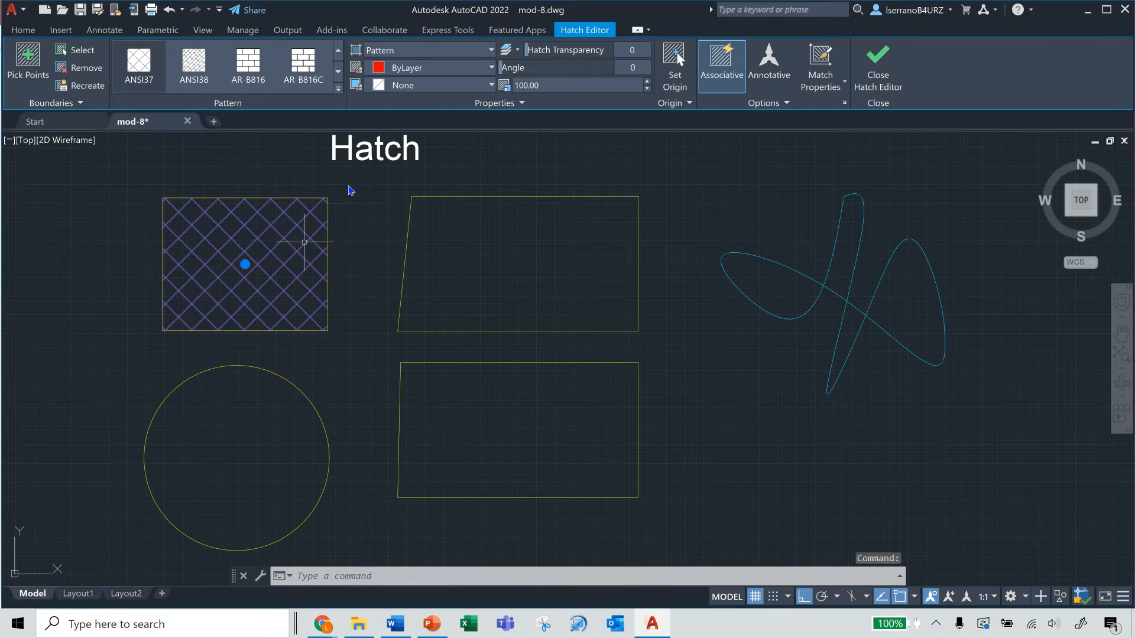
left_click(155, 65)
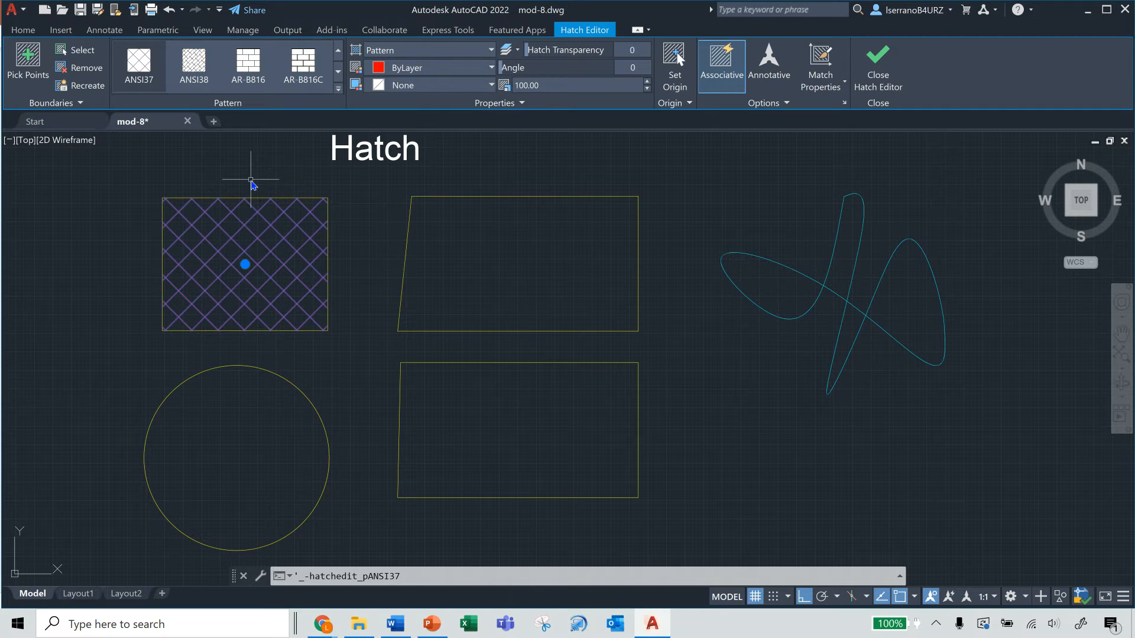
key("Escape")
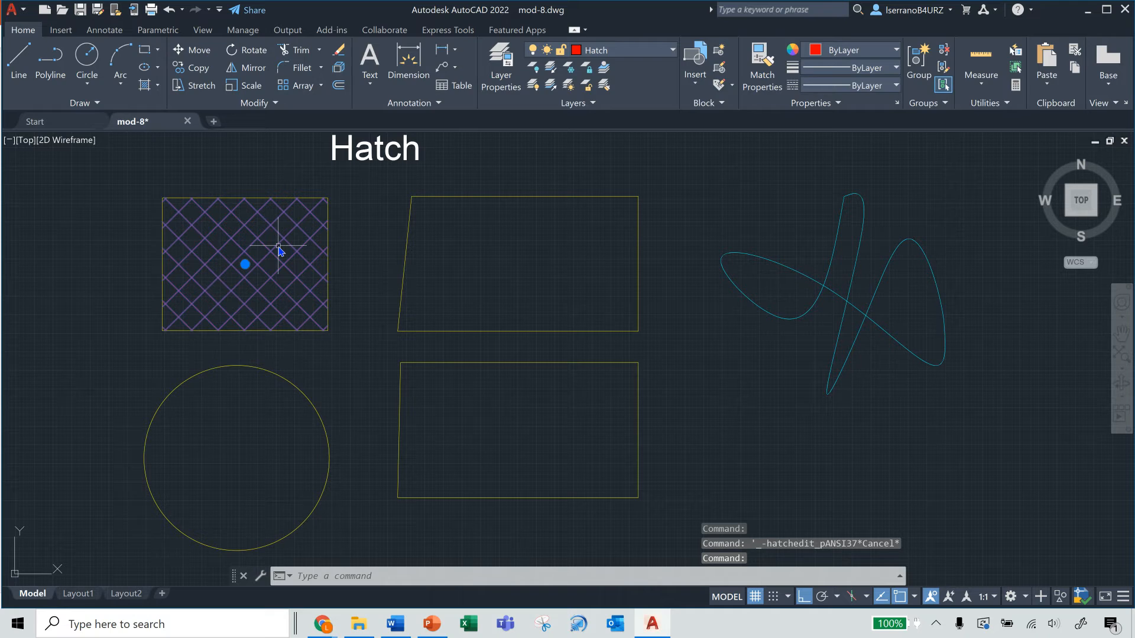
Step: Set the angle of the upper-left rectangle's hatch to 45 degrees
left_click(280, 250)
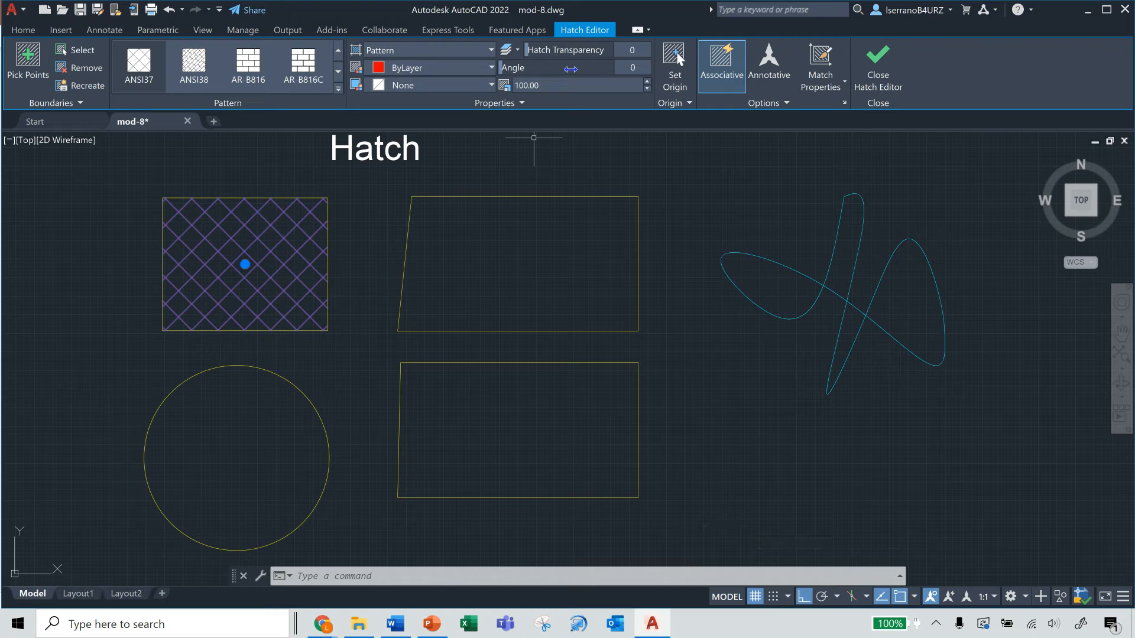
left_click(632, 69)
key("Return")
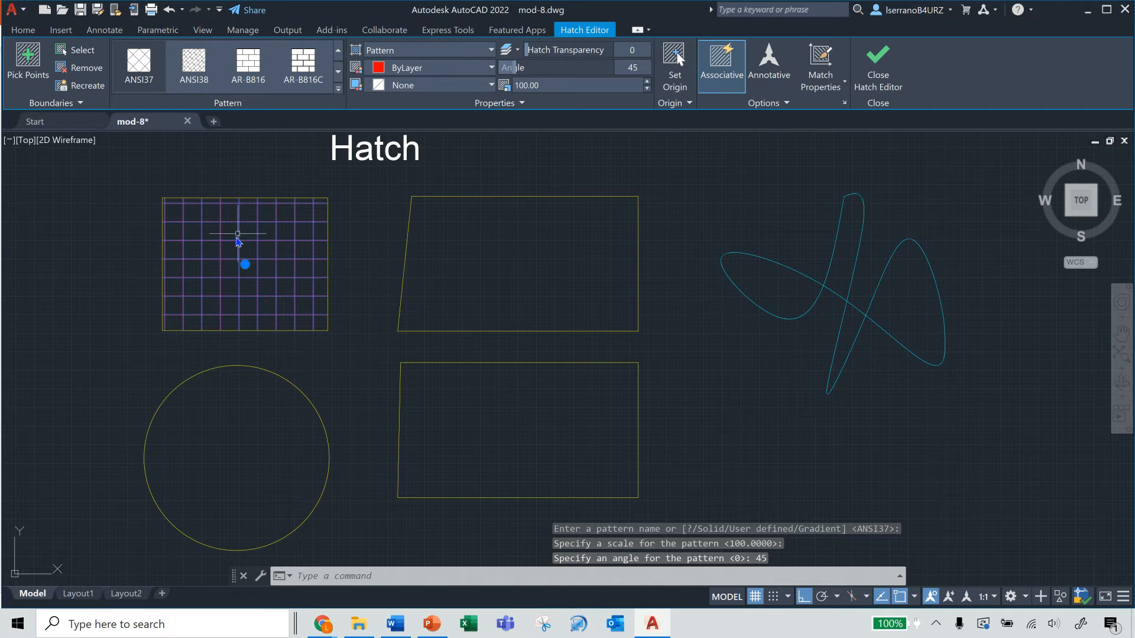
key("Escape")
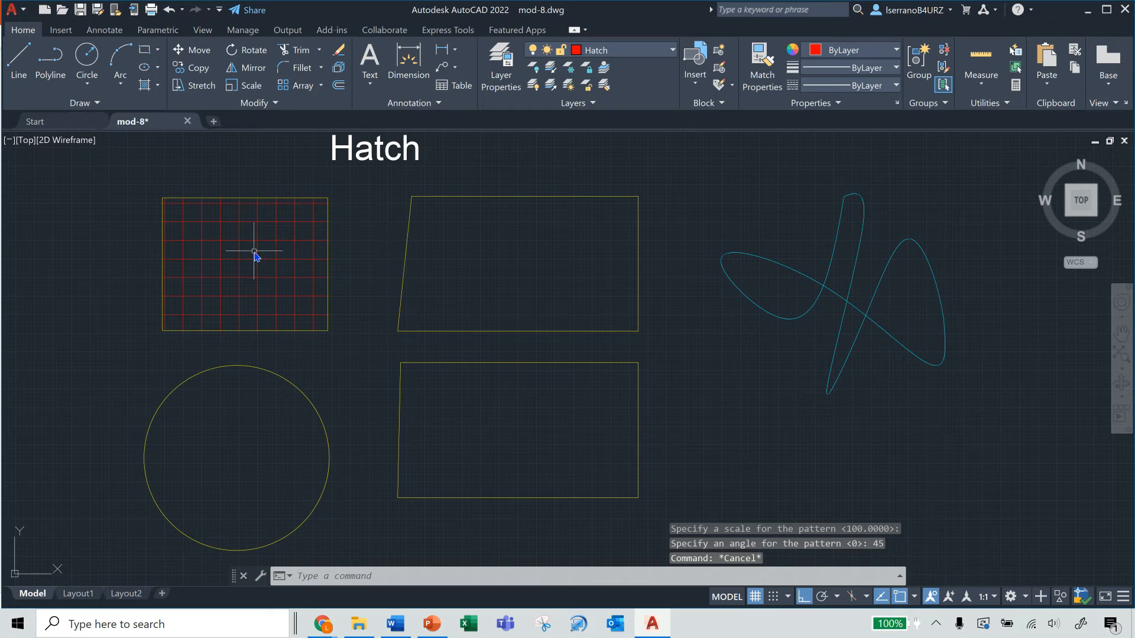
left_click(260, 250)
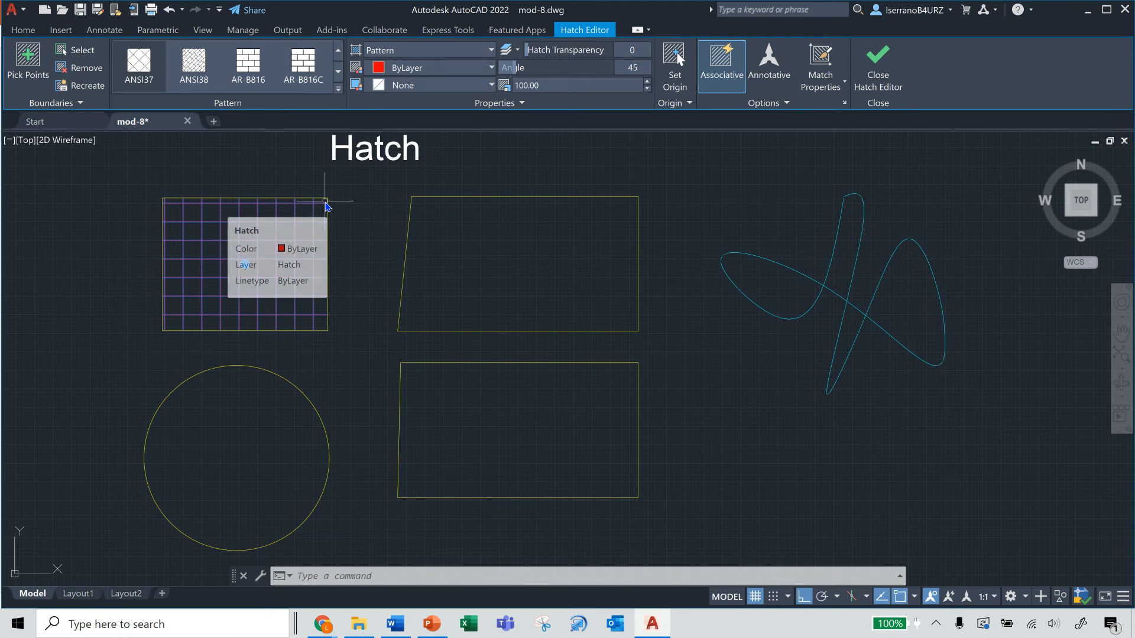
scroll(325, 204, "up", 2)
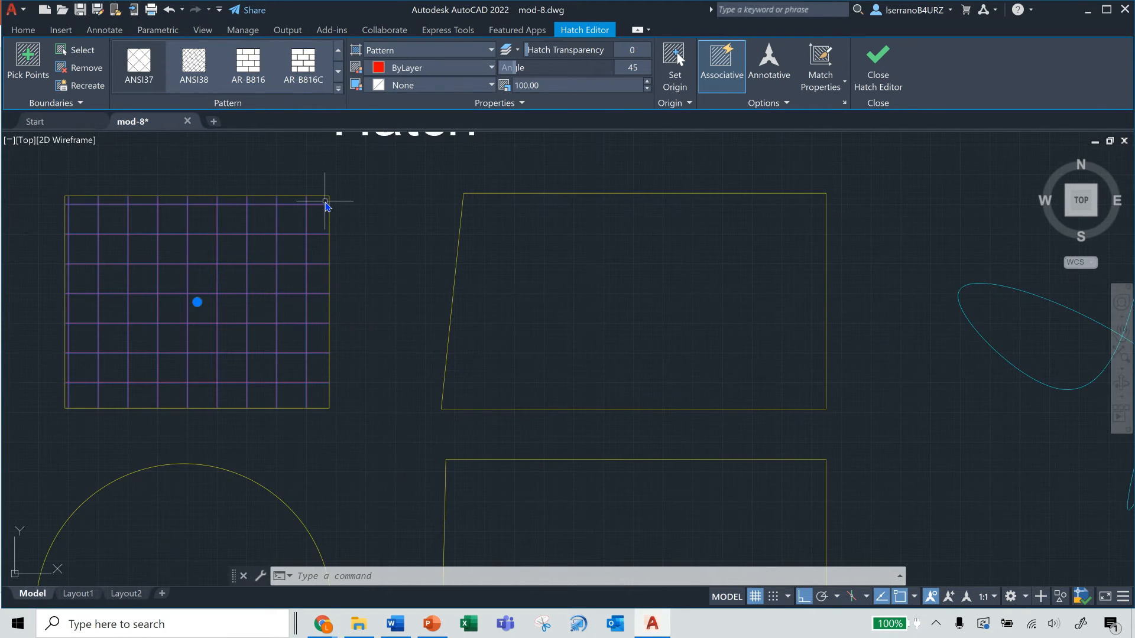
scroll(131, 204, "up", 2)
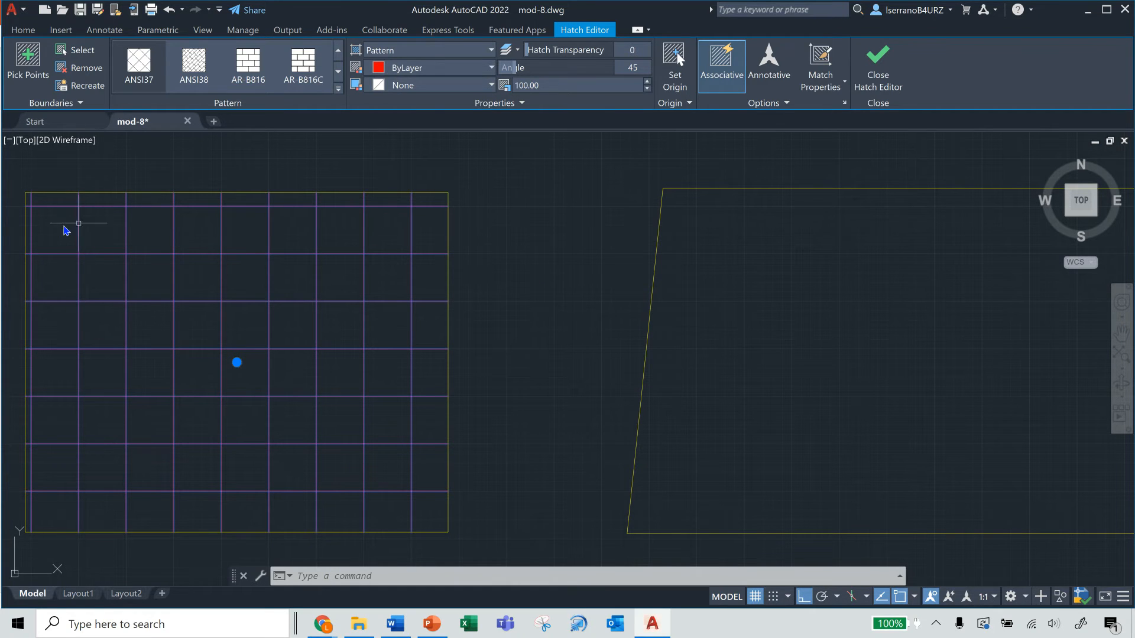
key("Escape")
left_click(248, 256)
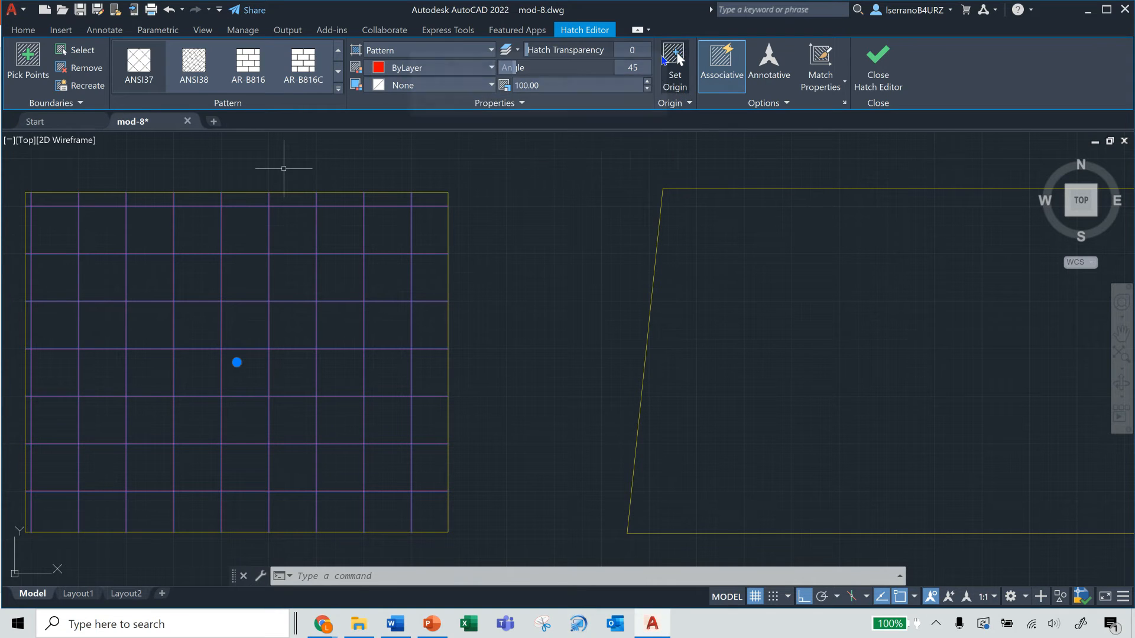
left_click(683, 87)
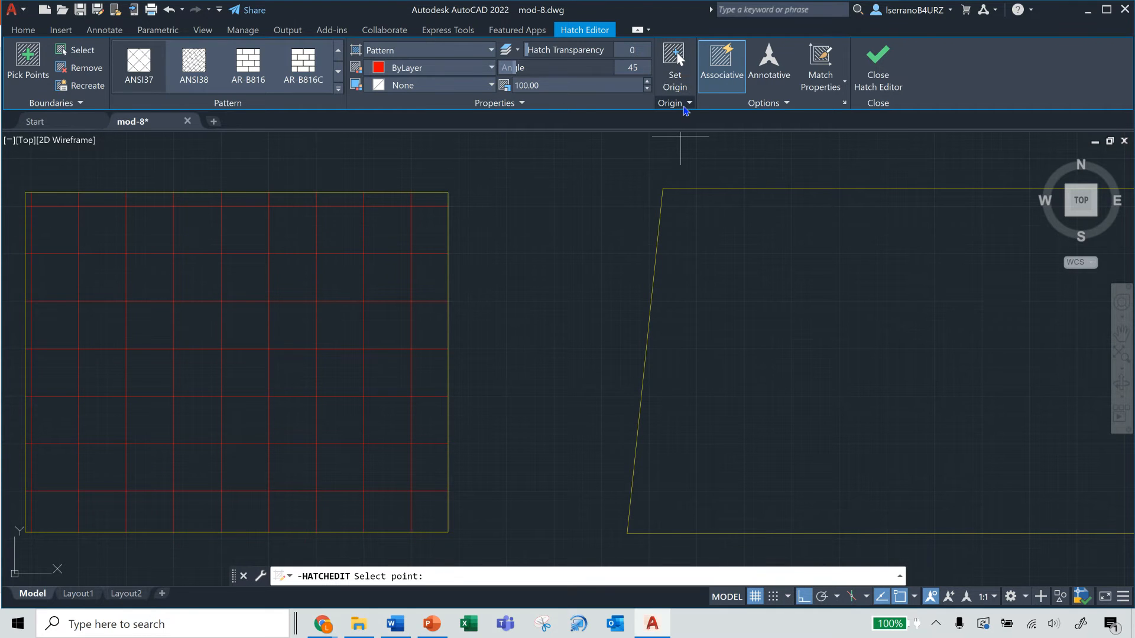
left_click(682, 106)
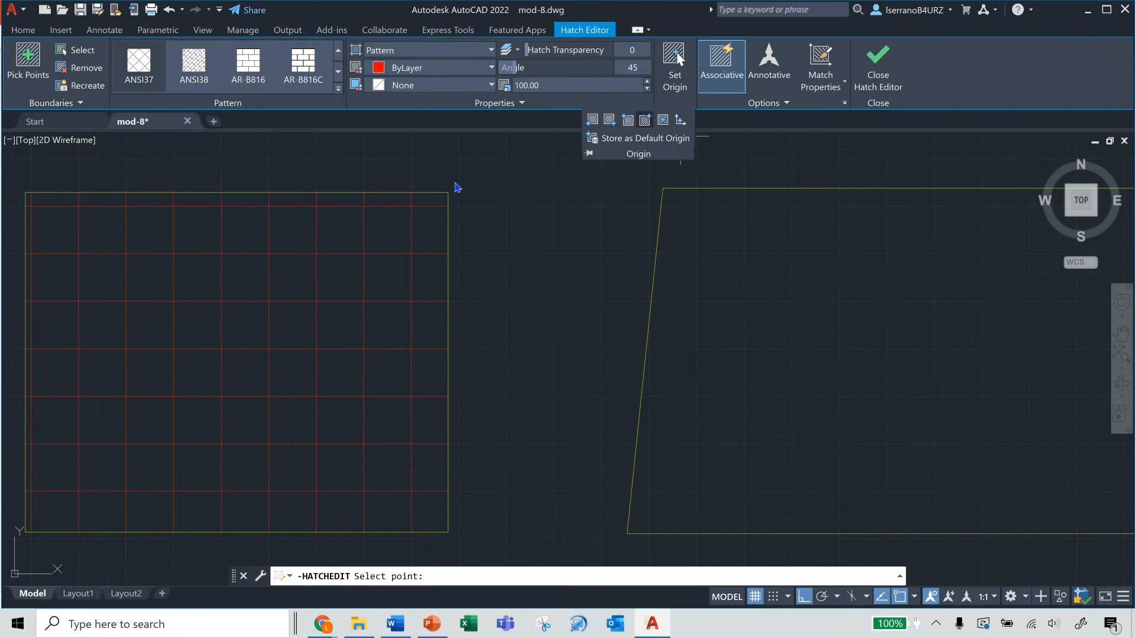
key("Escape")
key("Escape")
Step: Set the origin of the upper-left rectangle's hatch to the bottom left of its boundary
left_click(288, 247)
left_click(242, 284)
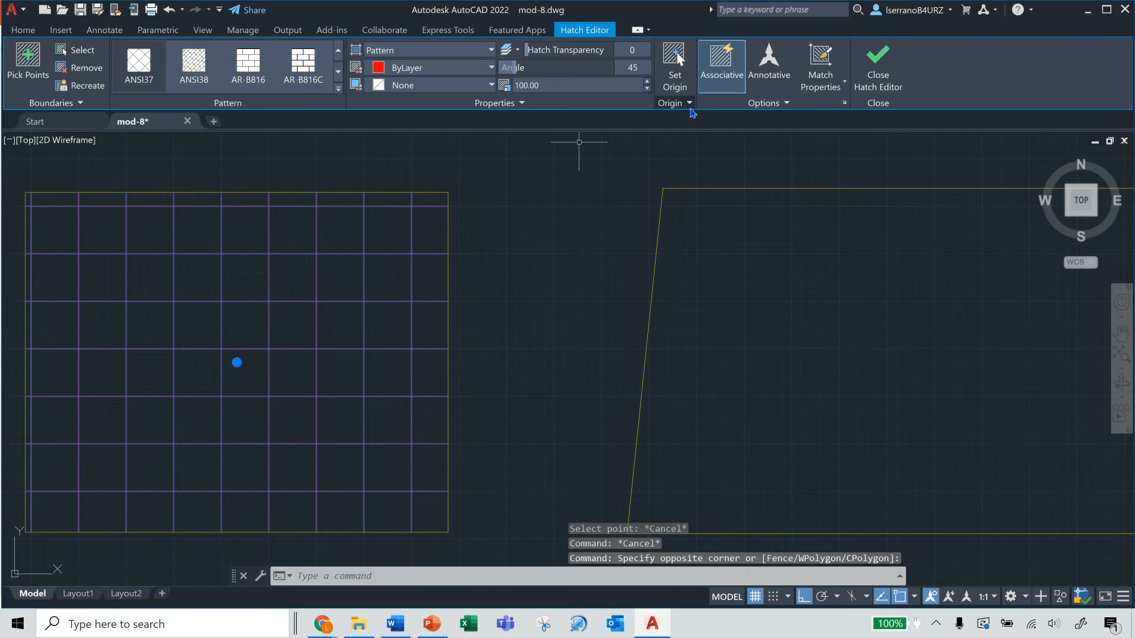
left_click(690, 104)
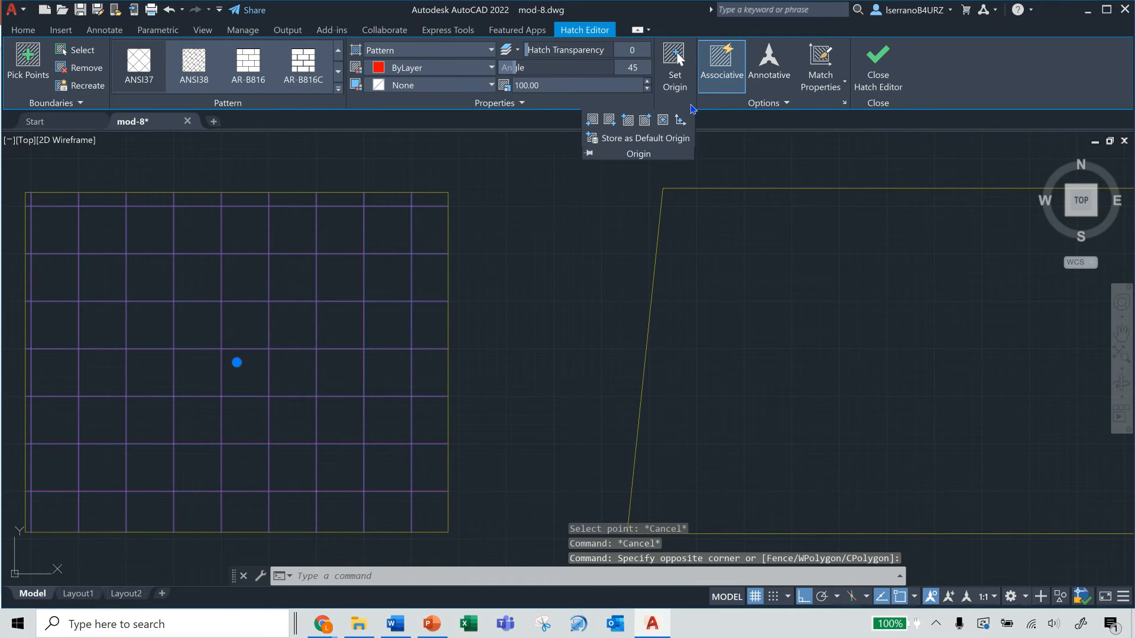
left_click(593, 126)
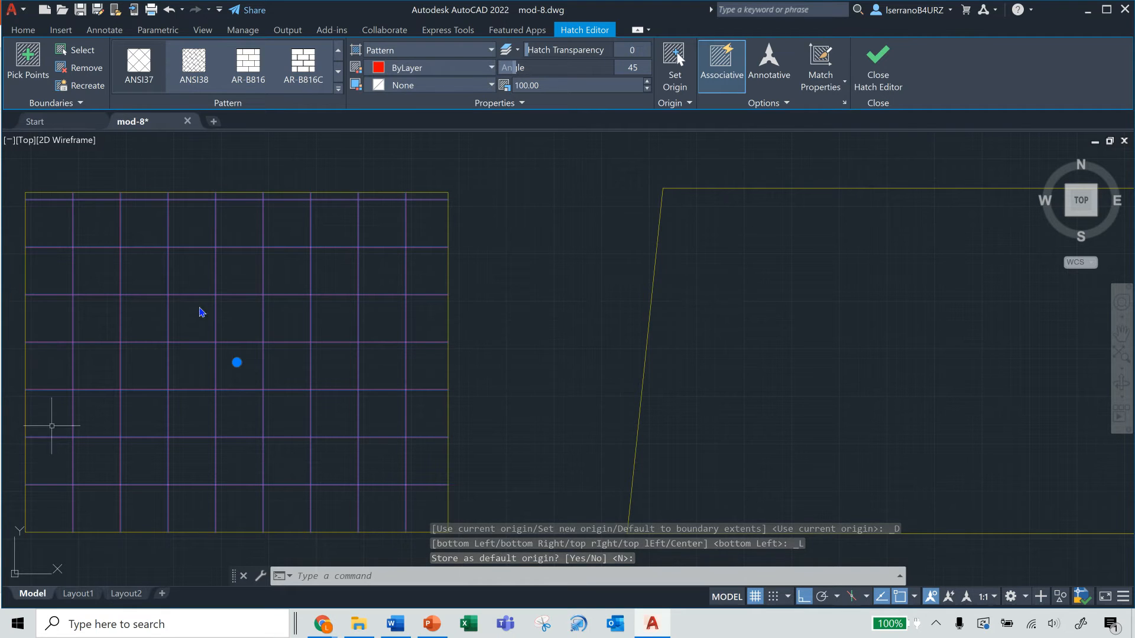
Step: Set the origin of the upper-left rectangle's hatch to the center of its boundary
left_click(346, 236)
left_click(299, 290)
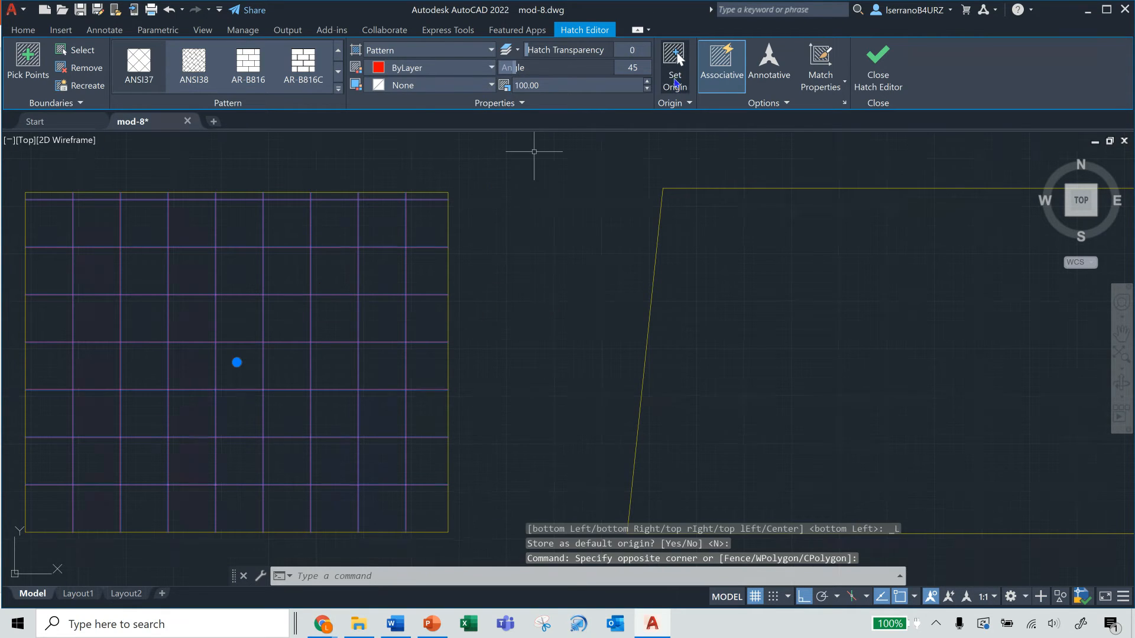
left_click(689, 104)
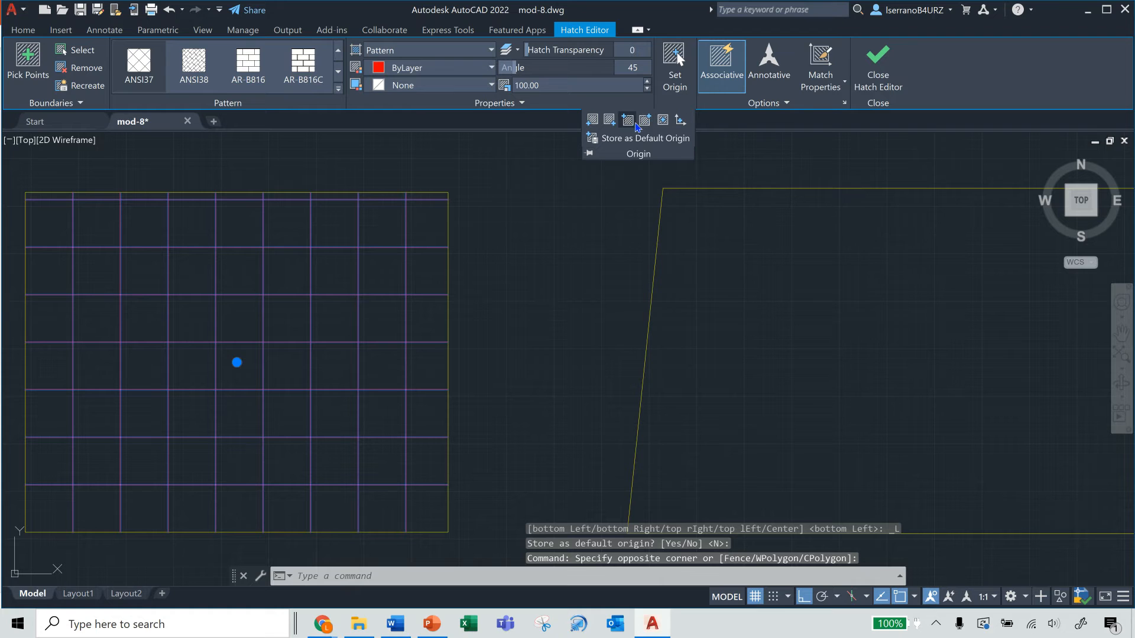
left_click(662, 120)
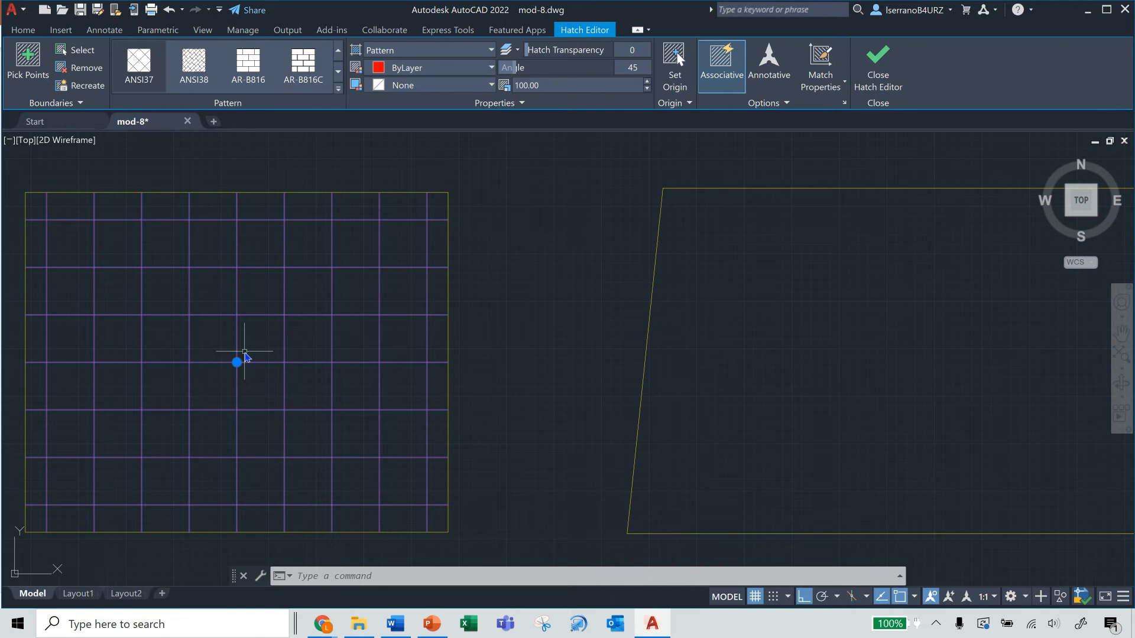
Step: Try the top-left and bottom-left origins on the upper-left rectangle's hatch, settling on top left
left_click(689, 104)
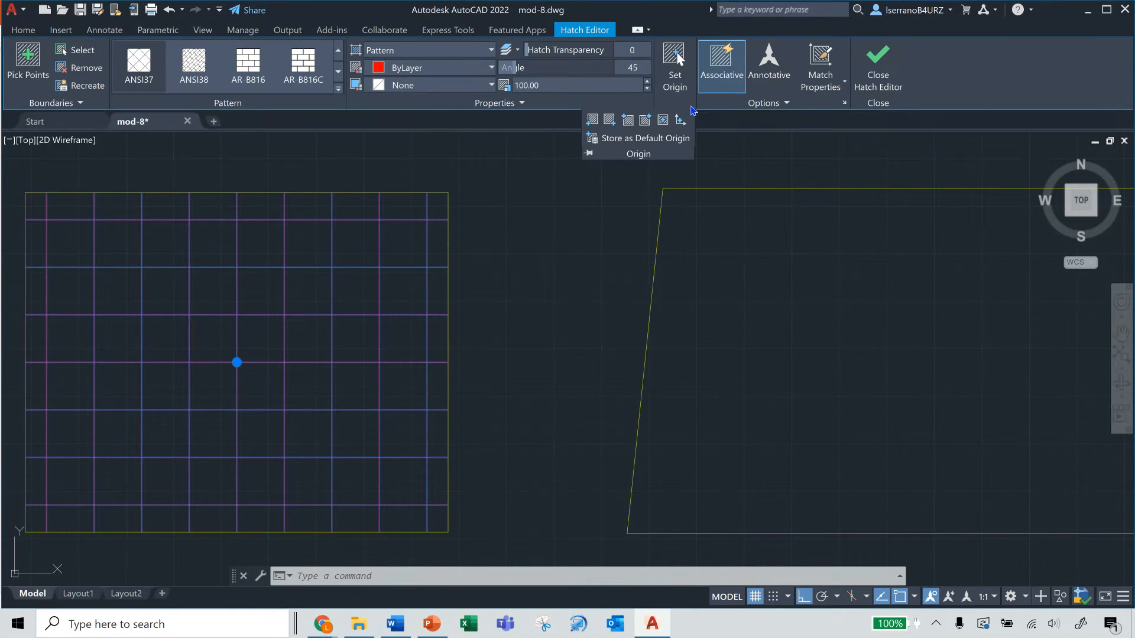
left_click(628, 121)
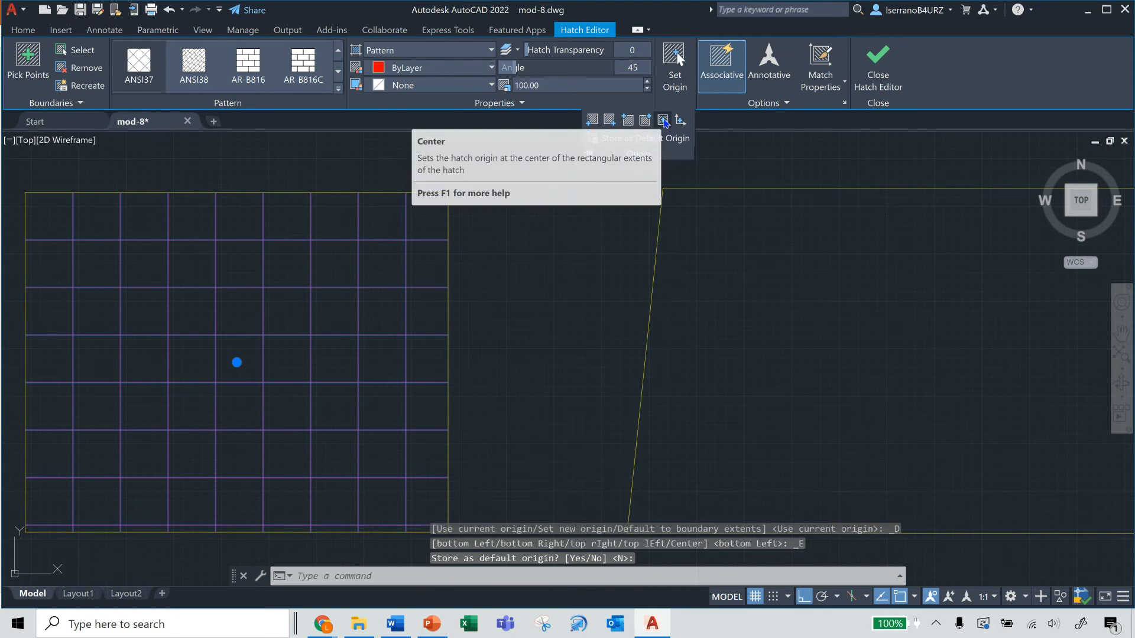
left_click(592, 120)
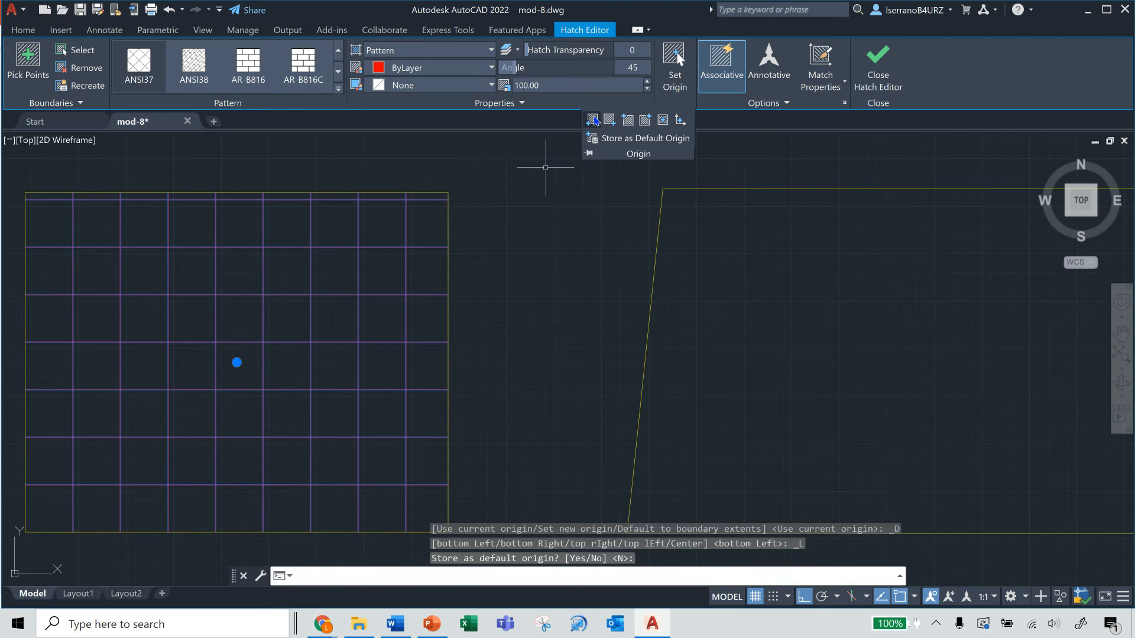
left_click(628, 120)
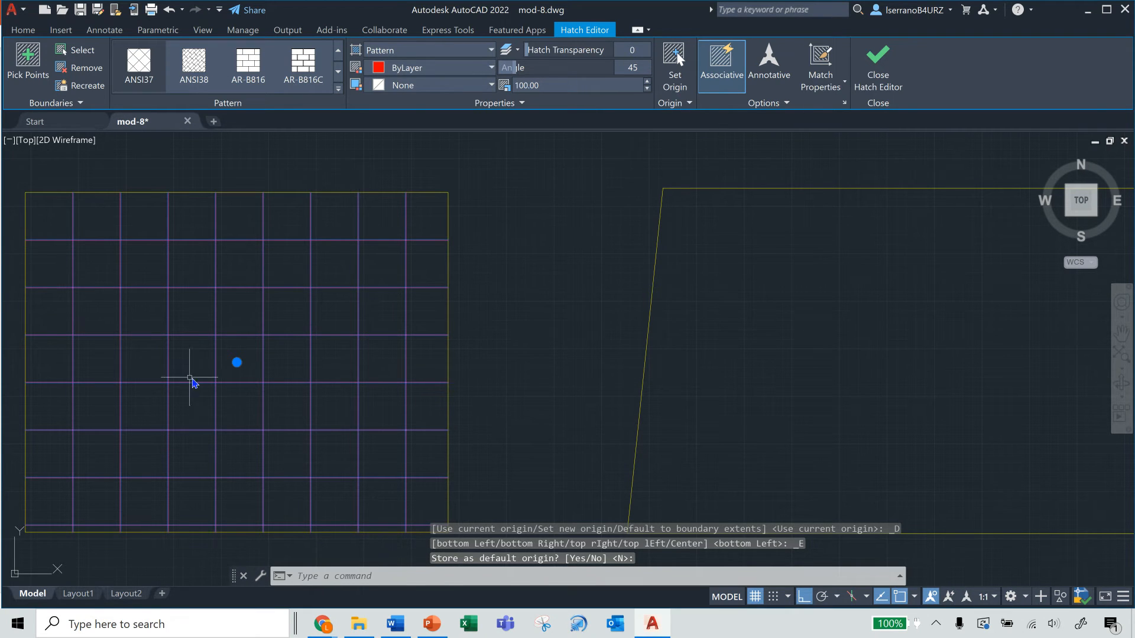
Step: Hatch the inside of the circle with the AR-PARQ1 pattern
scroll(324, 380, "down", 2)
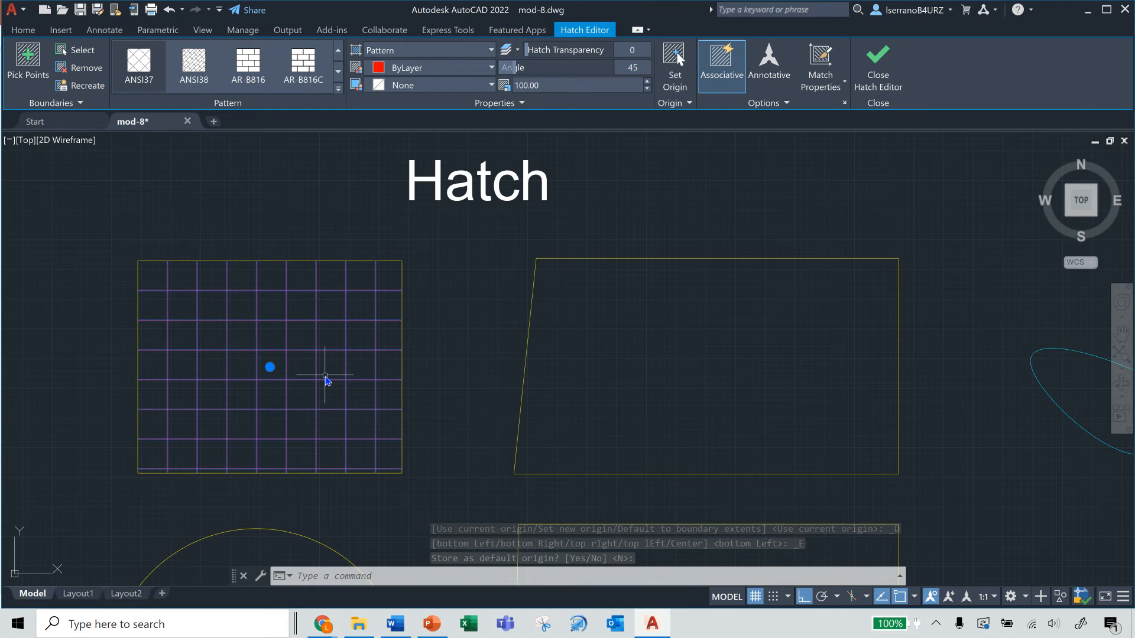
left_click(1120, 335)
mouse_move(654, 355)
left_mouse_down()
mouse_move(650, 317)
mouse_move(615, 266)
mouse_move(600, 270)
left_mouse_up()
scroll(656, 307, "down", 2)
right_click(601, 271)
left_click(626, 282)
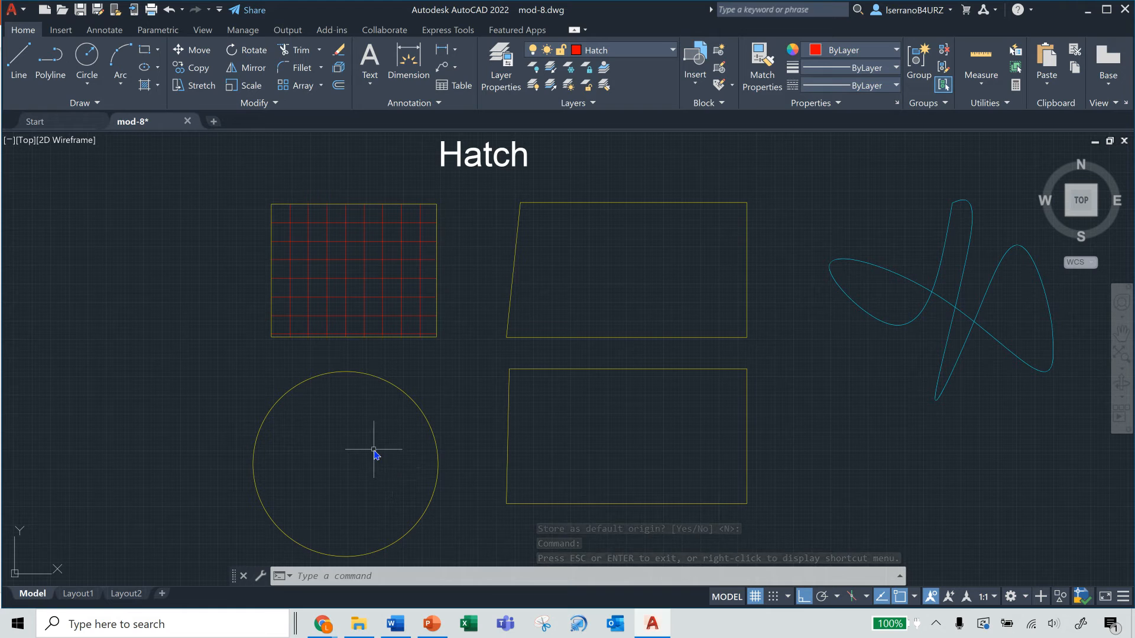
left_click(145, 86)
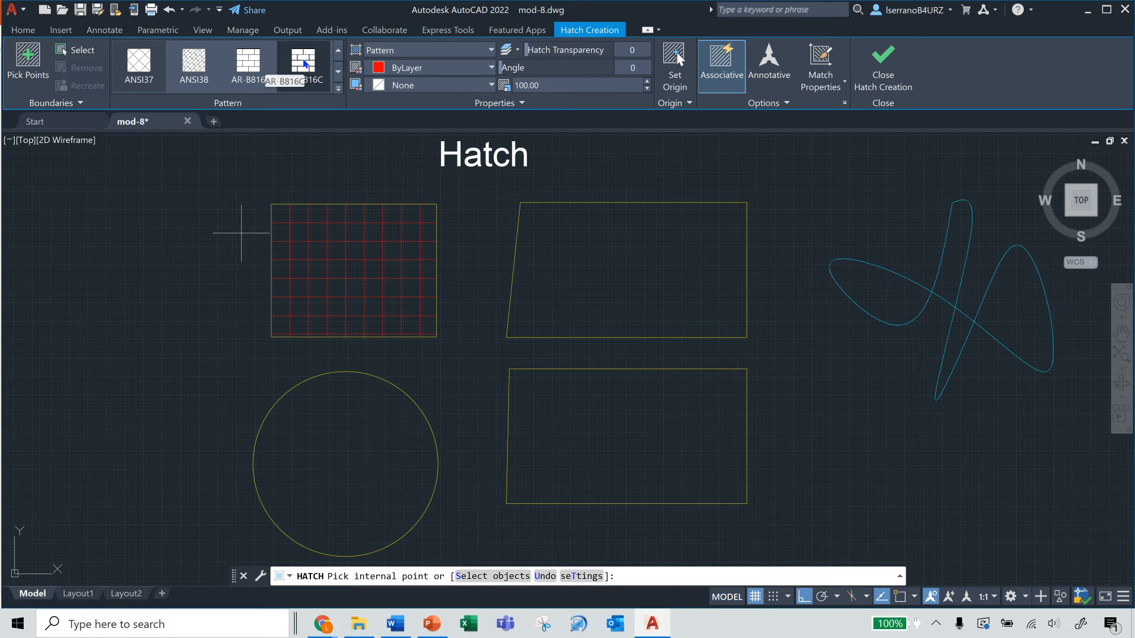
left_click(339, 73)
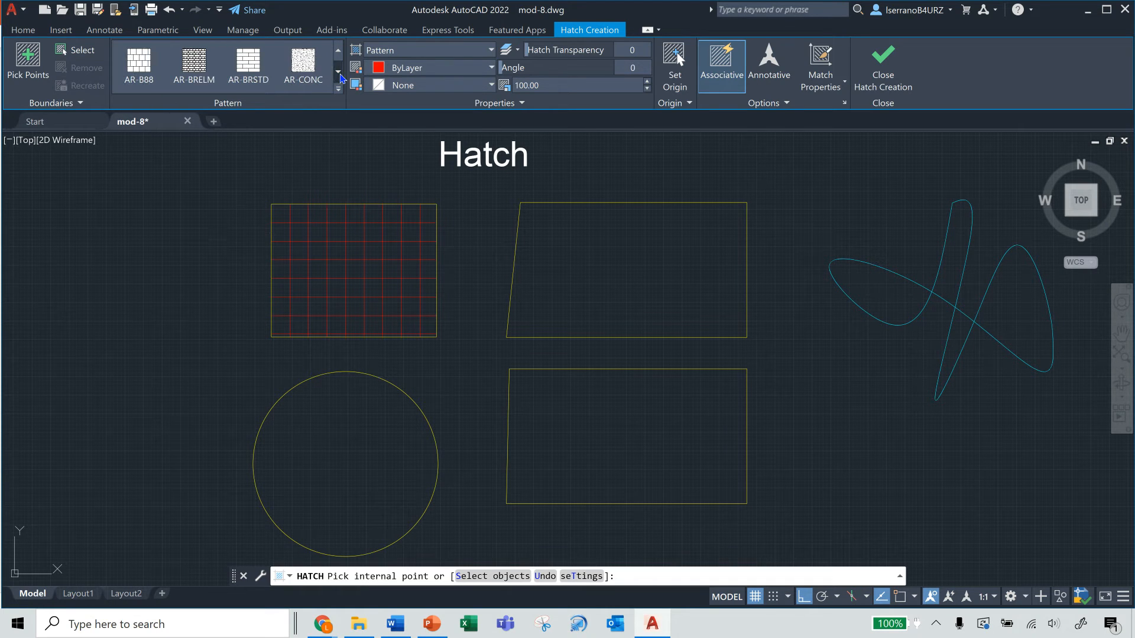
left_click(338, 88)
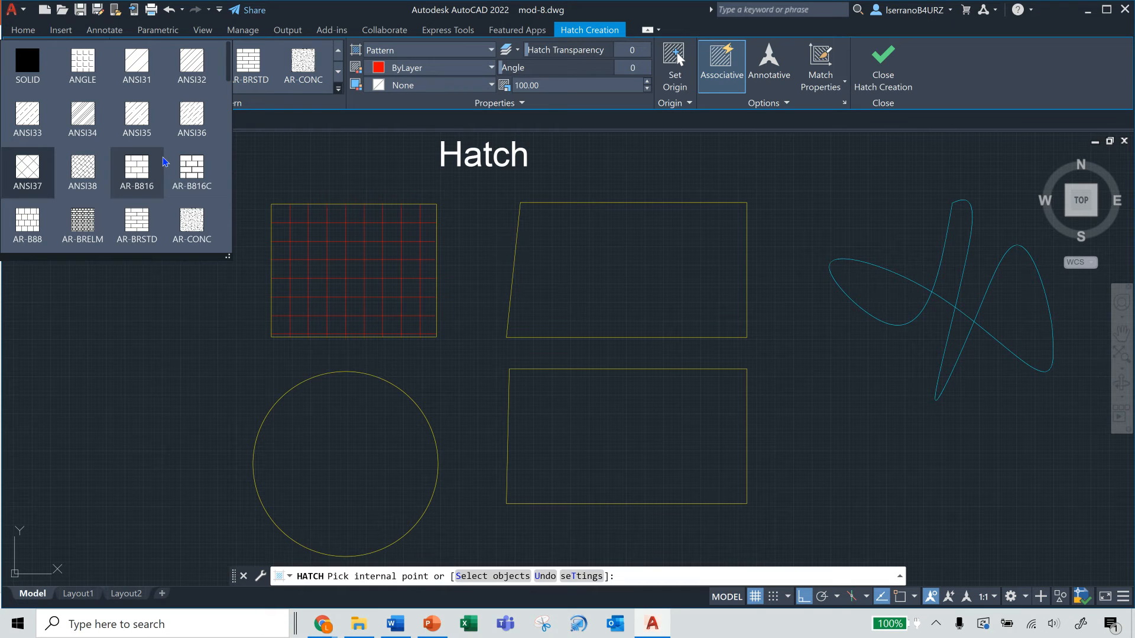
scroll(165, 162, "down", 2)
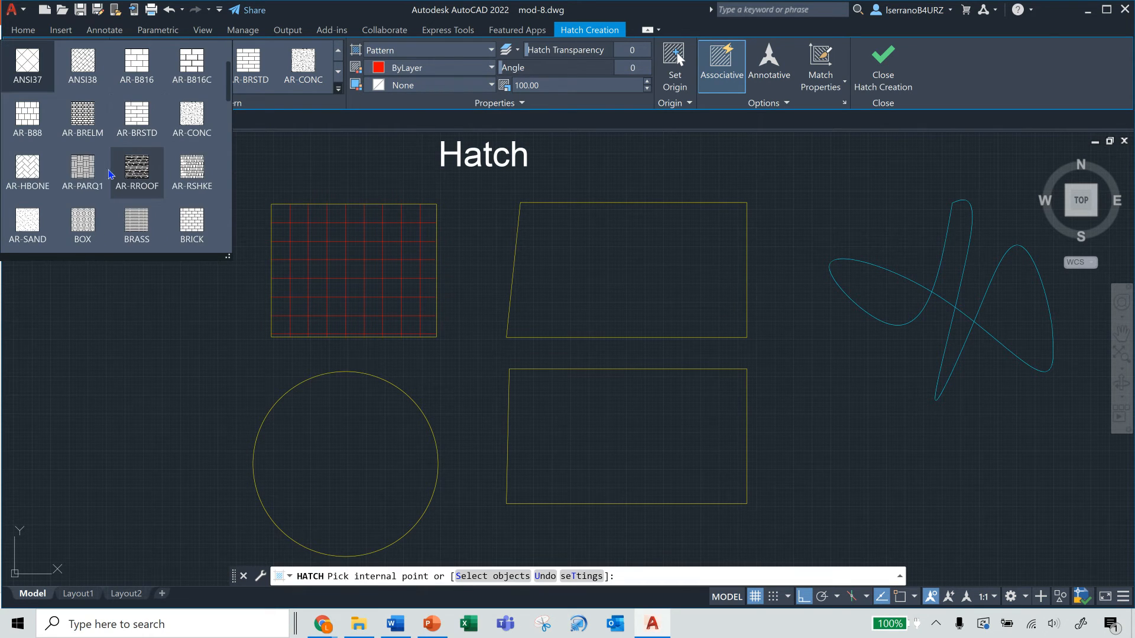
left_click(34, 174)
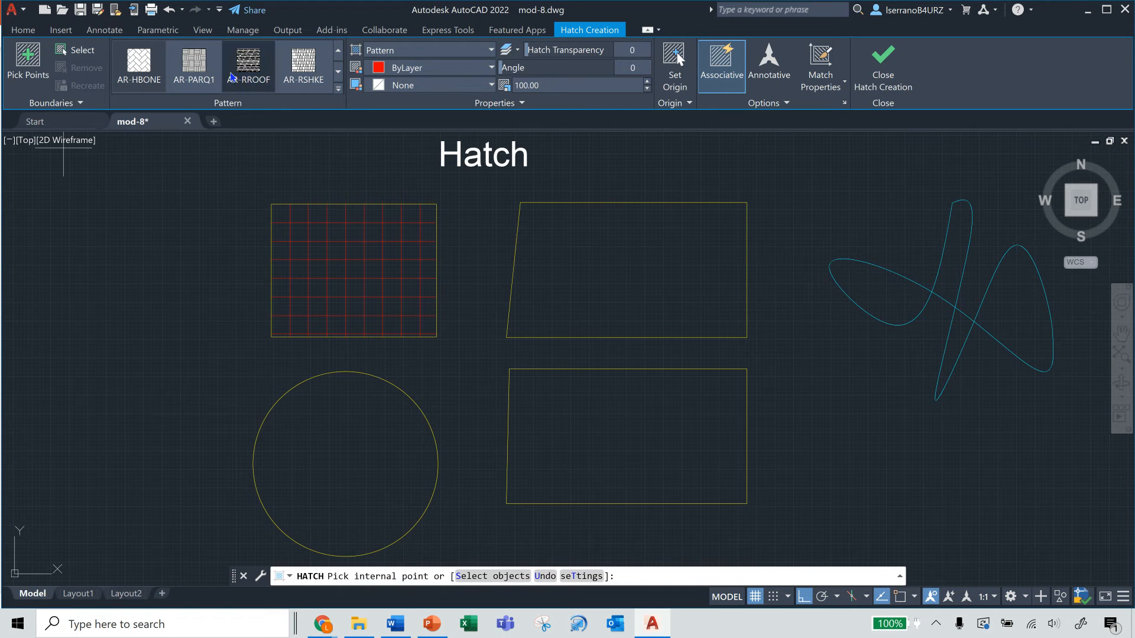
left_click(201, 72)
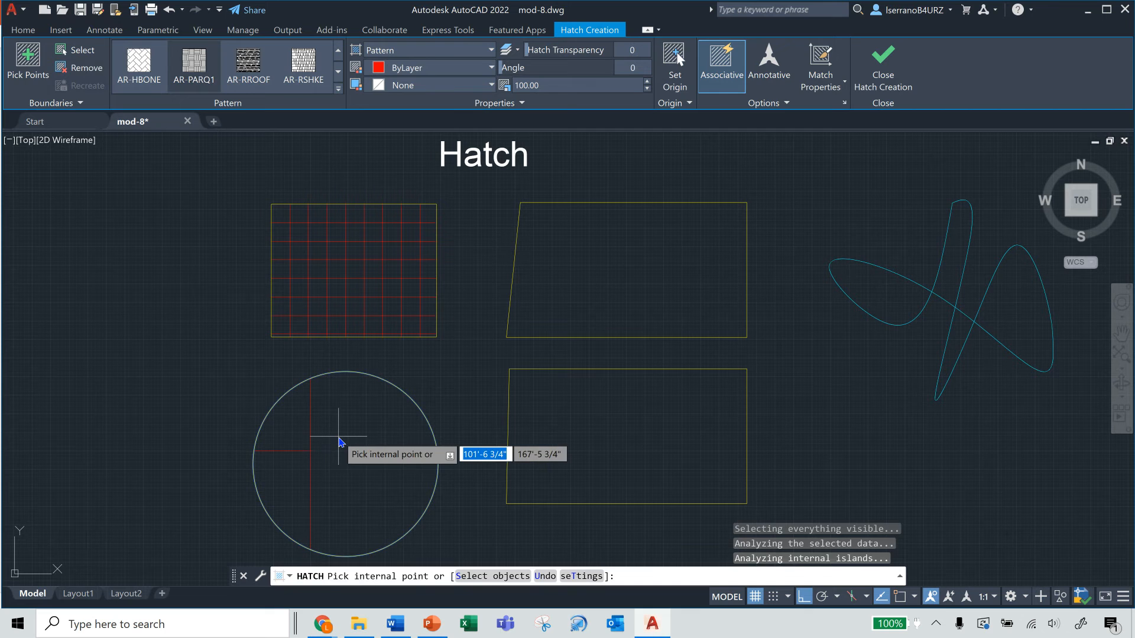
key("Escape")
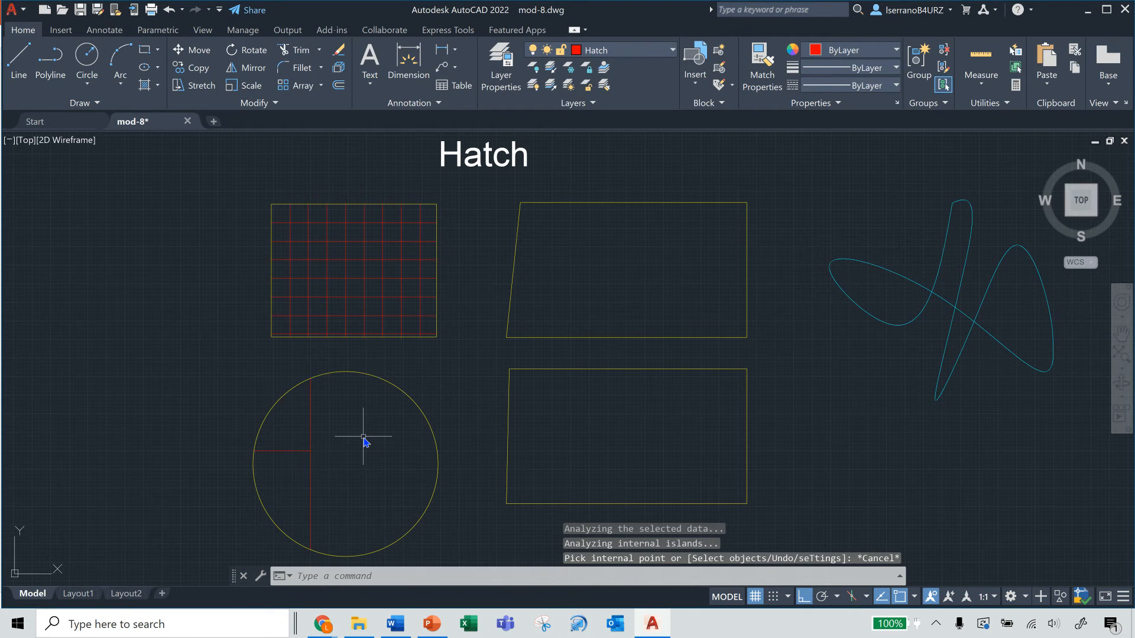
left_click(346, 441)
left_click(289, 489)
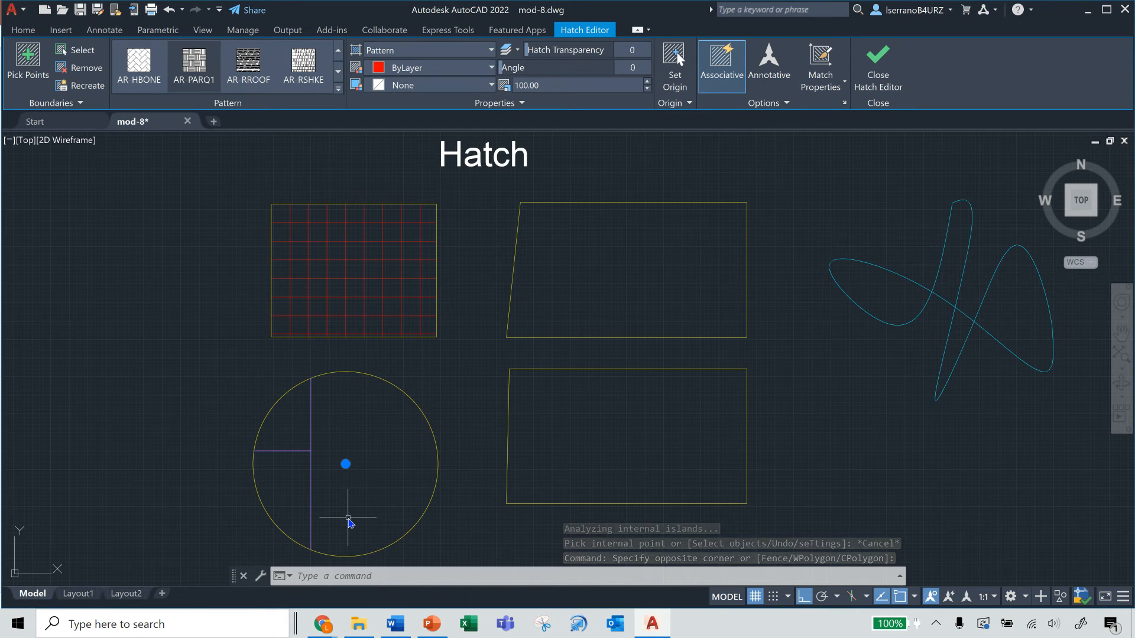
key("Escape")
key("Escape")
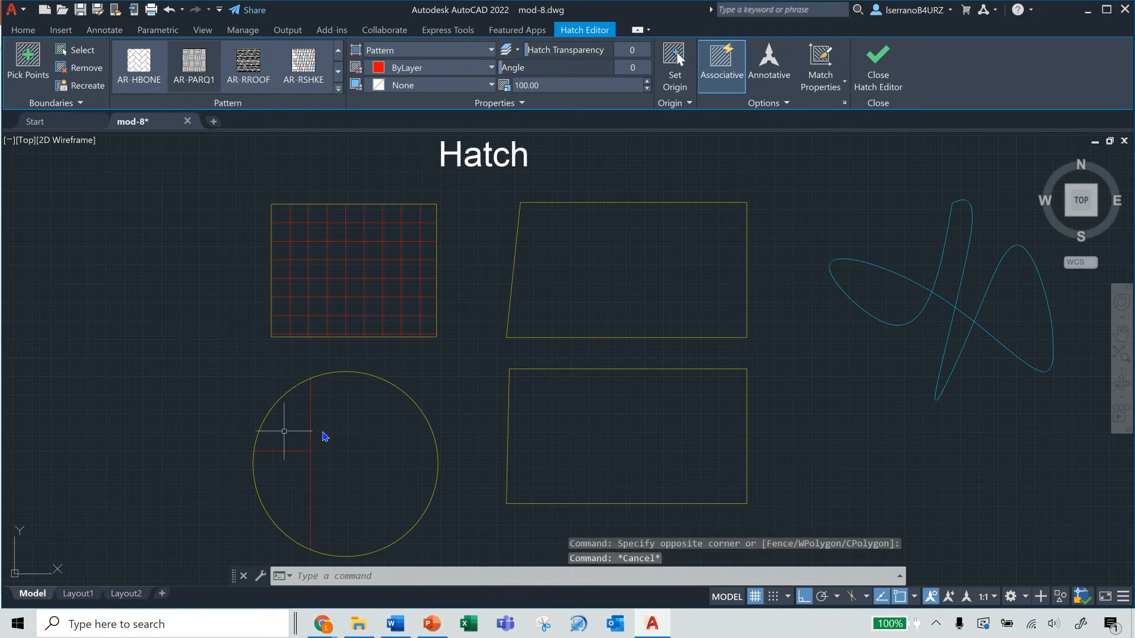
Step: Reduce the pattern scale of the circle's hatch in stages of 50, 10, 5 and finally 3
left_click(310, 435)
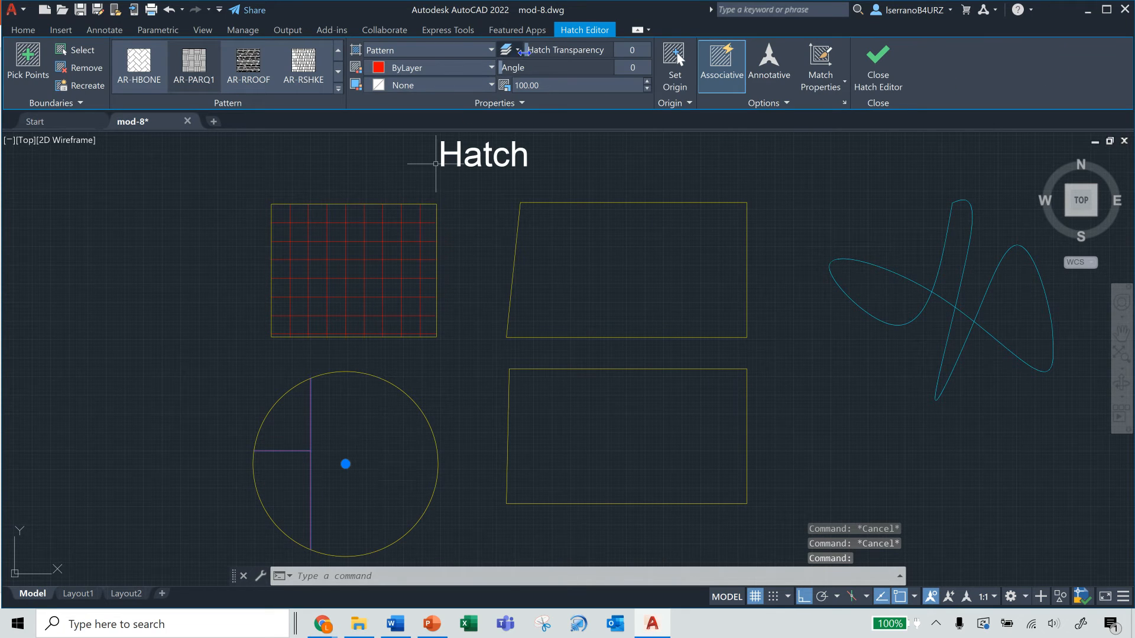
left_click(554, 84)
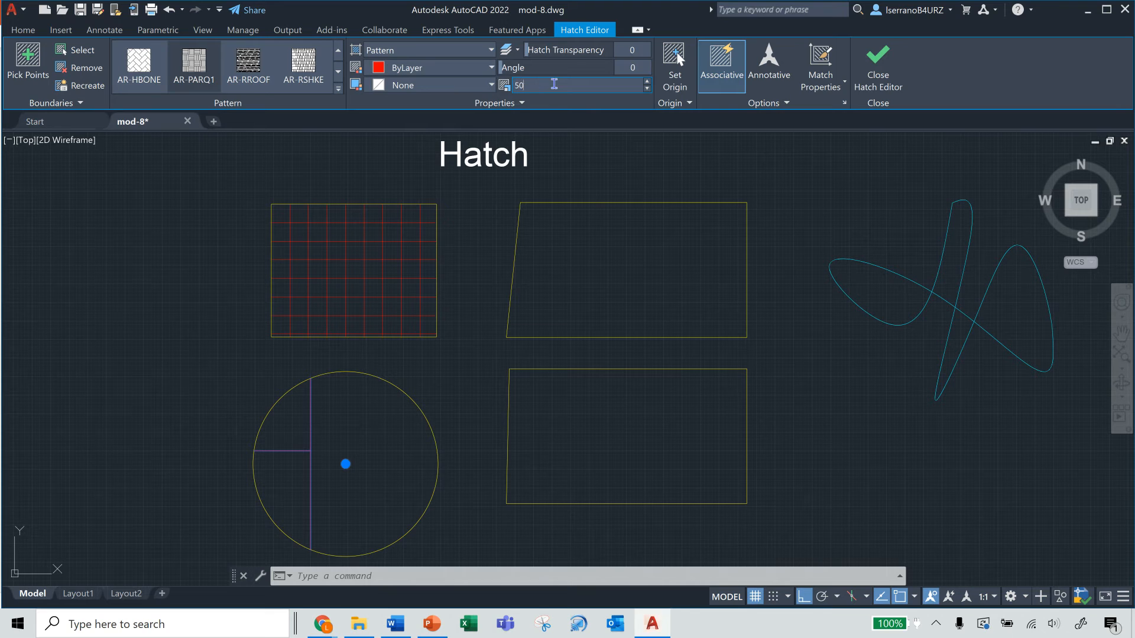
key("Return")
key("Return")
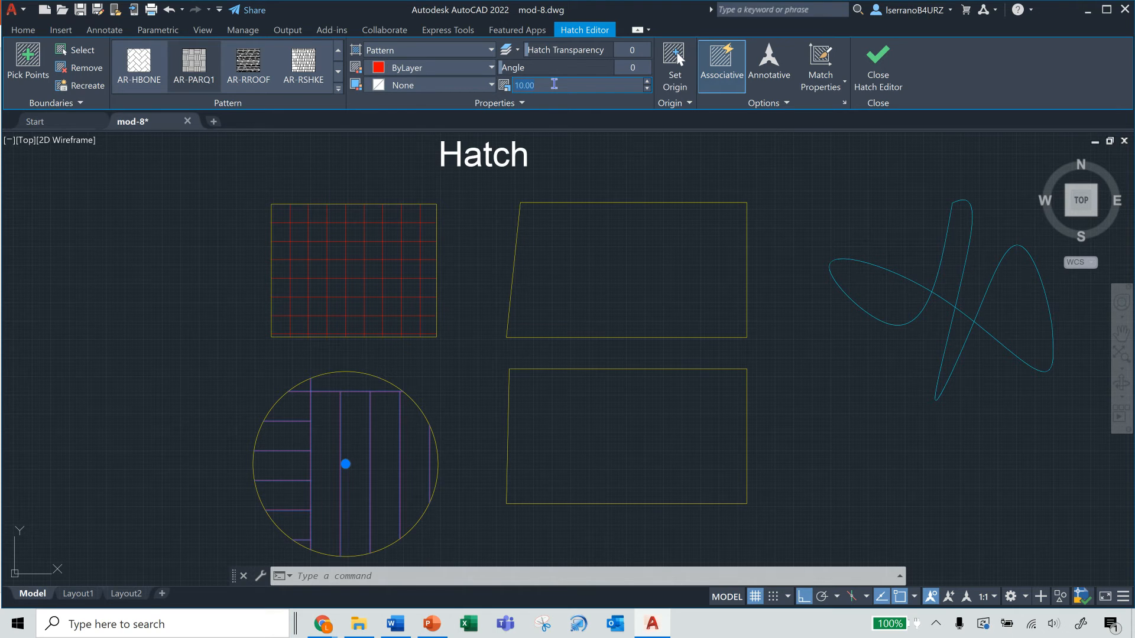
key("Return")
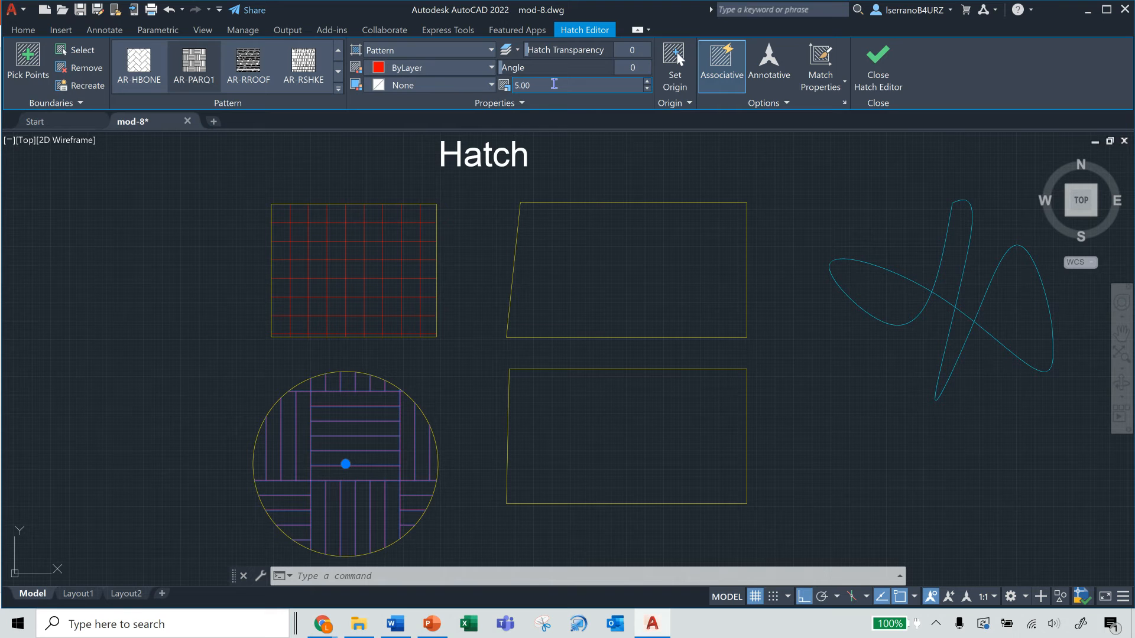
key("Return")
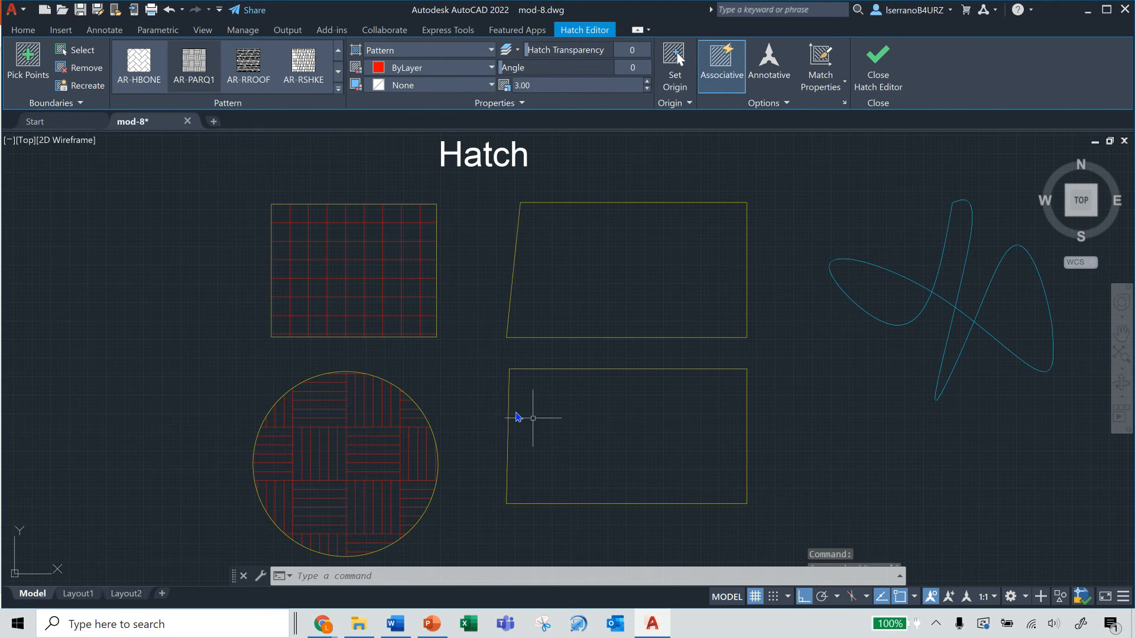
key("Escape")
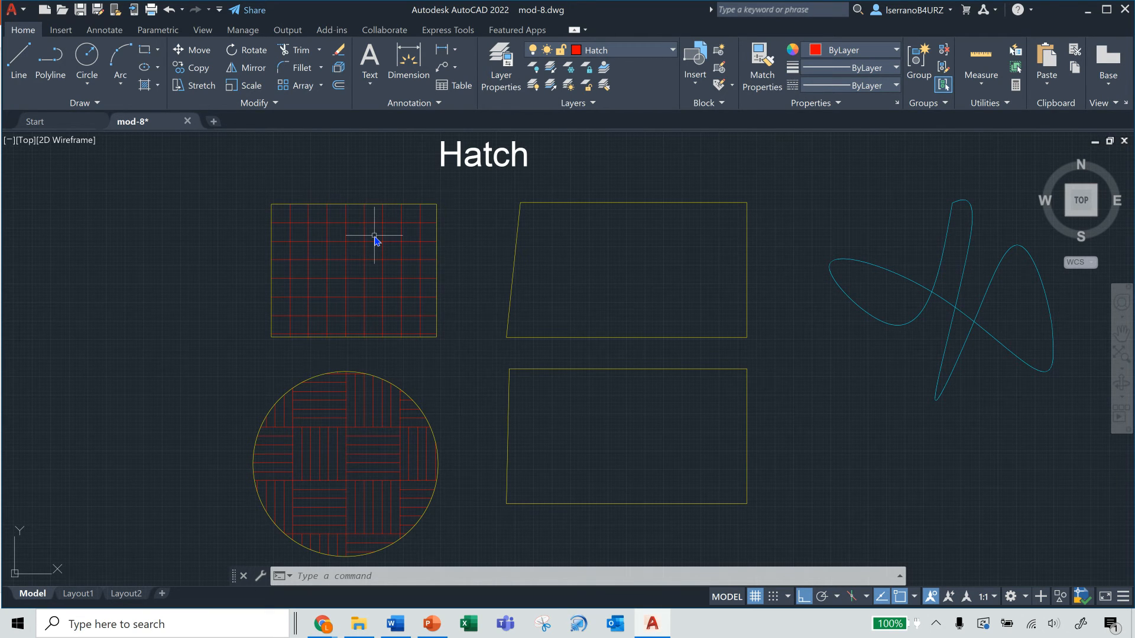
Step: Stretch the top-left corner of the slanted quadrilateral beside the hatched rectangle outward until its slanted side is nearly vertical
left_click(552, 235)
left_click(513, 227)
left_click(521, 202)
left_click(504, 203)
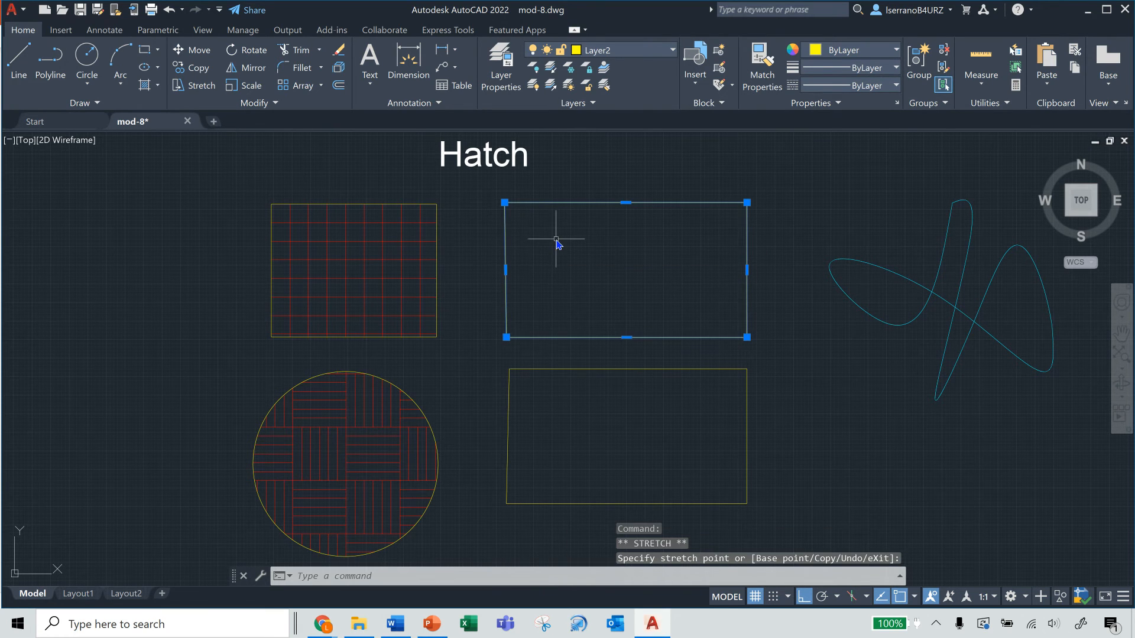
key("Escape")
key("Escape")
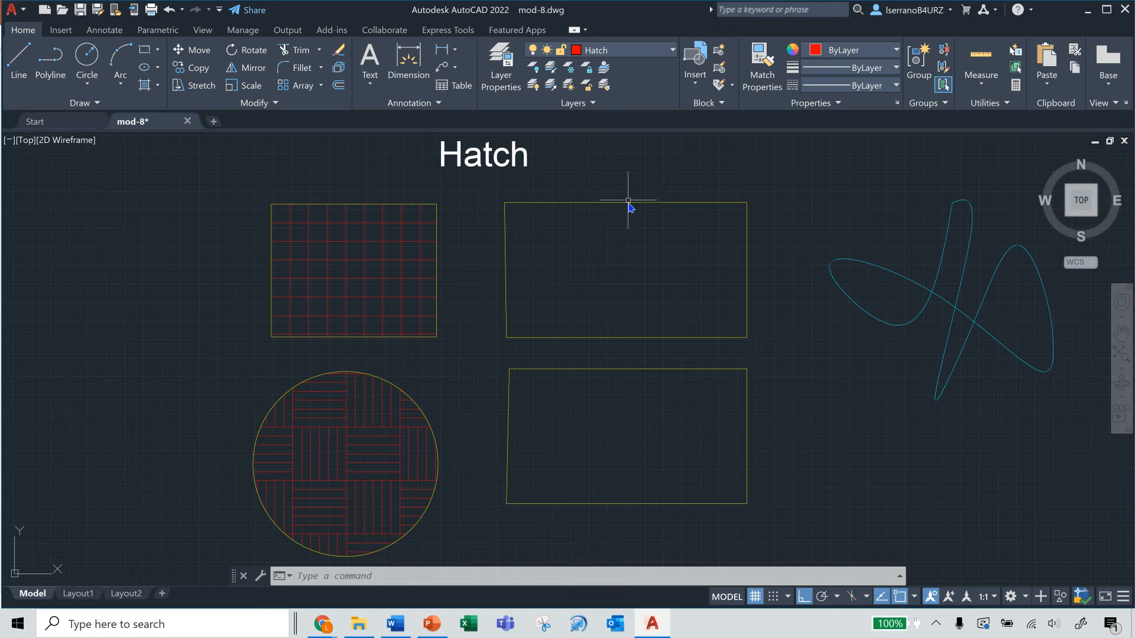
Step: Erase the upper quadrilateral to the right of the hatched rectangle
type("e")
key("Return")
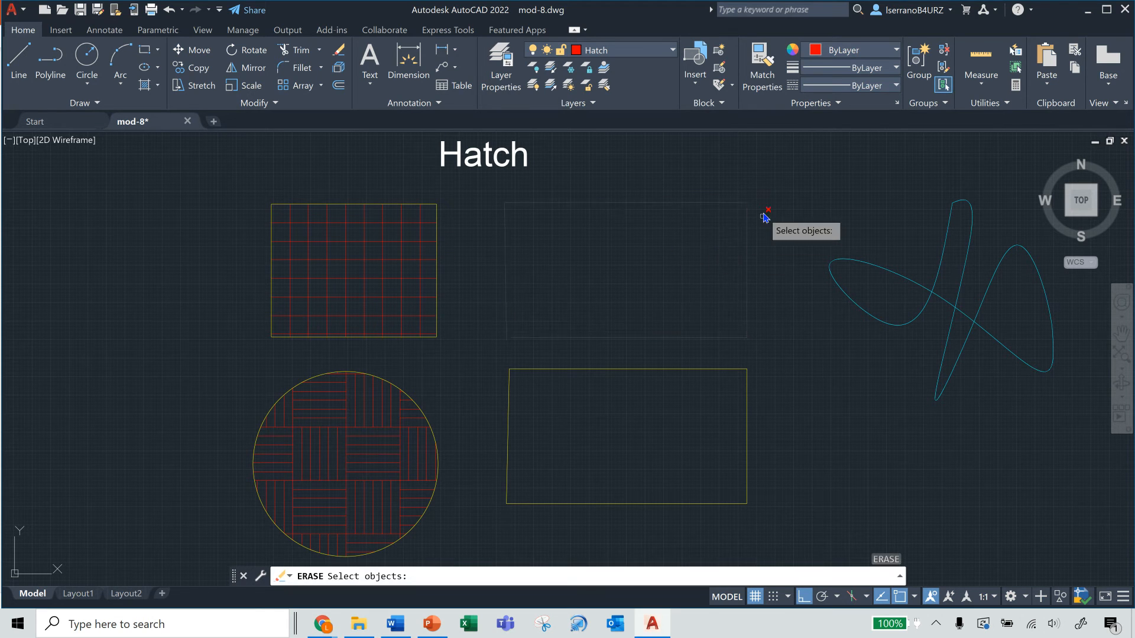
left_click(712, 337)
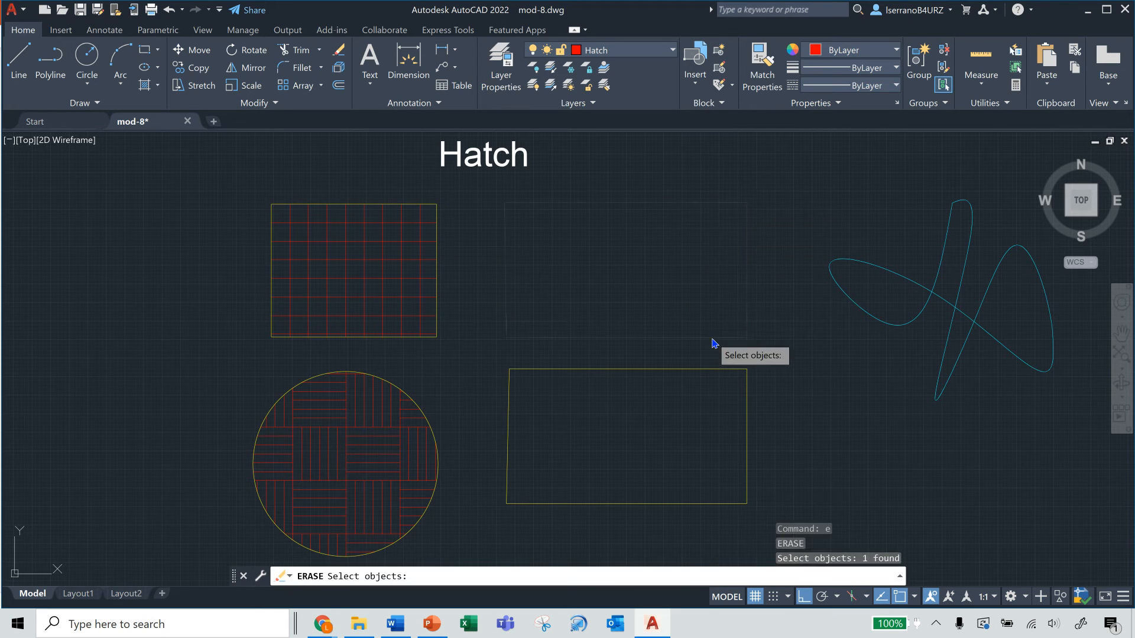
key("Return")
Step: Draw a rectangular polyline in the erased quadrilateral's place, leaving it open with a gap at its top-left corner
left_click(59, 70)
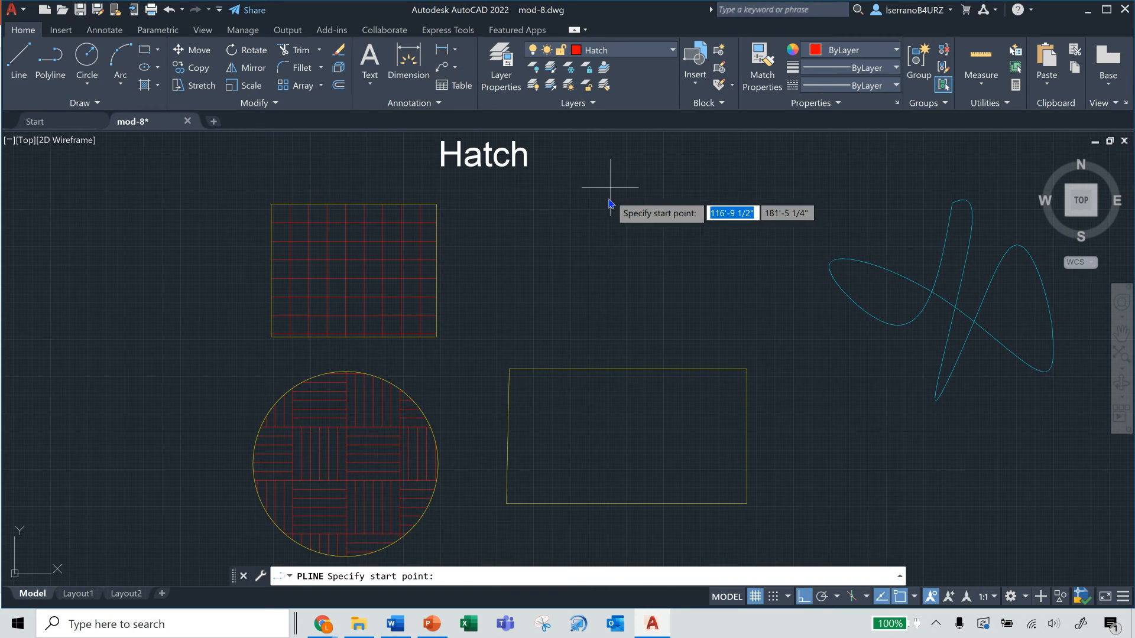
left_click(558, 203)
left_click(734, 204)
left_click(733, 317)
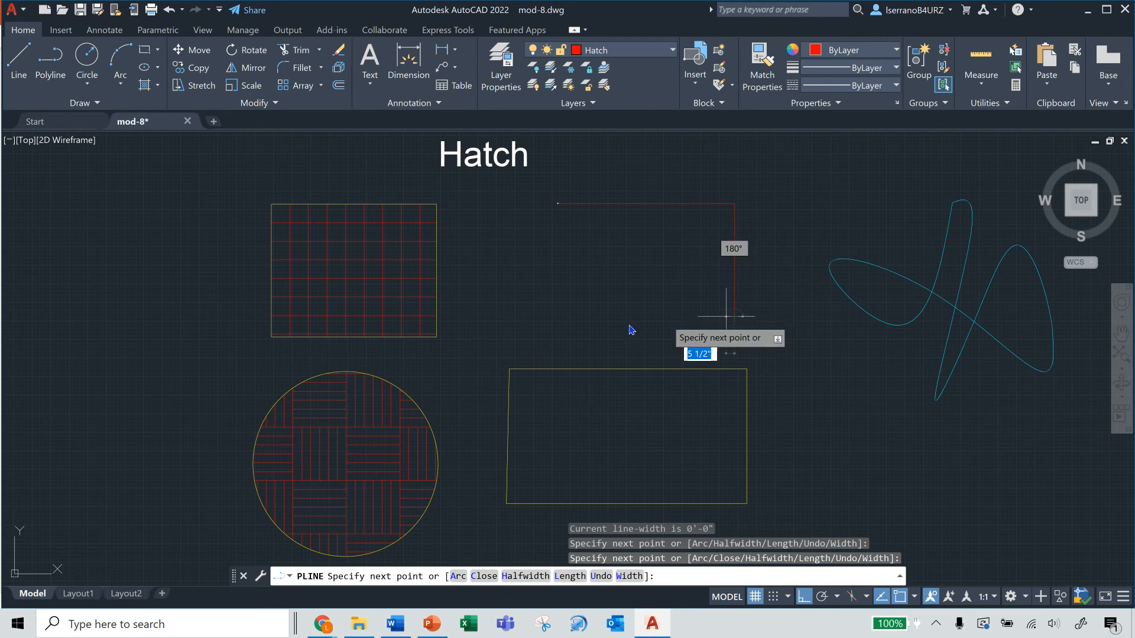
left_click(491, 316)
left_click(488, 215)
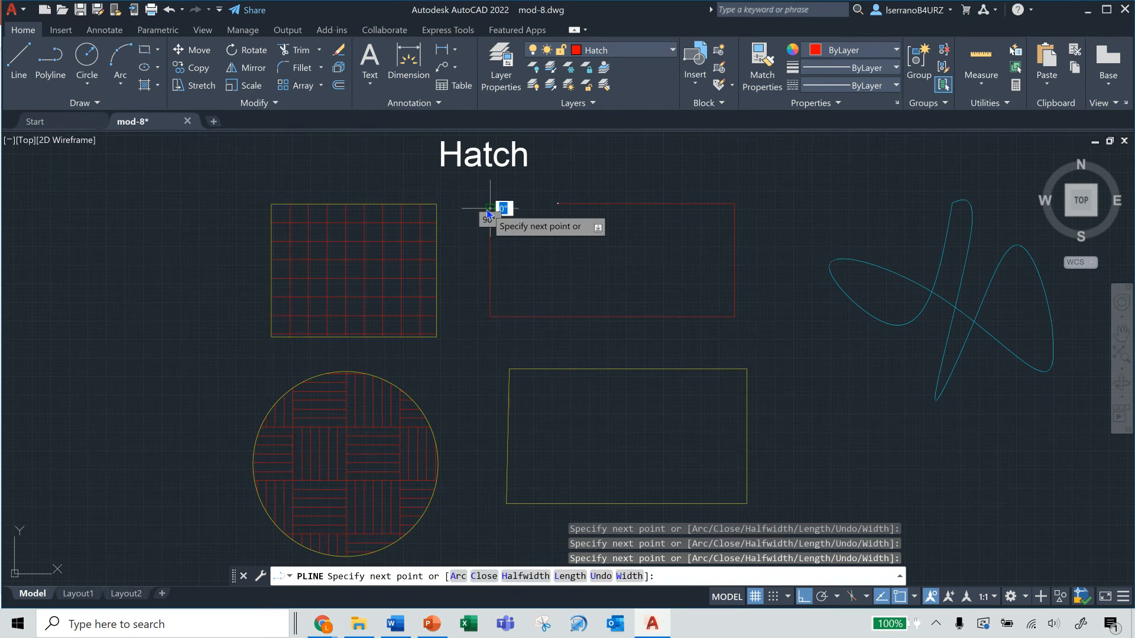
key("Escape")
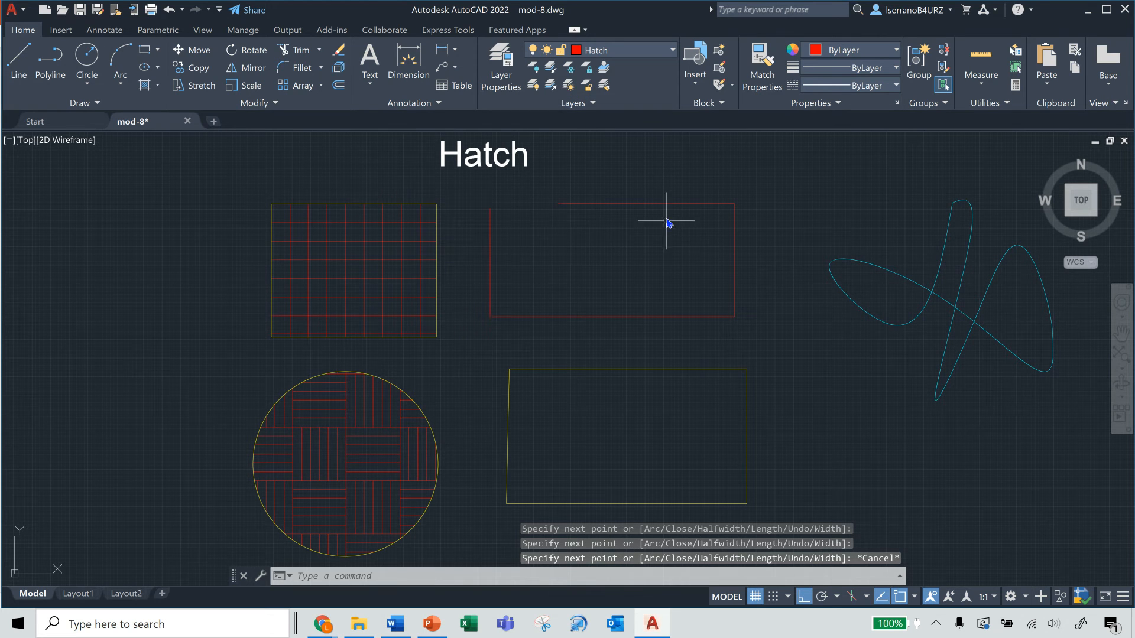
Step: Match the properties of the lower quadrilateral onto the new open polyline
left_click(690, 373)
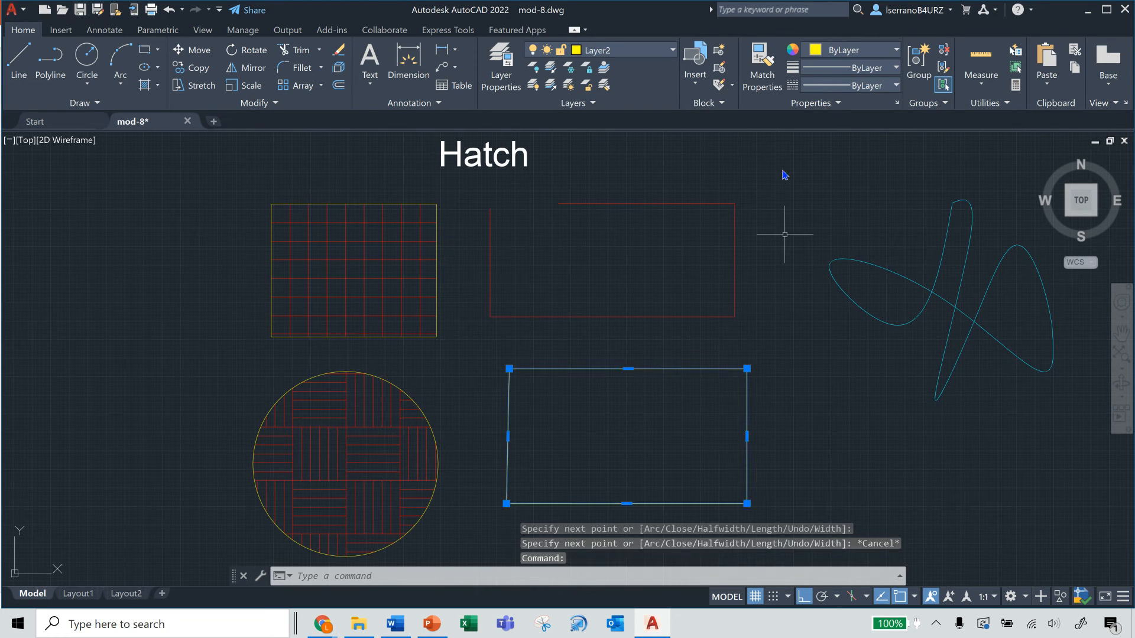
left_click(762, 68)
left_click(721, 206)
right_click(721, 208)
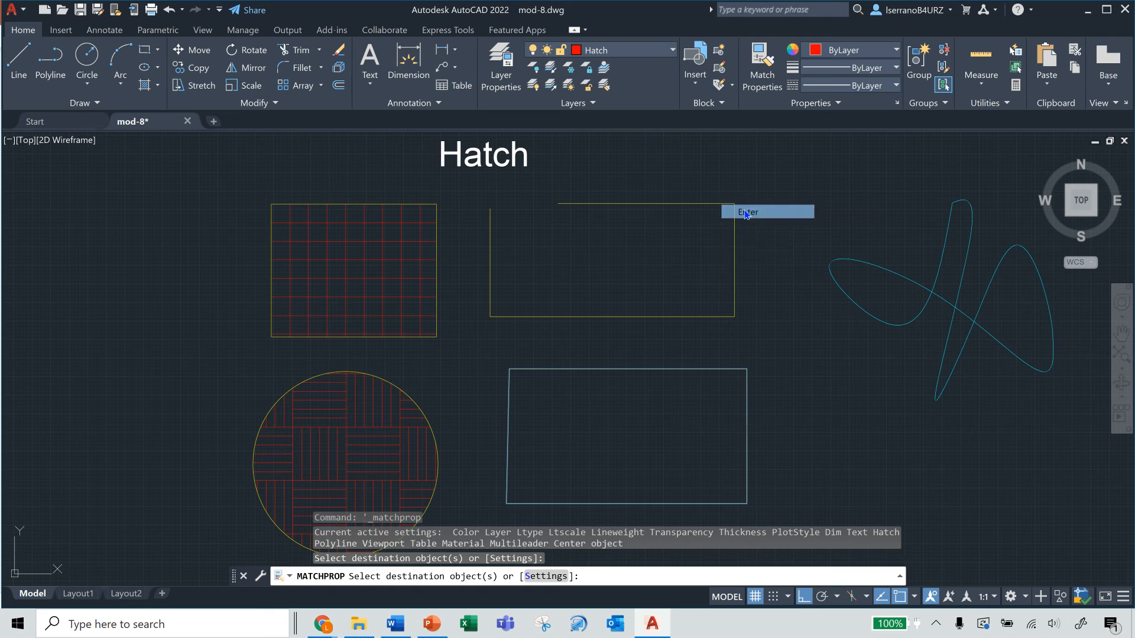
left_click(746, 214)
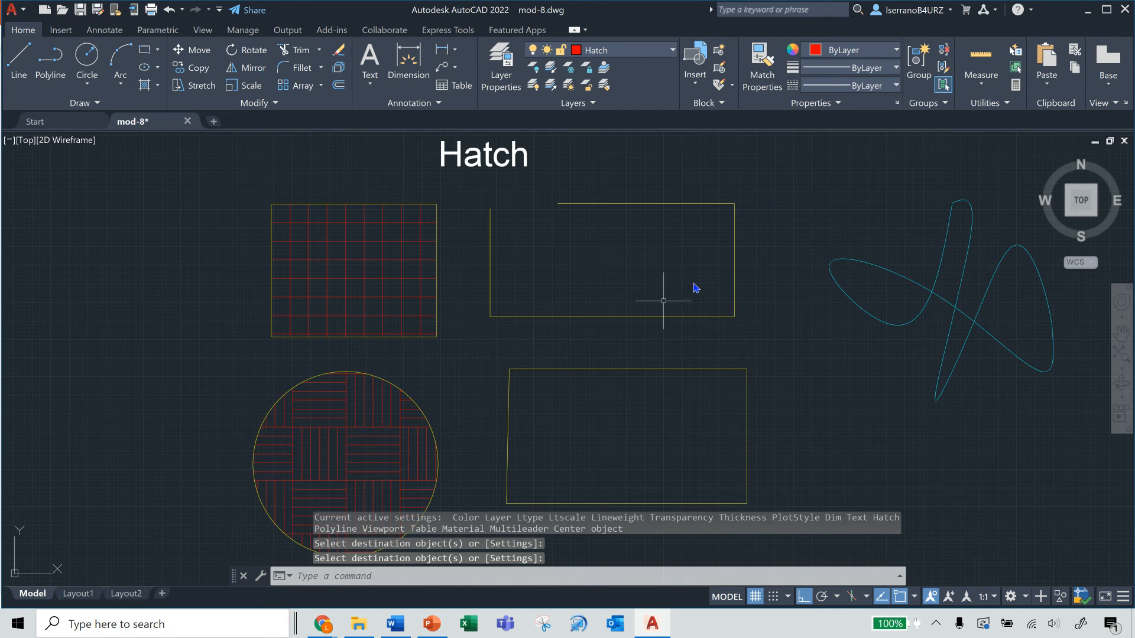
Step: Try to hatch the inside of the open polyline
left_click(144, 84)
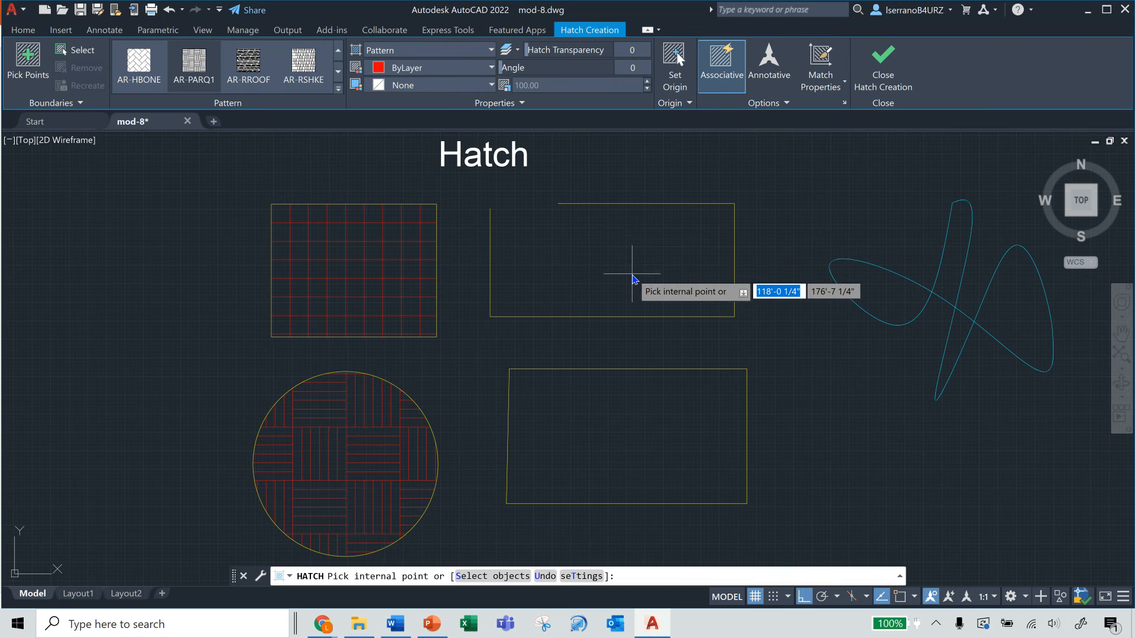
left_click(604, 267)
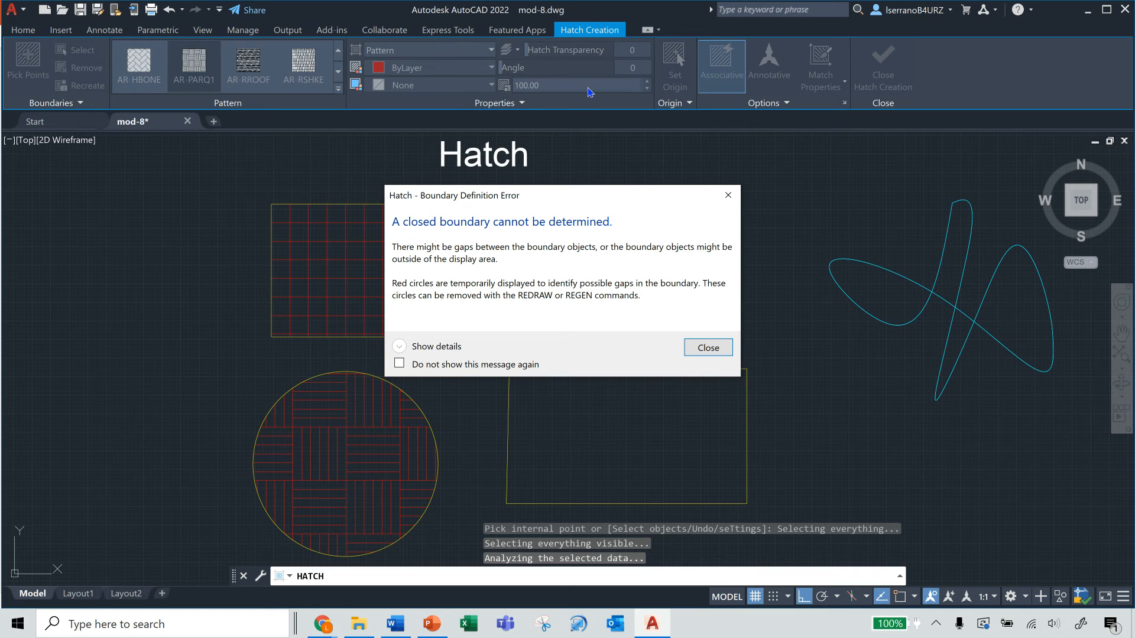
left_click(727, 195)
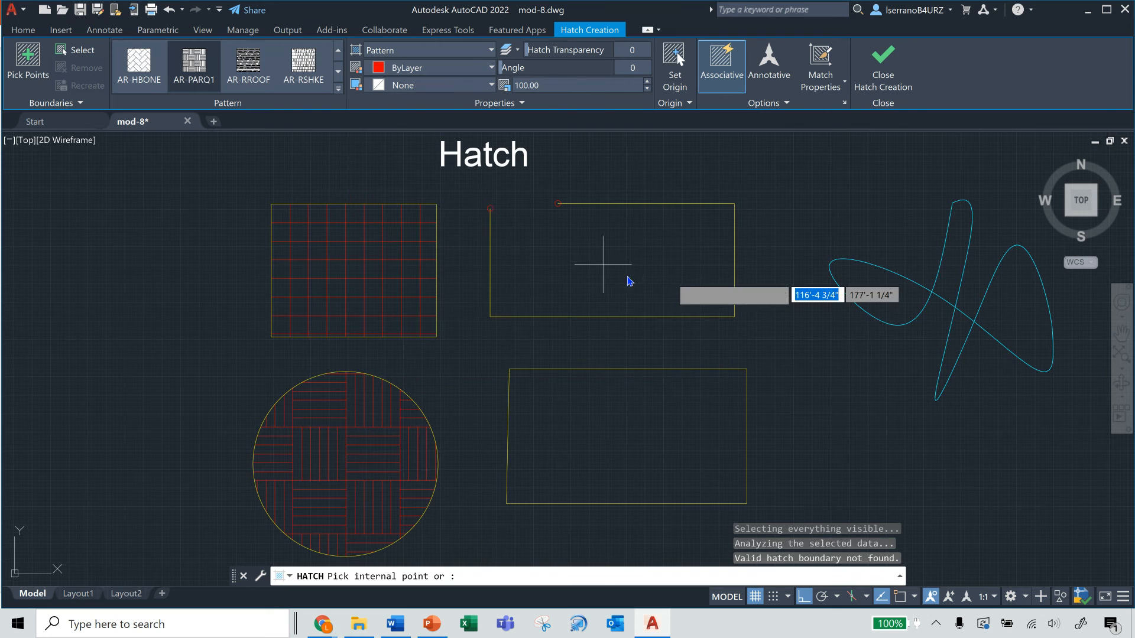
key("Escape")
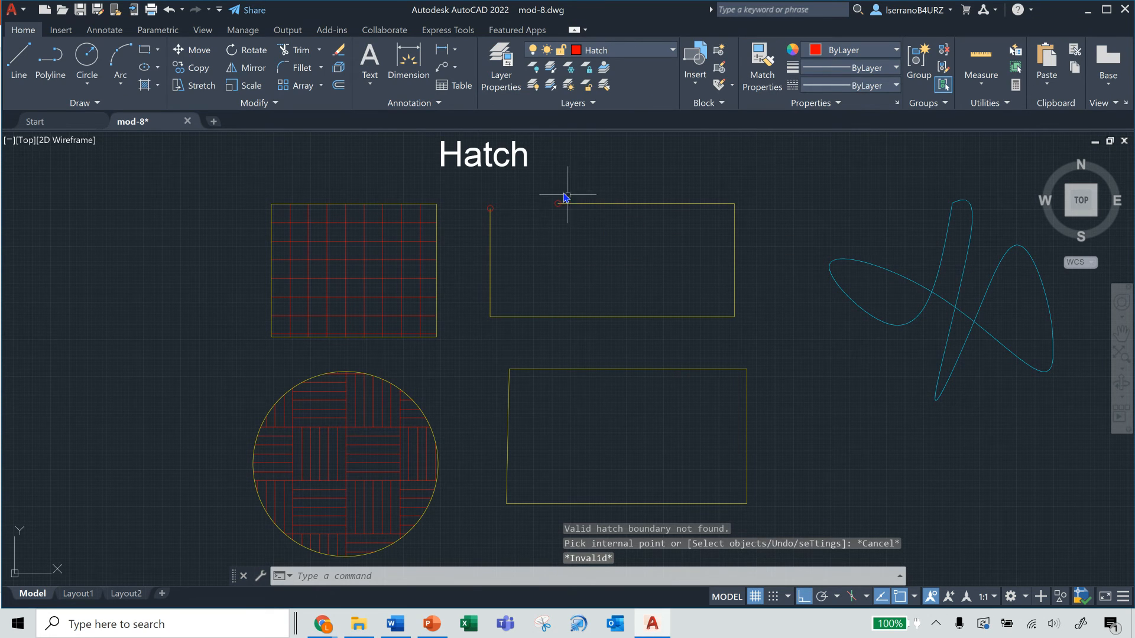
Step: Regenerate the drawing to clear the red gap markers at the open polyline's ends
scroll(628, 234, "up", 2)
scroll(627, 233, "up", 2)
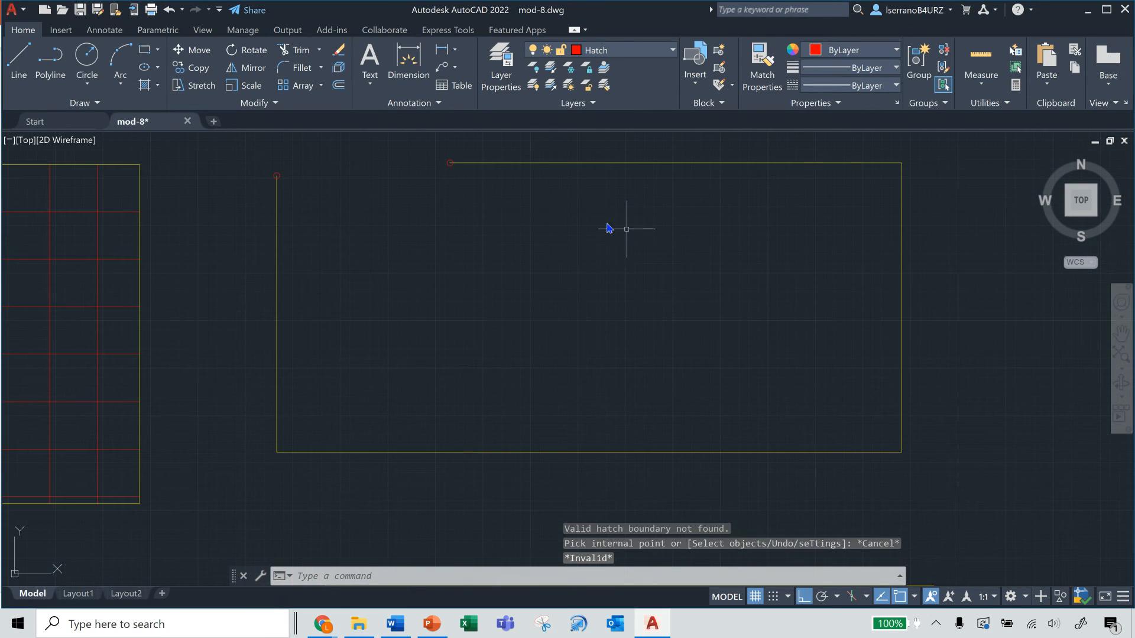
key("Escape")
key("Escape")
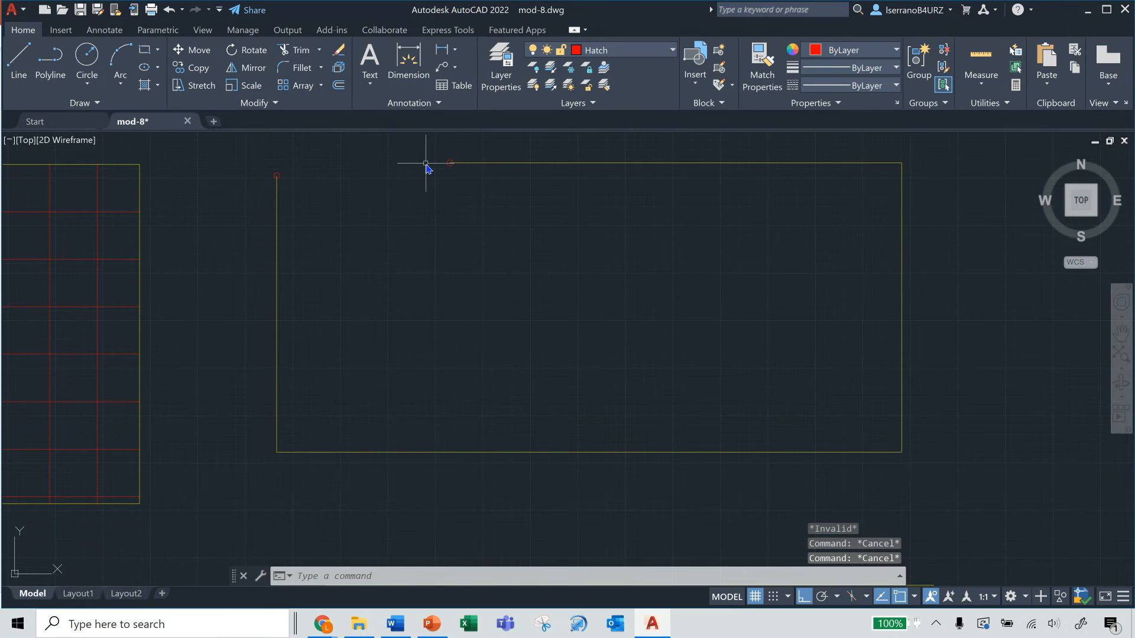
type("r")
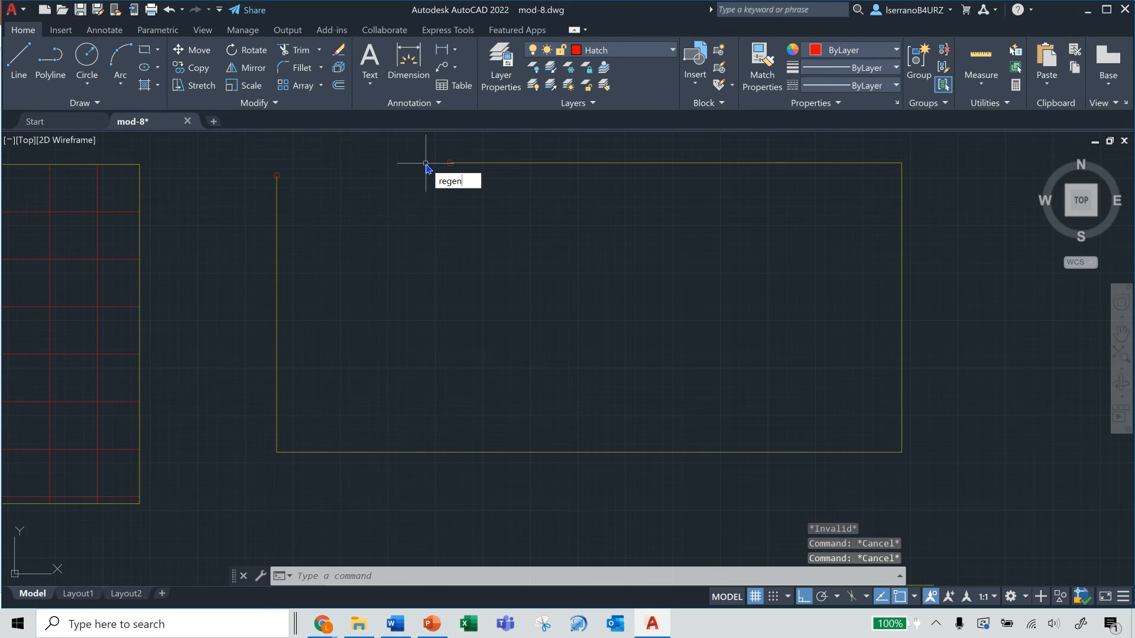
type("egen")
key("Return")
Step: Stretch the free end of the polyline's top edge onto the upper end of its left edge, closing the gap
left_click(470, 159)
left_click(457, 192)
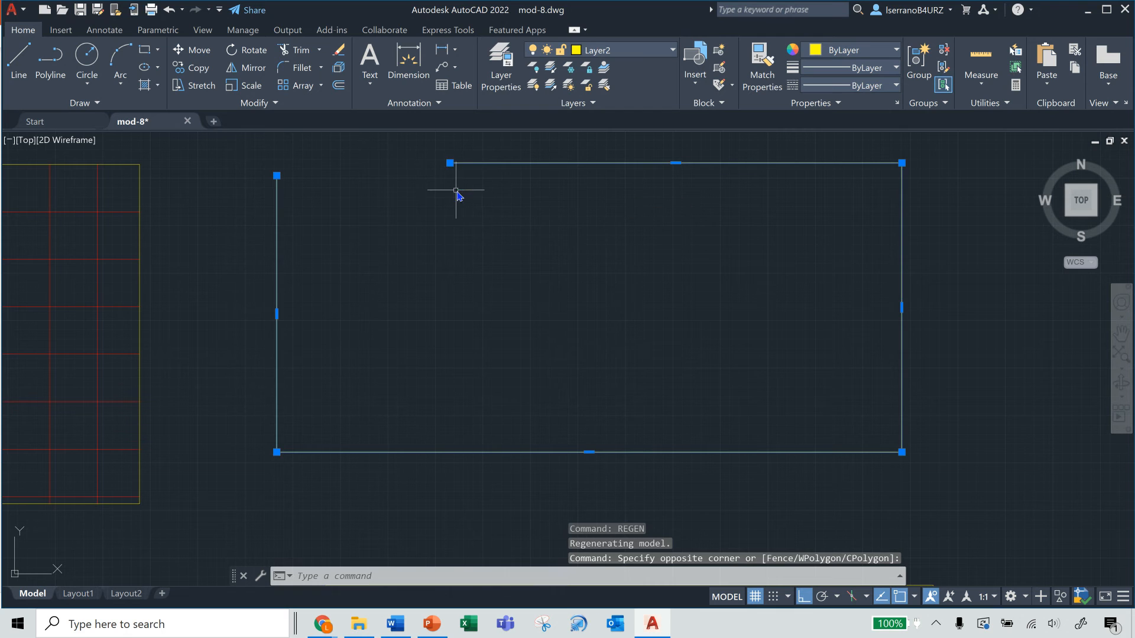
left_click(450, 163)
left_click(277, 175)
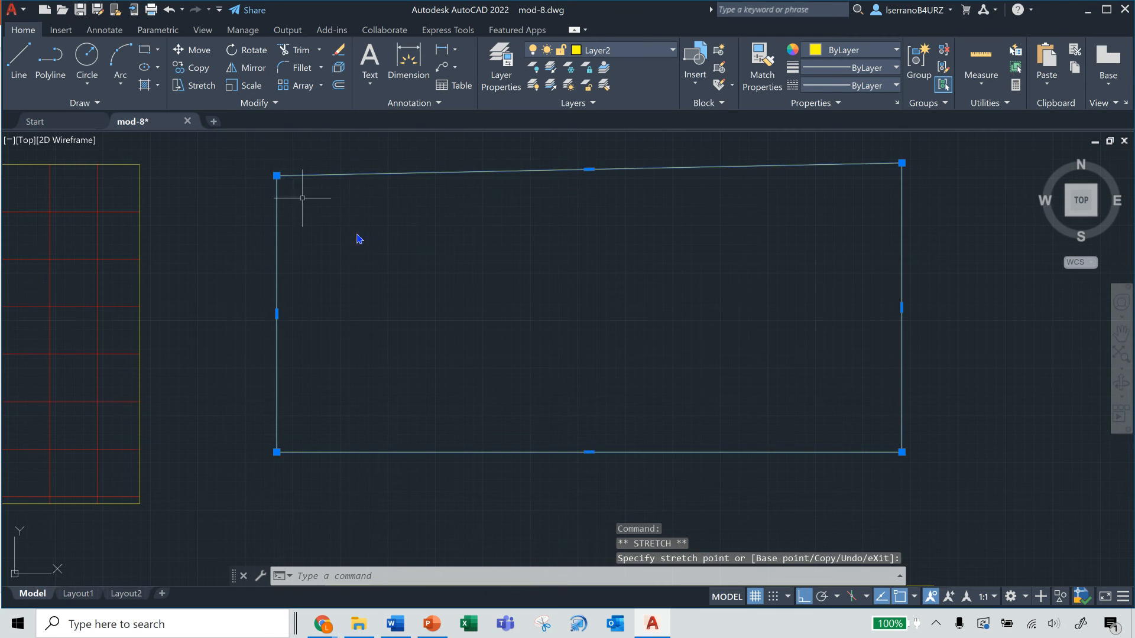
scroll(416, 269, "down", 3)
key("Escape")
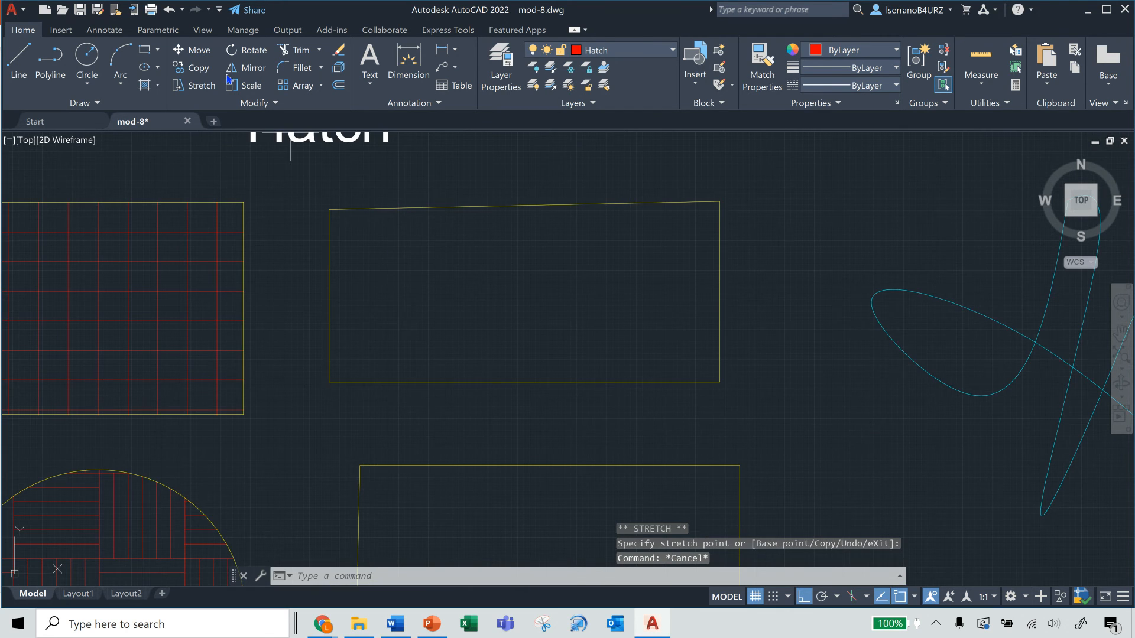
Step: Hatch the inside of the closed polyline with the AR-RSHKE pattern
left_click(142, 89)
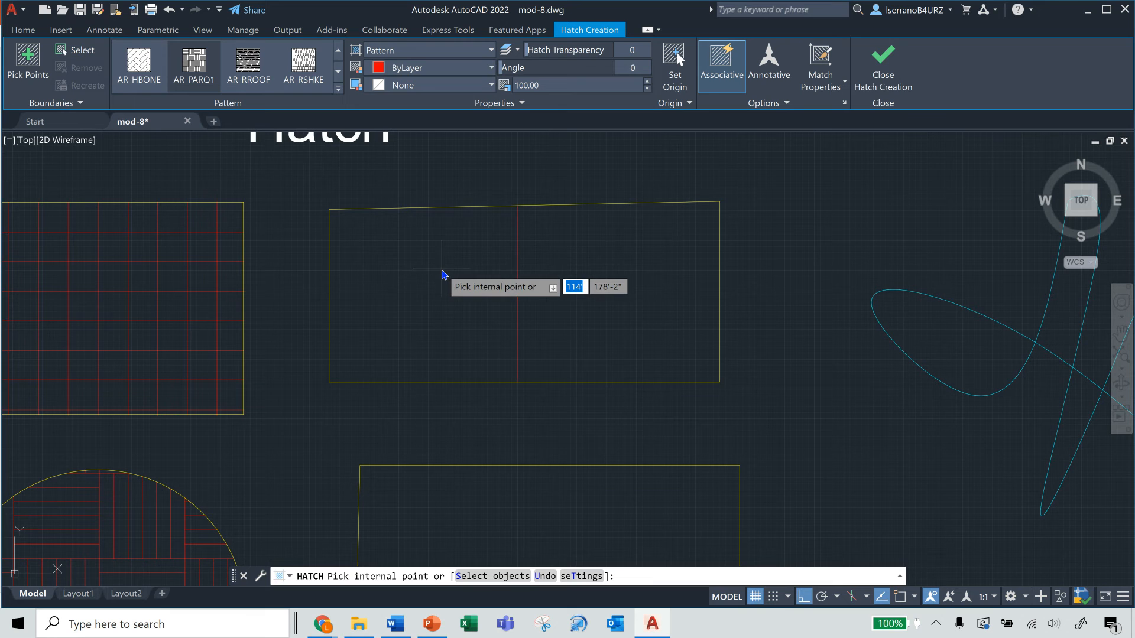
key("Return")
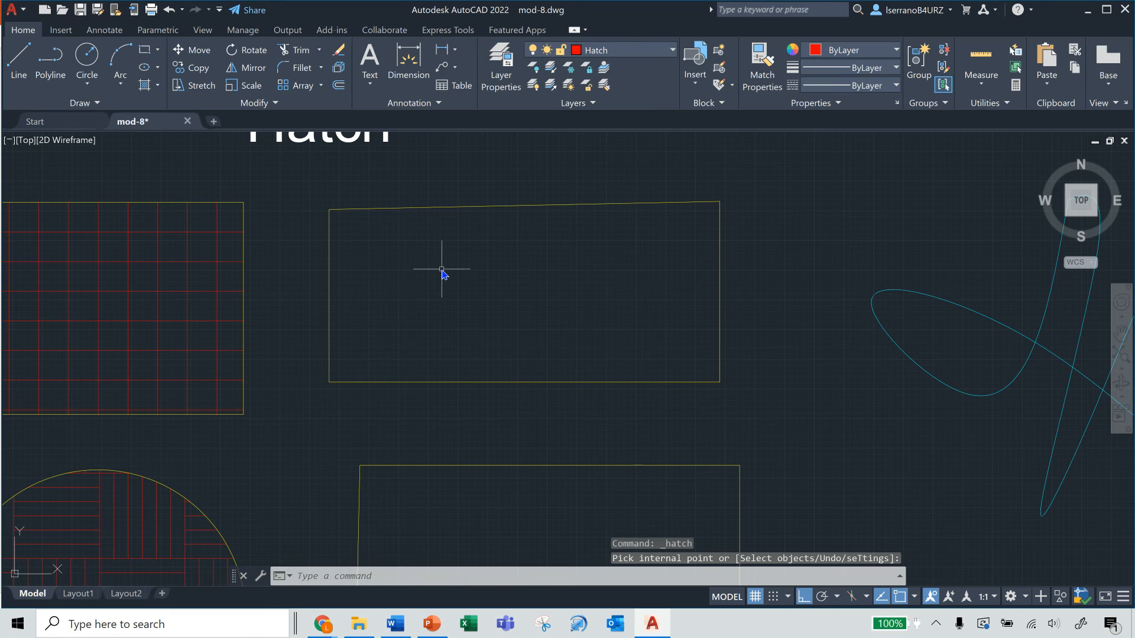
left_click(149, 89)
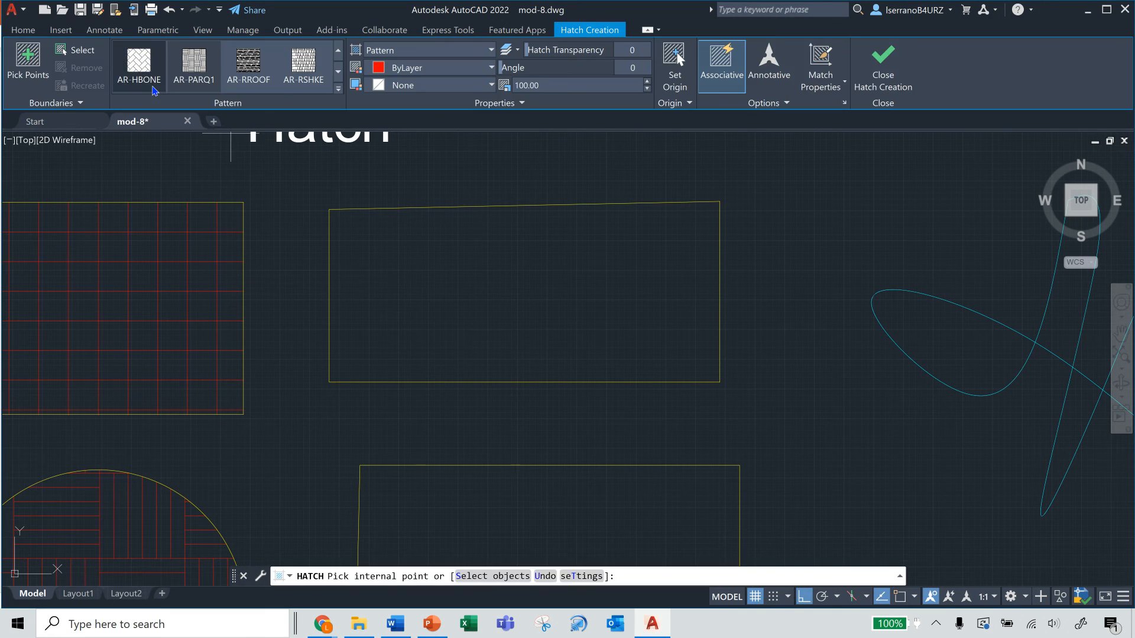
left_click(240, 66)
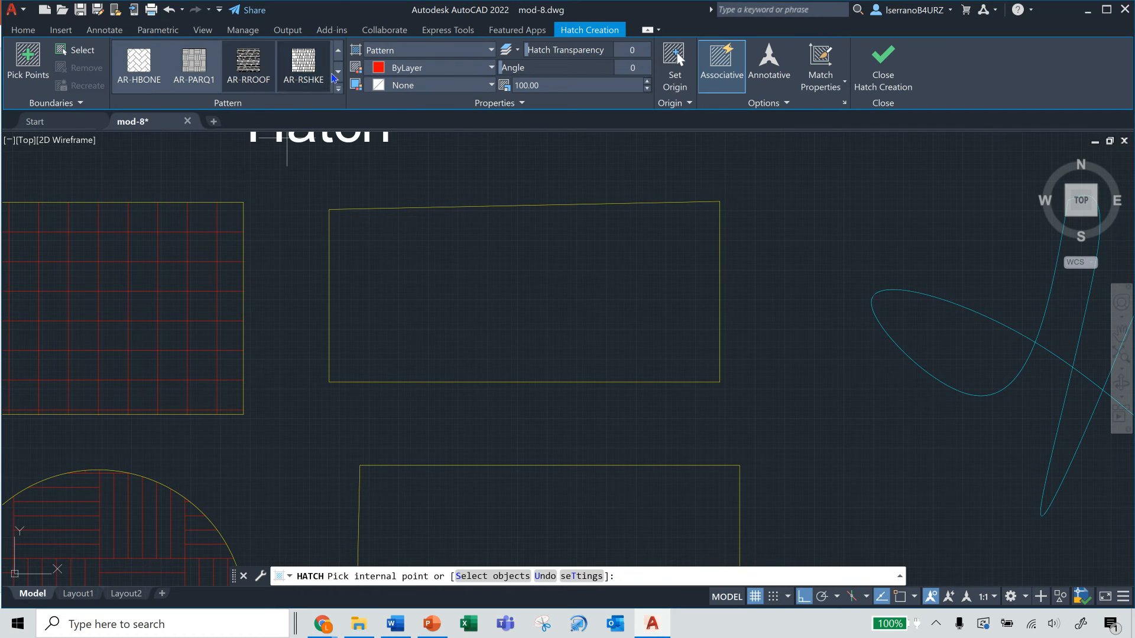
left_click(307, 85)
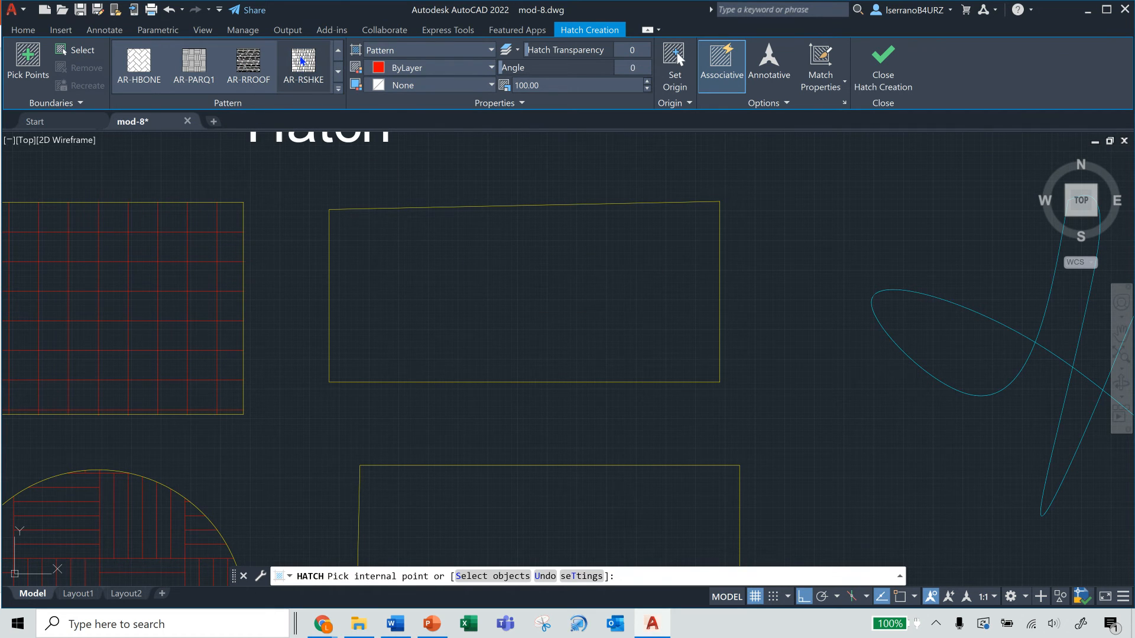
left_click(519, 289)
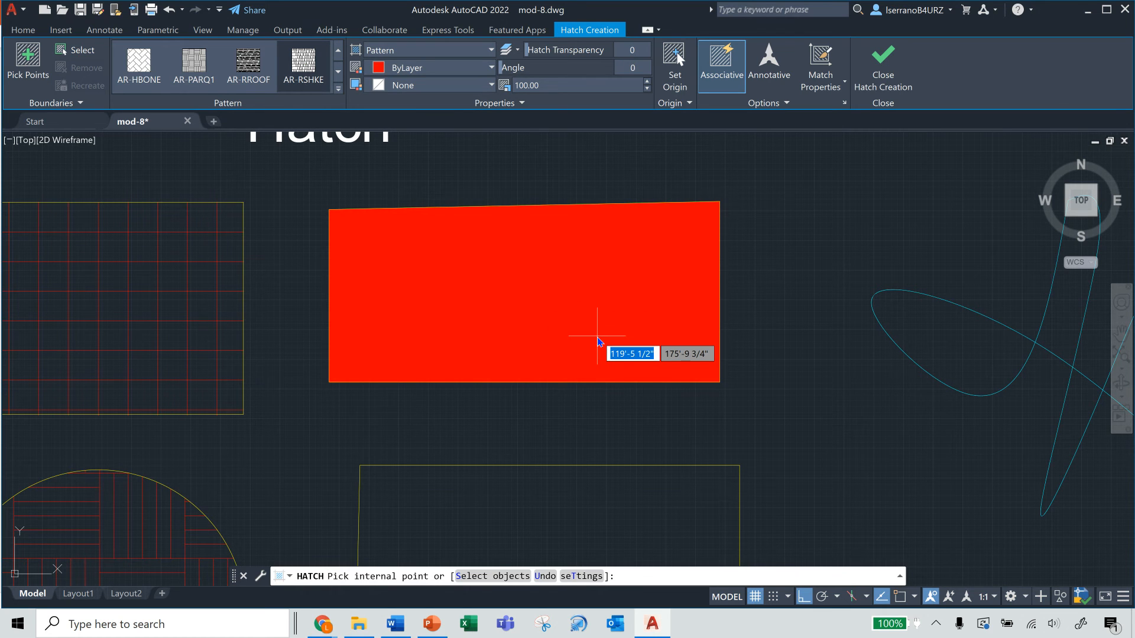
key("Escape")
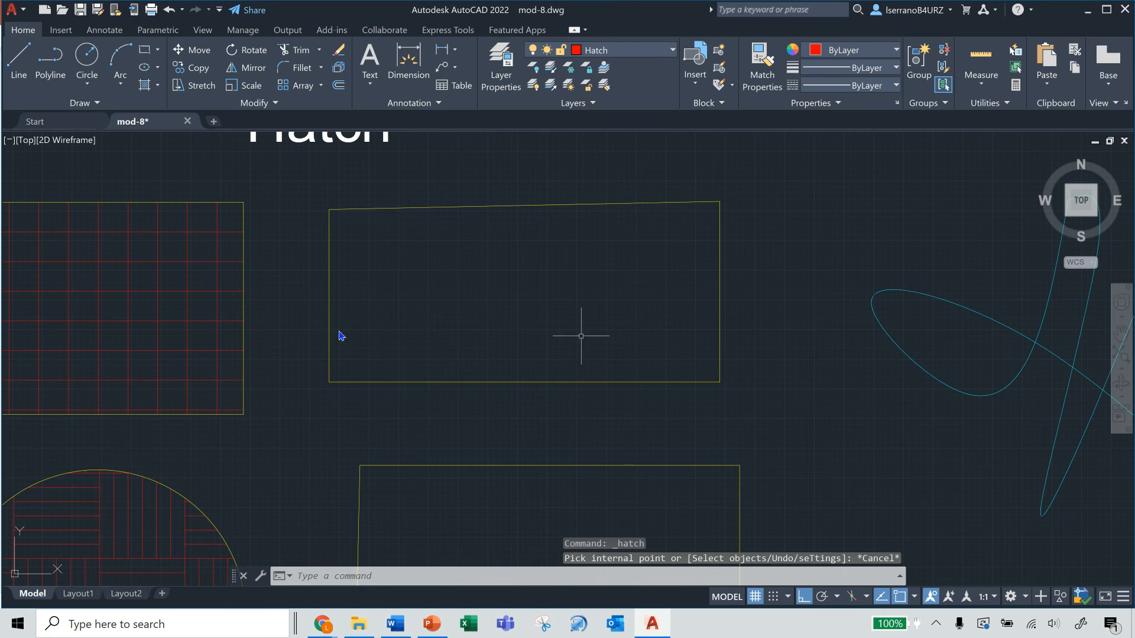
left_click(515, 279)
right_click(524, 285)
left_click(542, 292)
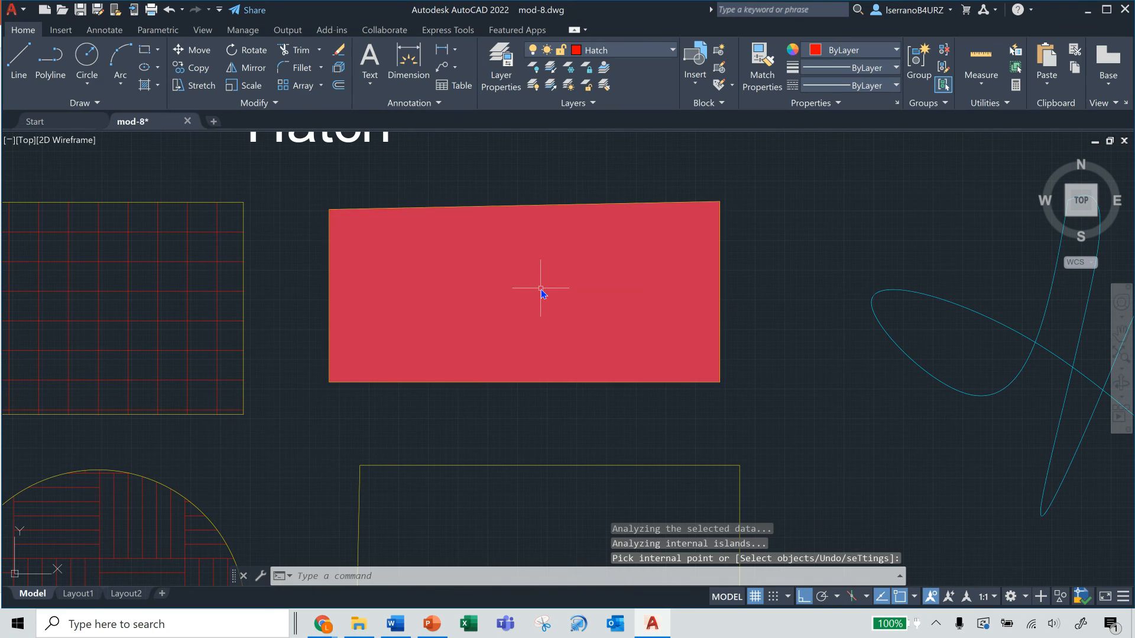
Step: Set the pattern scale of the AR-RSHKE hatch to 10
left_click(512, 310)
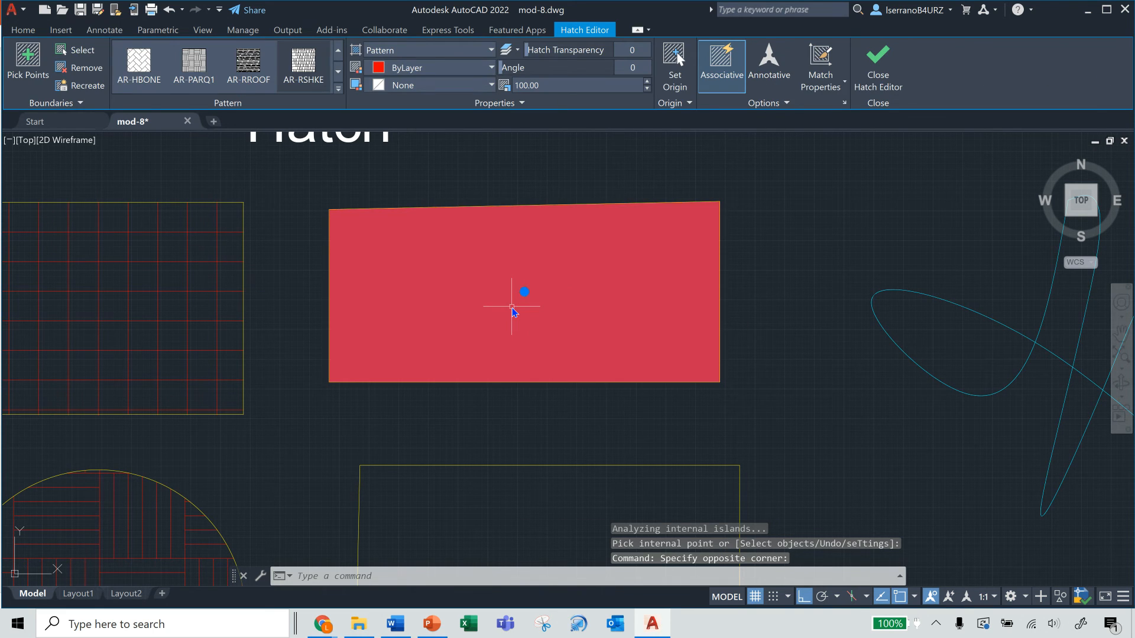
key("Escape")
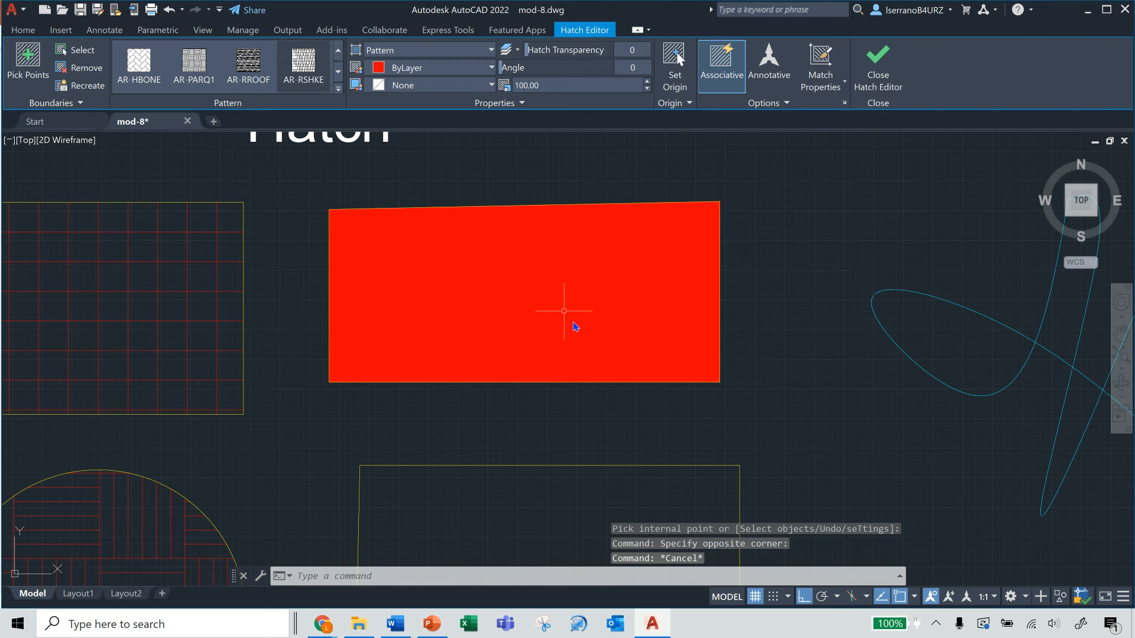
left_click(544, 292)
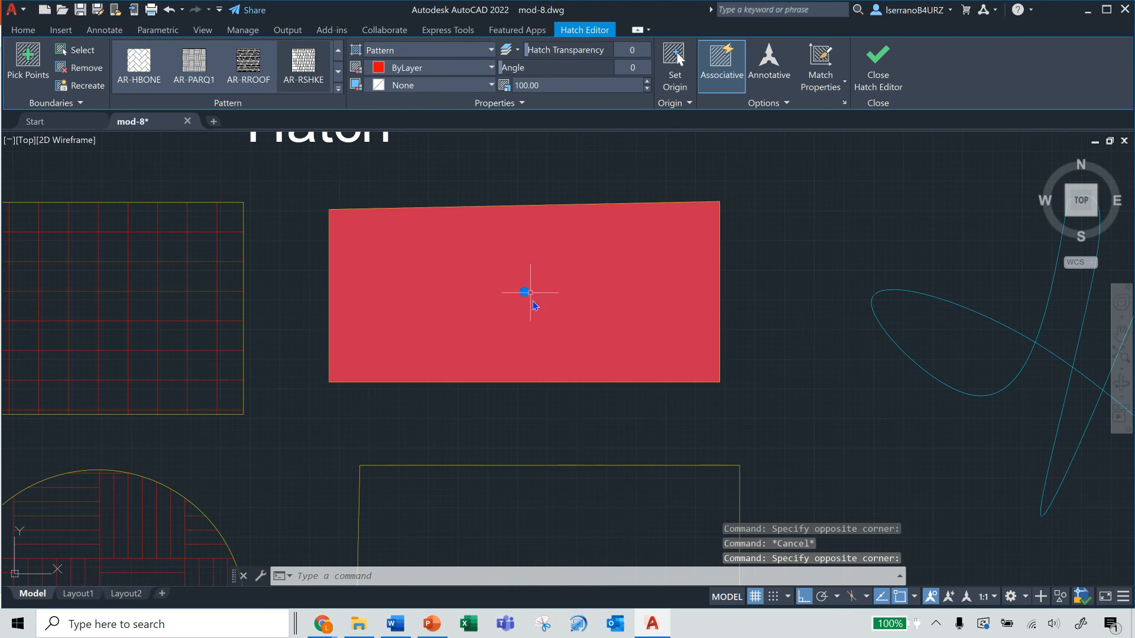
left_click(575, 84)
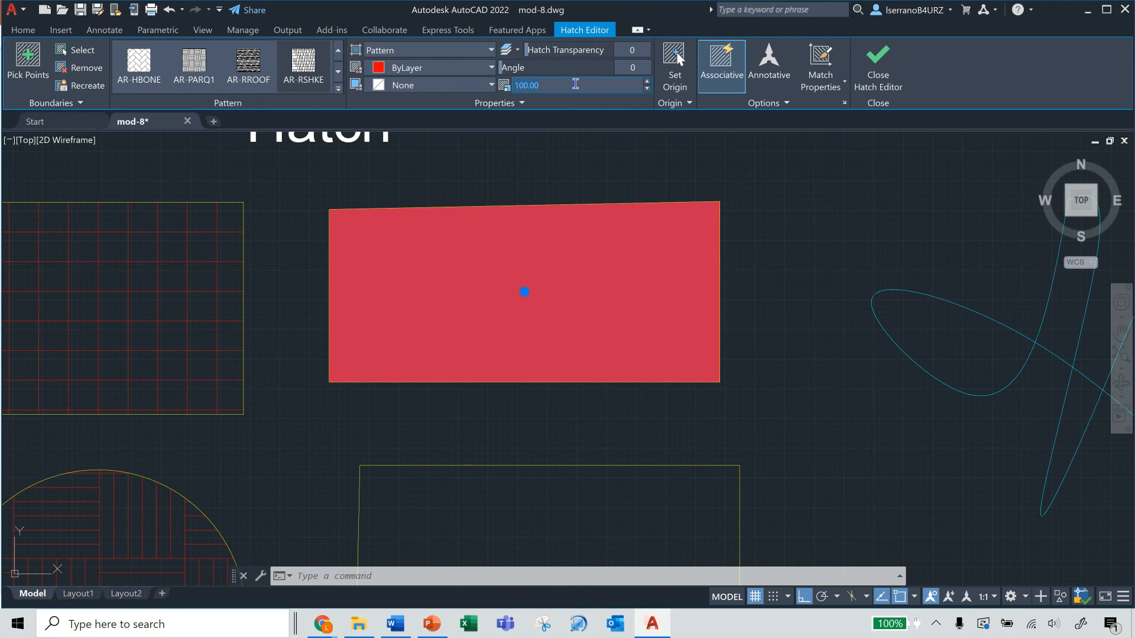
key("Escape")
key("Escape")
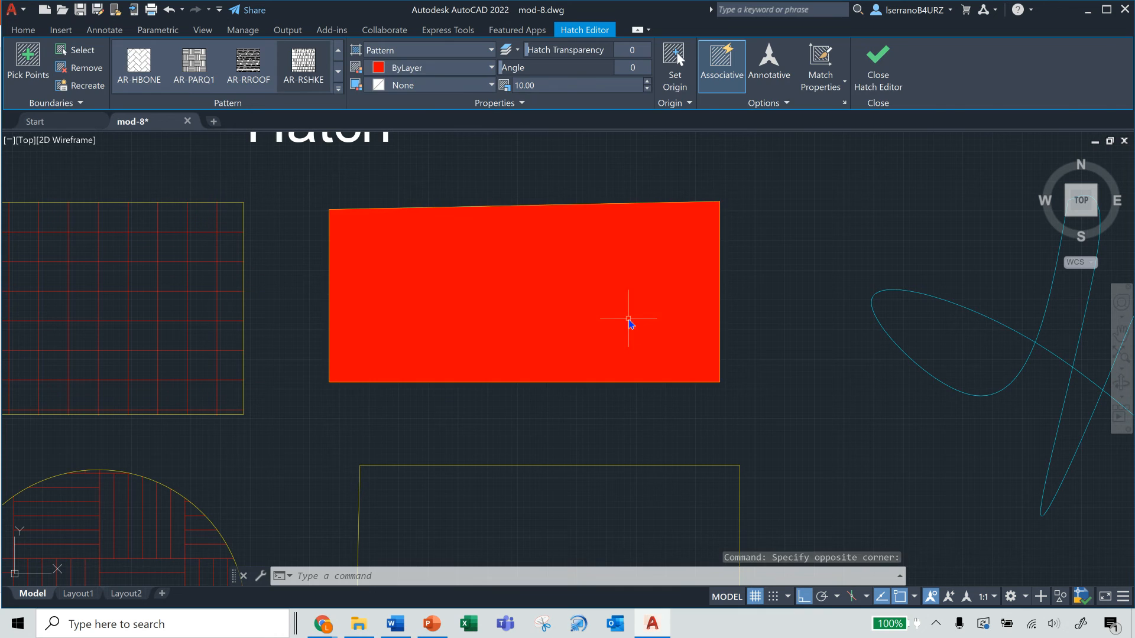
Step: Set the pattern scale of the AR-RSHKE hatch to 500
left_click(576, 296)
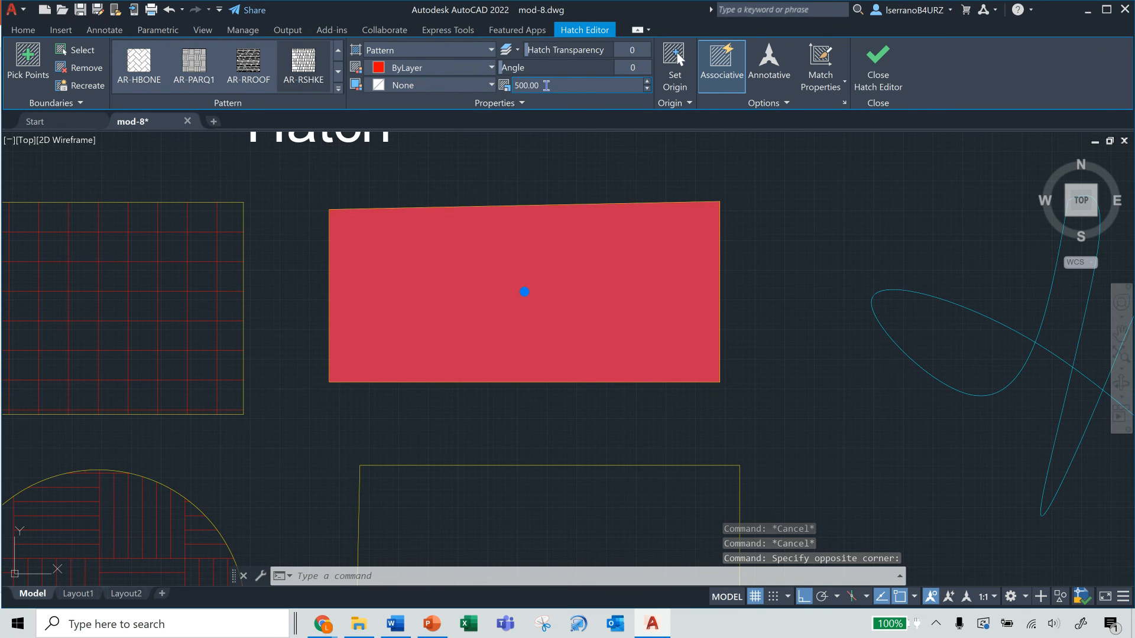
key("Escape")
key("Escape")
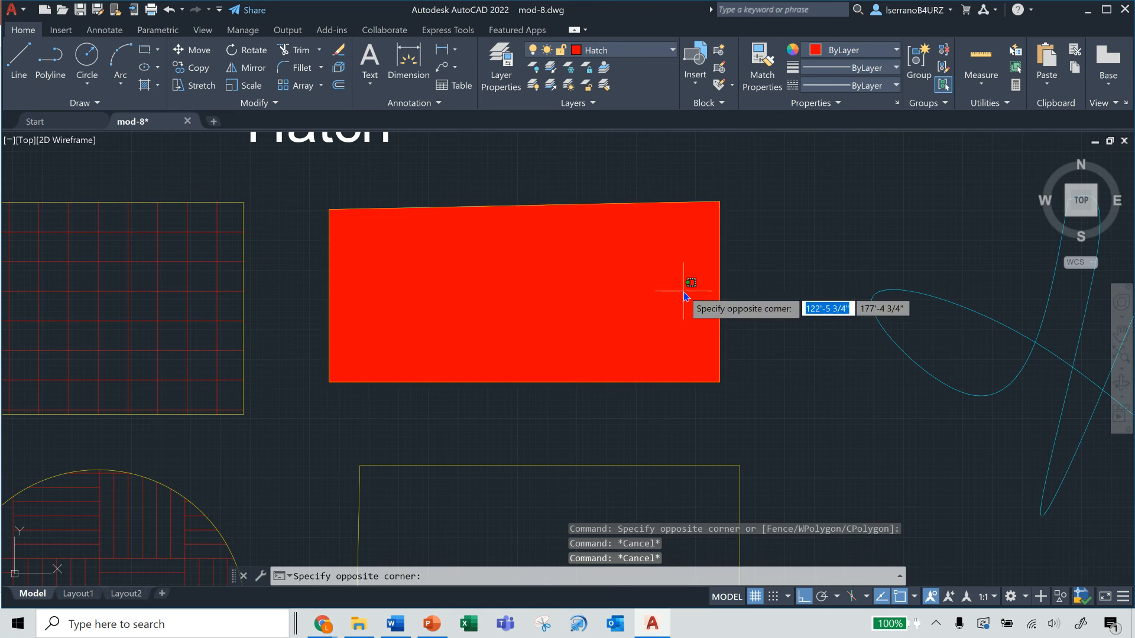
Step: Set the pattern scale of the closed polyline's hatch to 1 and reapply the AR-RSHKE pattern
left_click(684, 291)
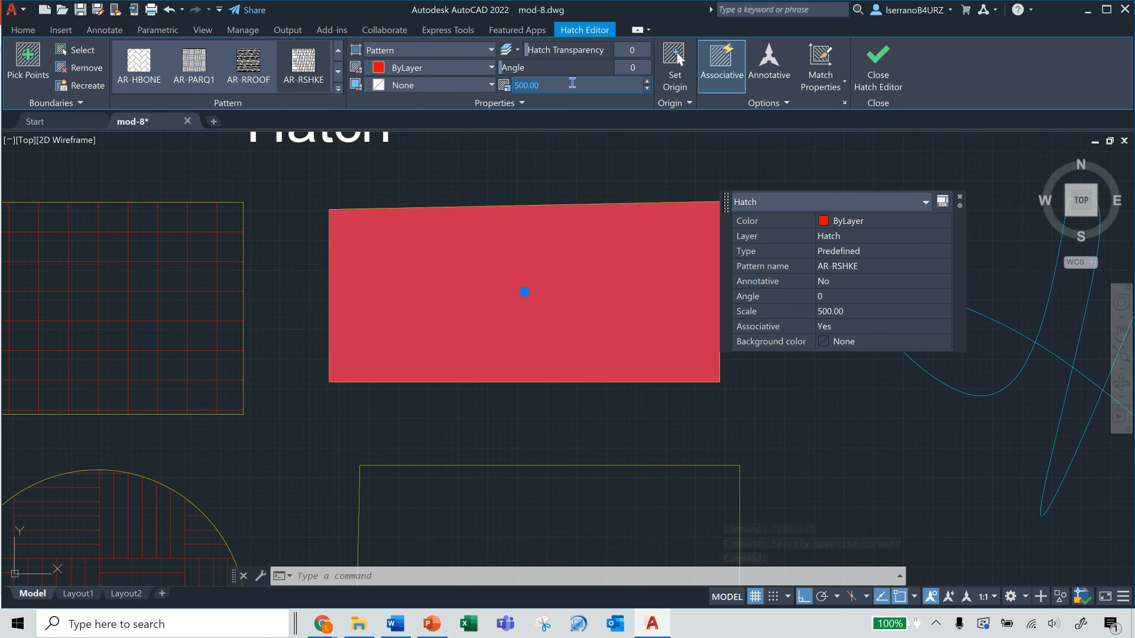
key("Escape")
key("Escape")
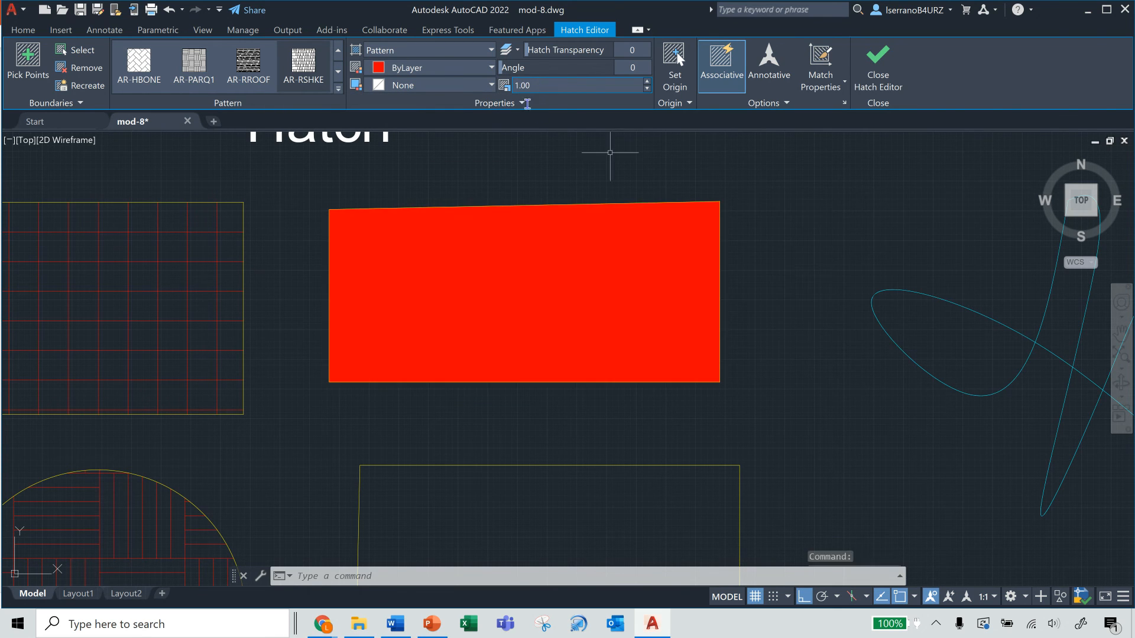
left_click(559, 257)
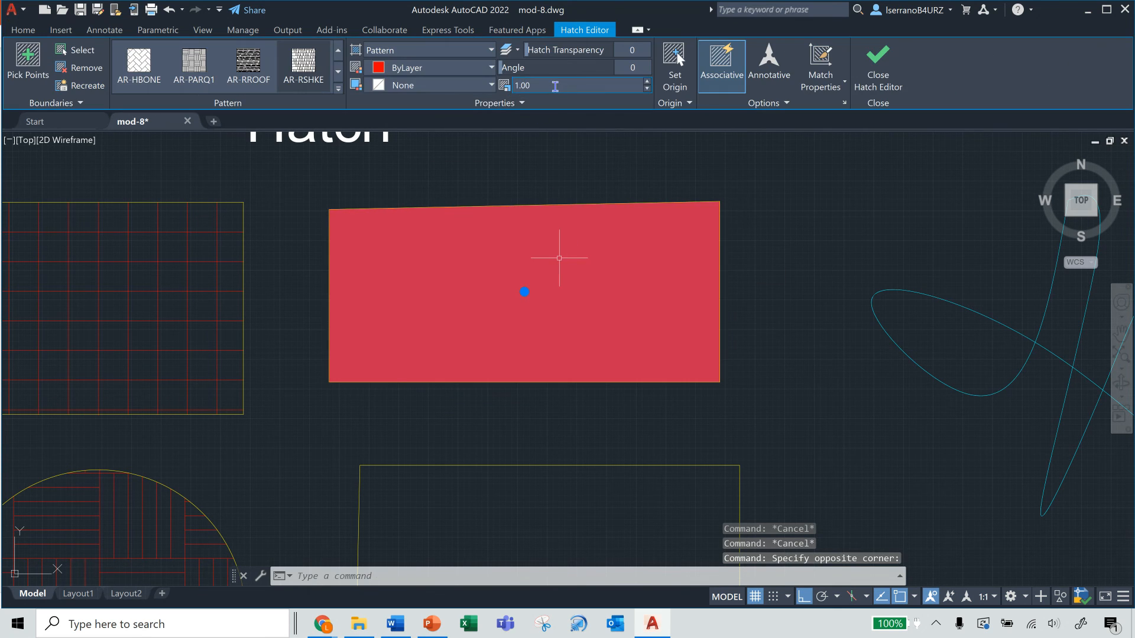
left_click(308, 90)
key("Escape")
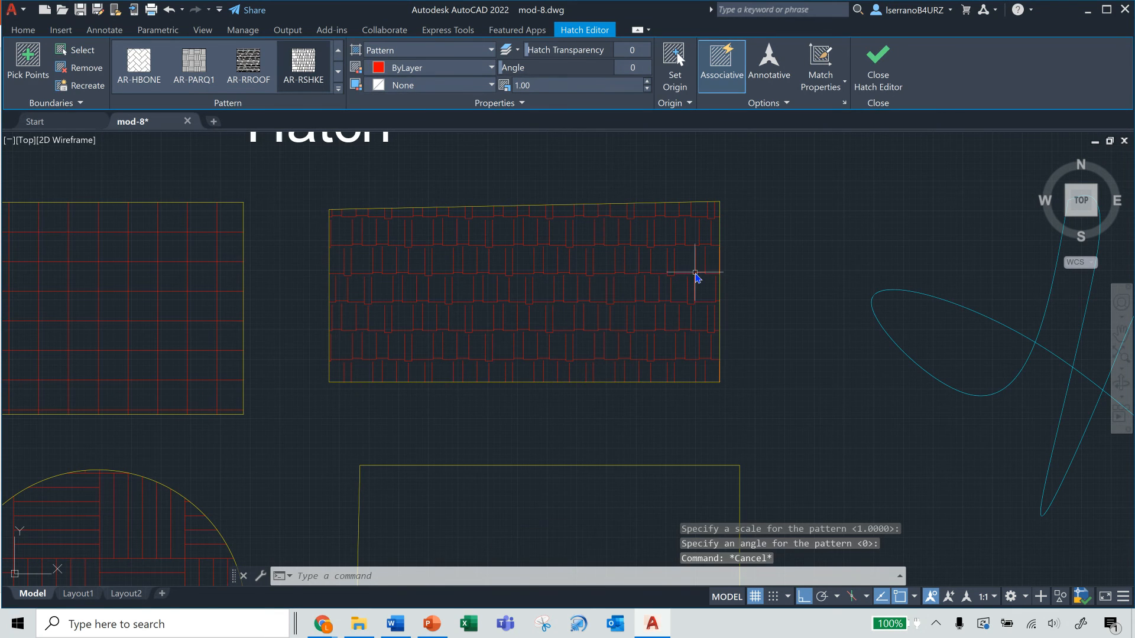
key("Escape")
Step: Set the pattern scale of the closed polyline's AR-RSHKE hatch to 2
left_click(598, 284)
left_click(598, 284)
left_click(587, 297)
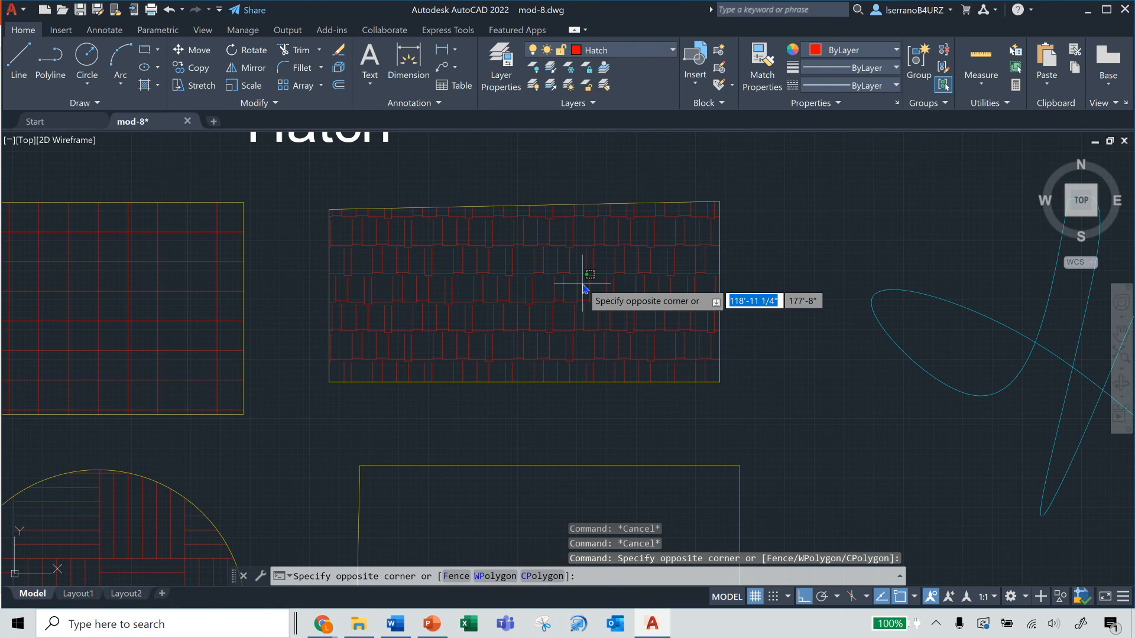
left_click(581, 297)
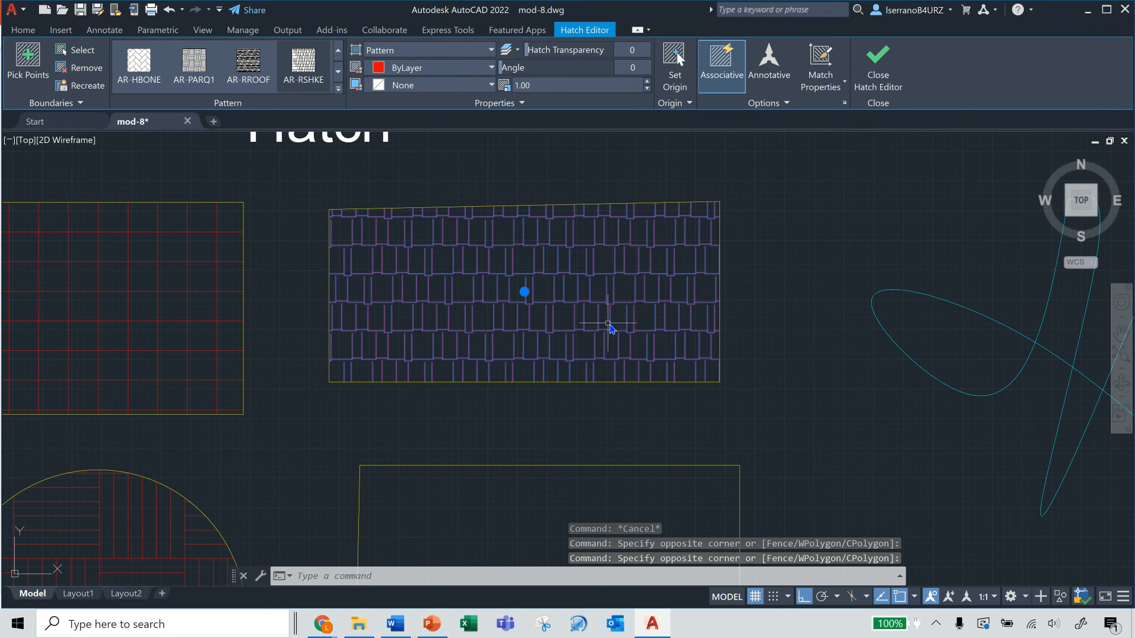
key("Escape")
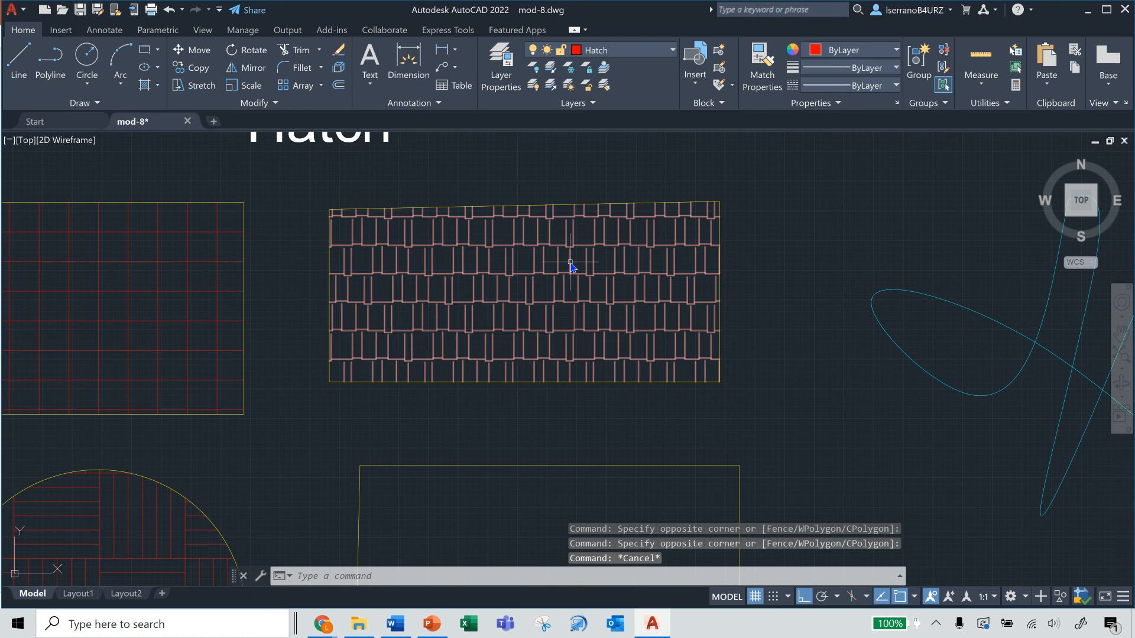
left_click(576, 265)
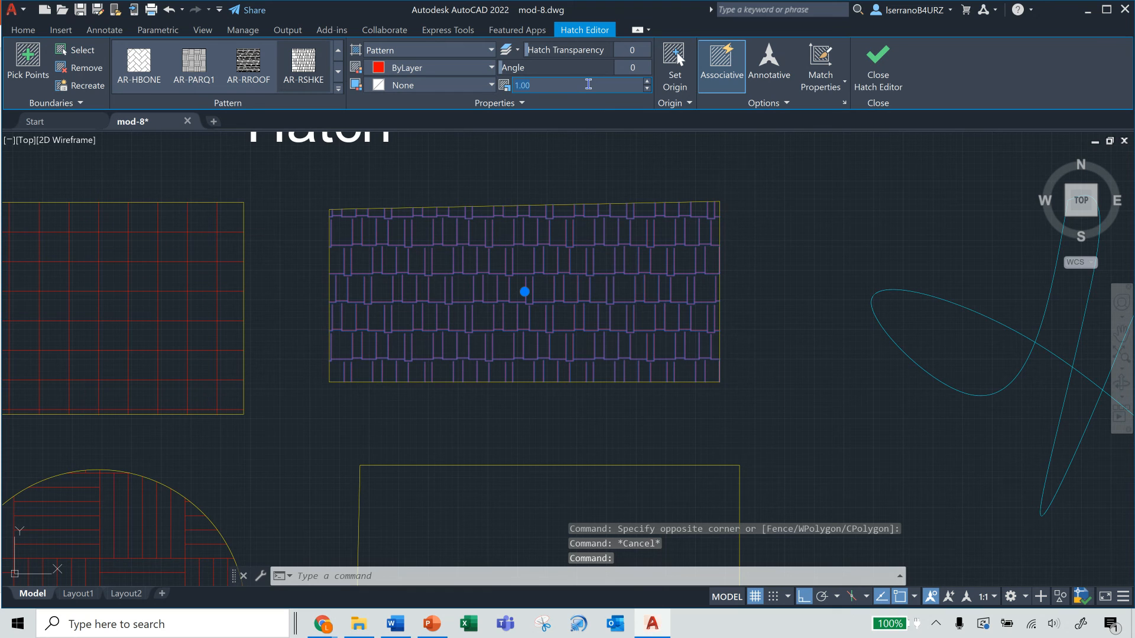
type("2")
key("Return")
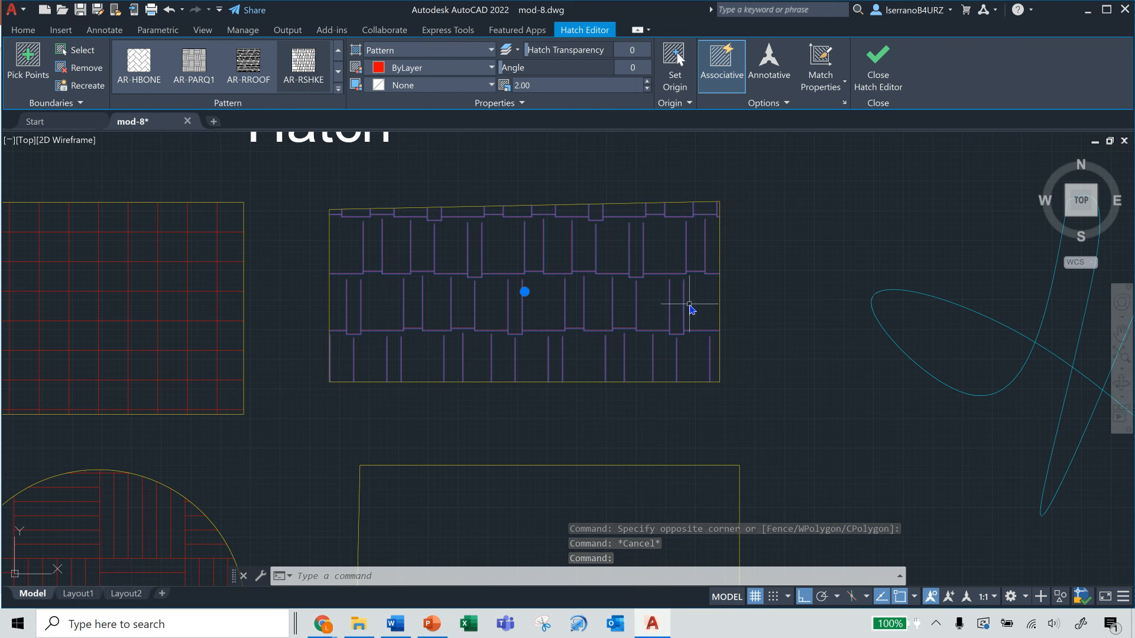
key("Escape")
scroll(680, 309, "down", 2)
key("Escape")
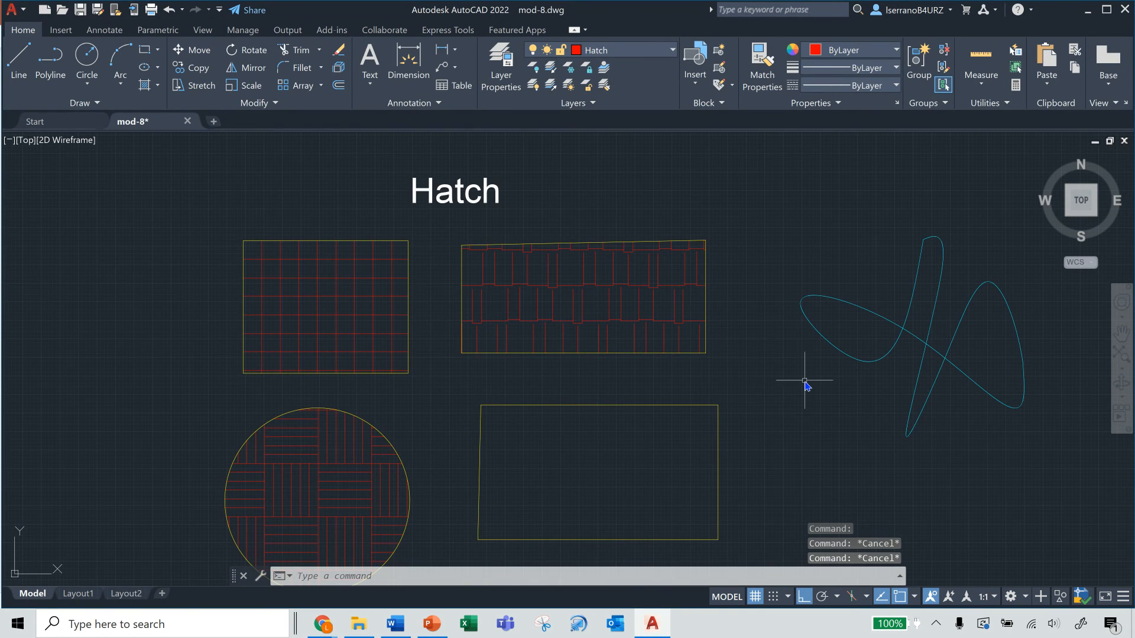
Step: Select the square's grid hatch and the closed polyline's hatch in turn to examine each one separately
left_click(1121, 332)
mouse_move(855, 455)
left_mouse_down()
mouse_move(841, 382)
mouse_move(855, 411)
left_mouse_up()
key("Escape")
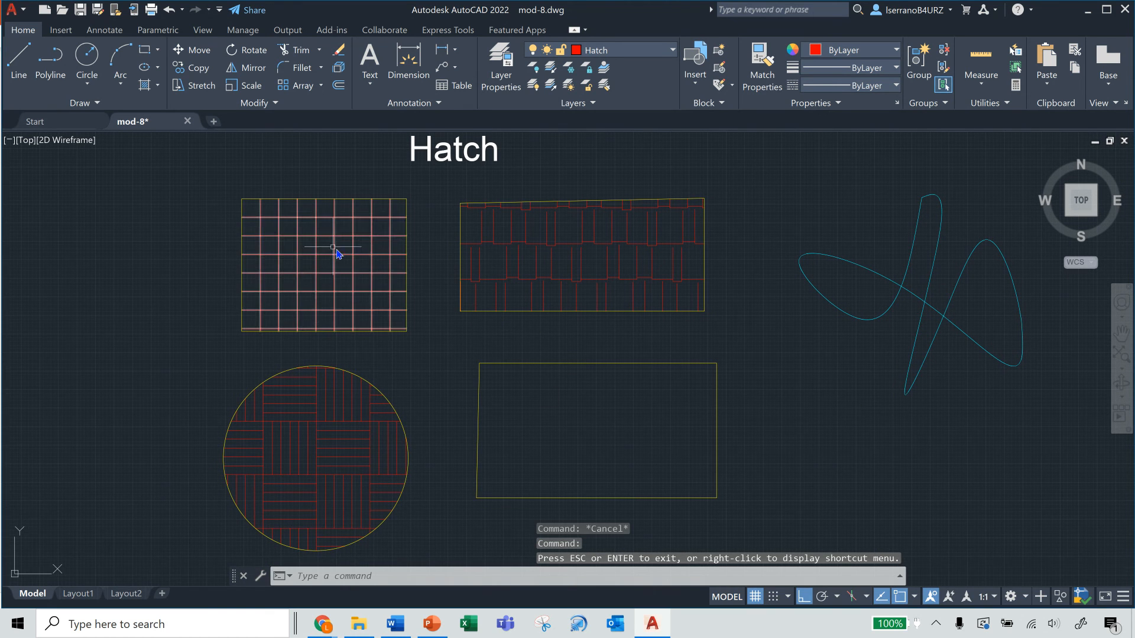
left_click(365, 283)
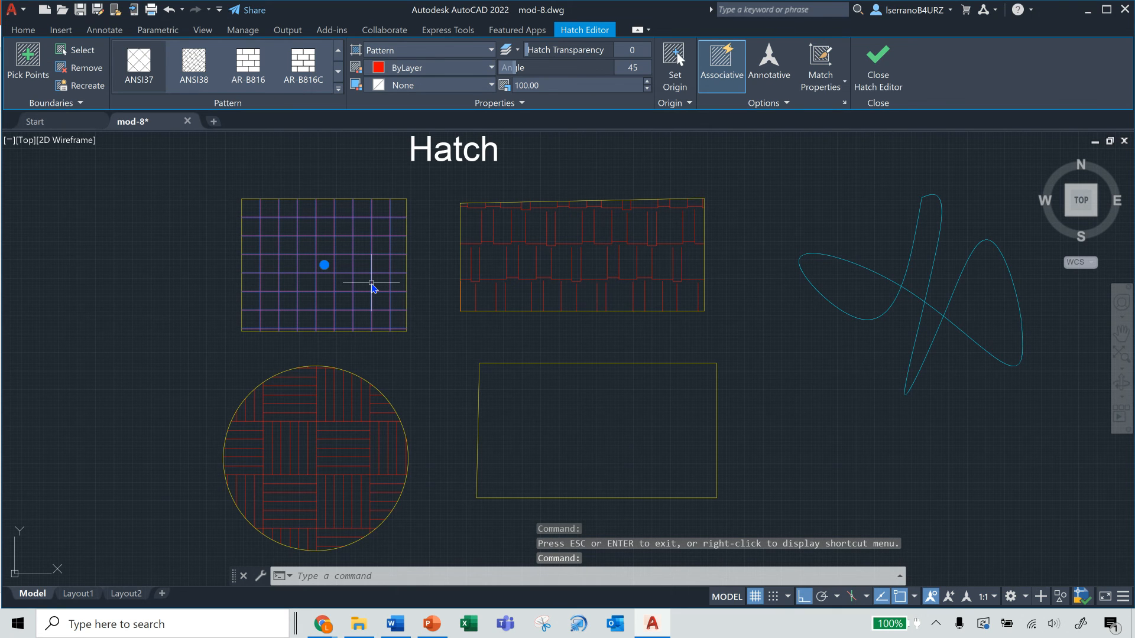
key("Escape")
left_click(559, 245)
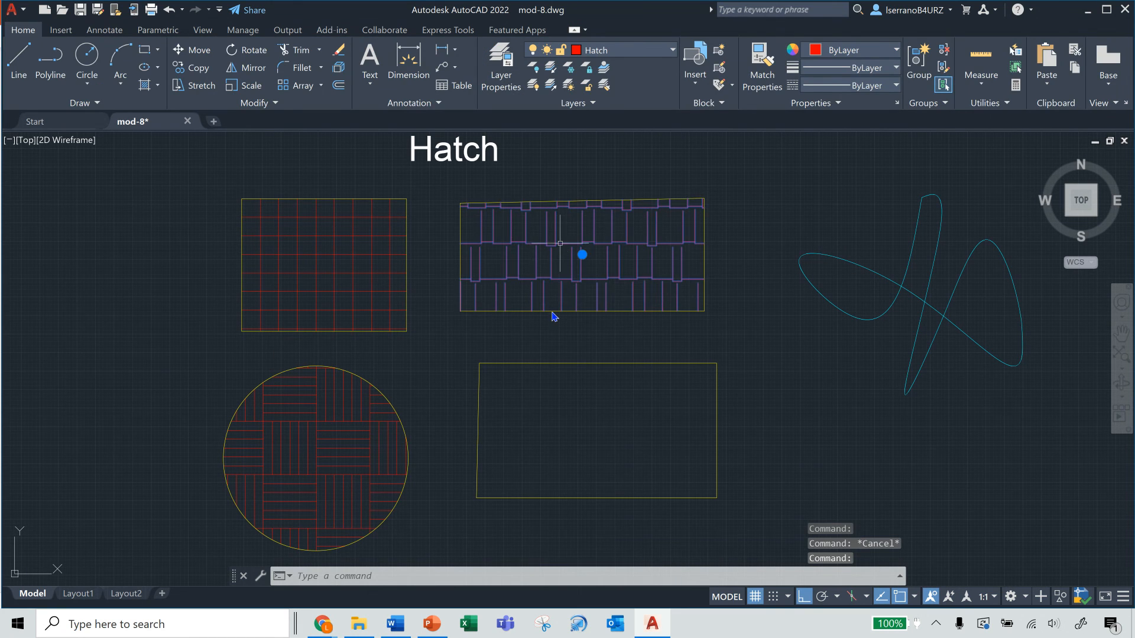
key("Escape")
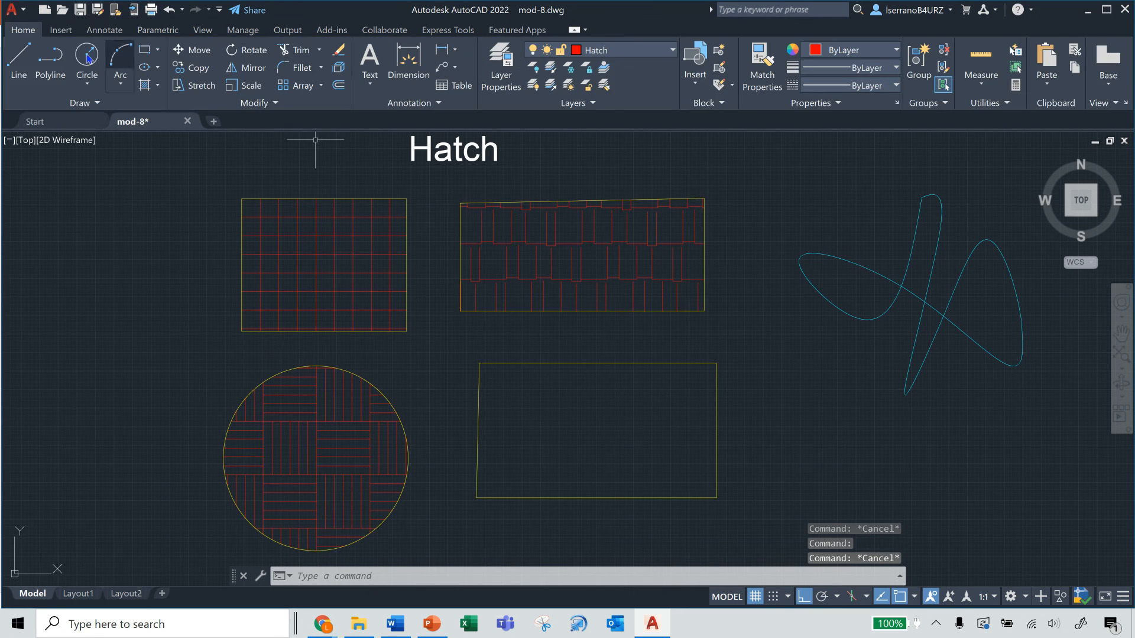
Step: Hatch the enclosed areas of the spline and the empty lower rectangle together in one AR-RSHKE hatch at scale 1
left_click(144, 89)
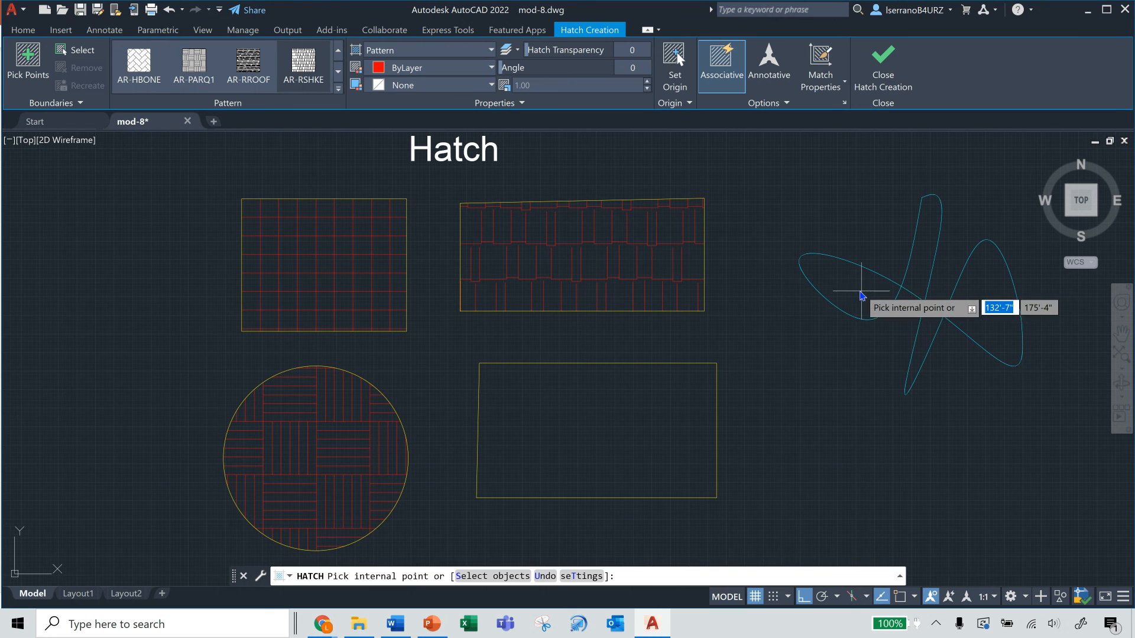
left_click(864, 299)
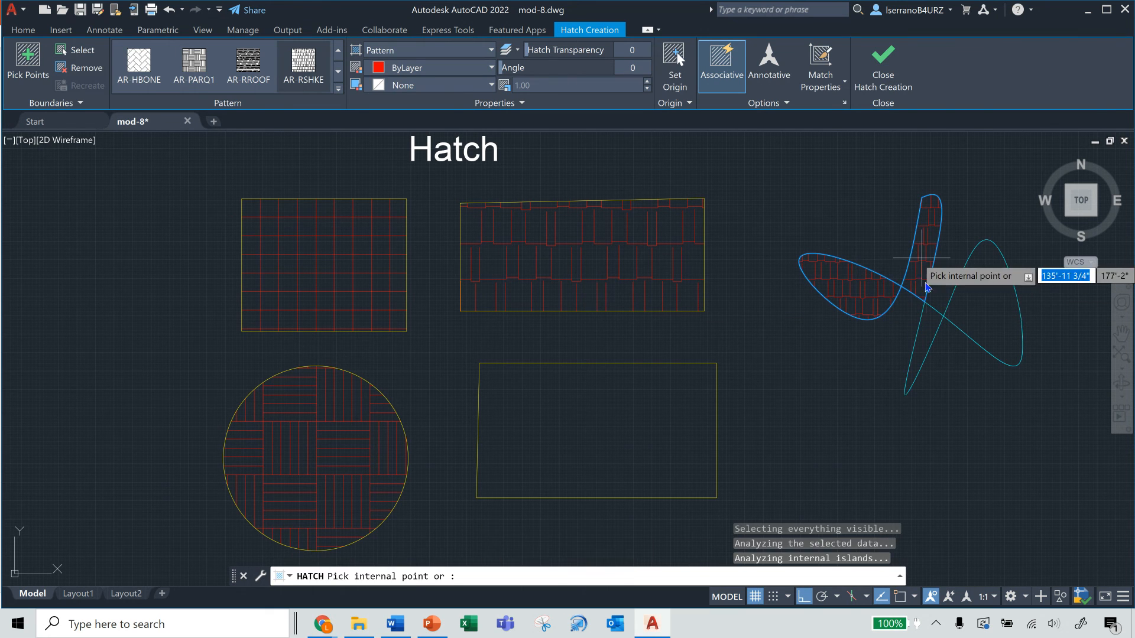
left_click(927, 318)
left_click(983, 309)
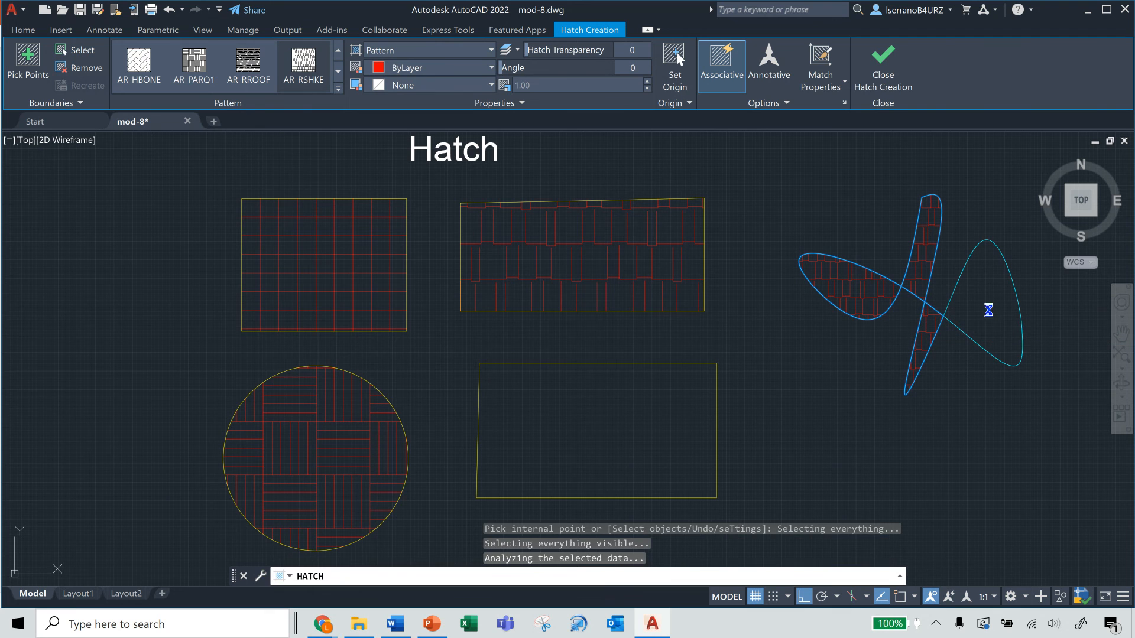
left_click(719, 329)
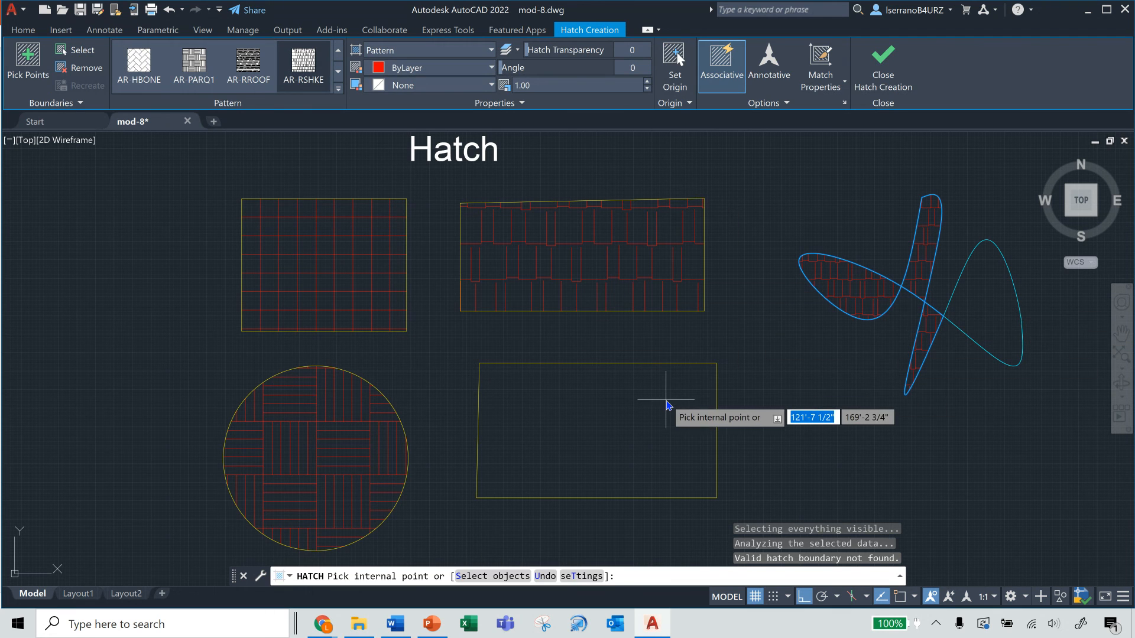
key("Escape")
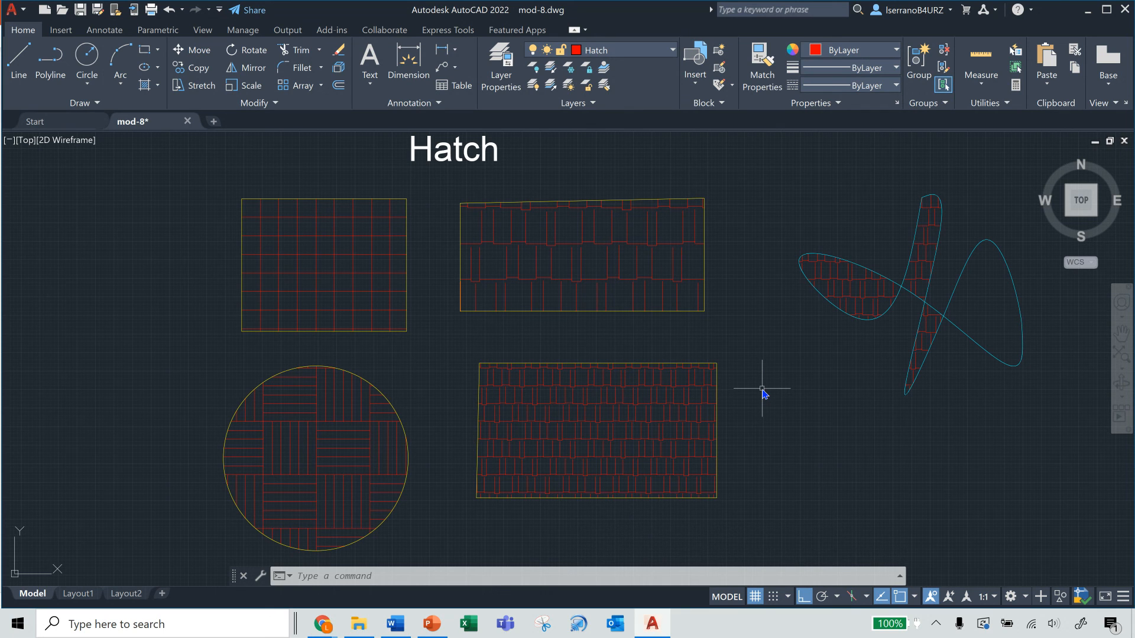
Step: Change the combined hatch of the spline and lower rectangle to the AR-HBONE pattern with a scale of 5
left_click(683, 392)
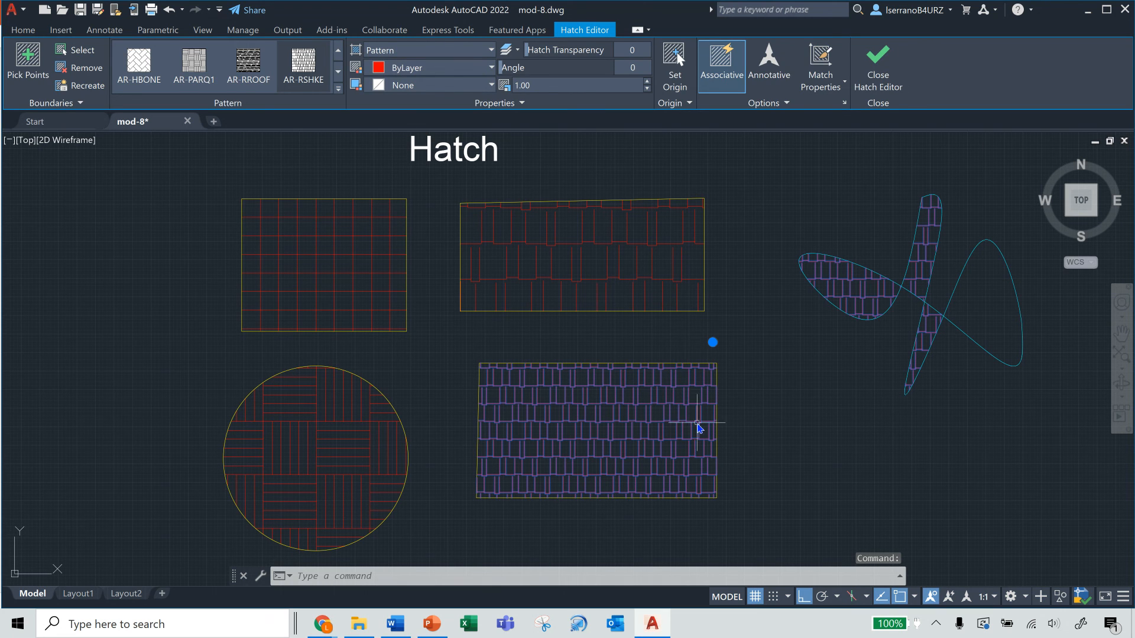
left_click(139, 64)
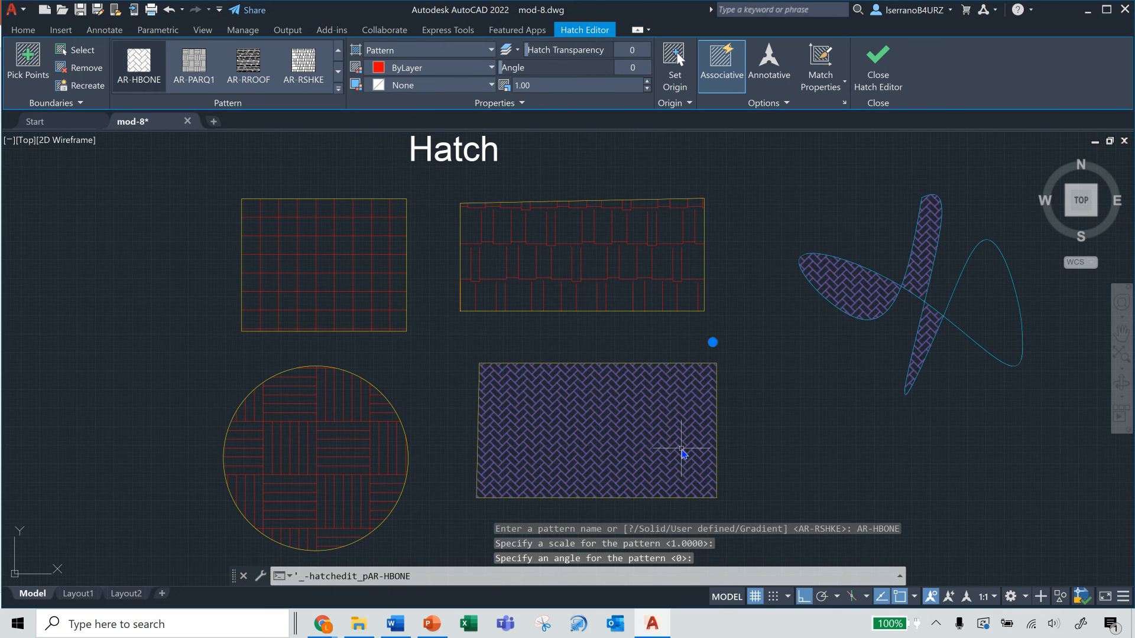
left_click(605, 81)
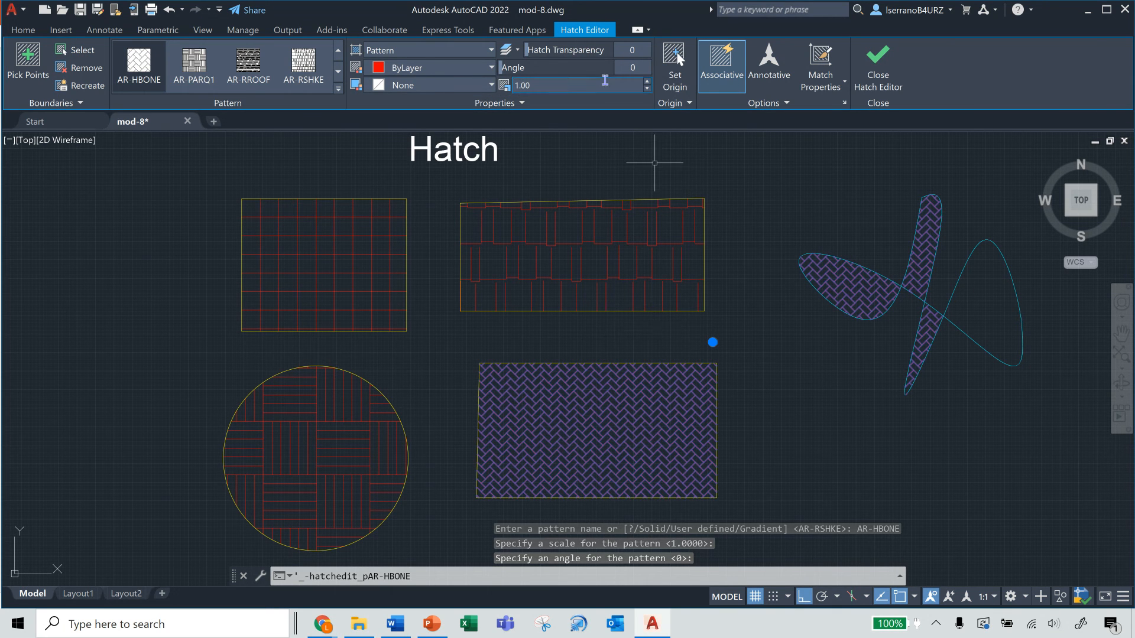
type("5")
key("Return")
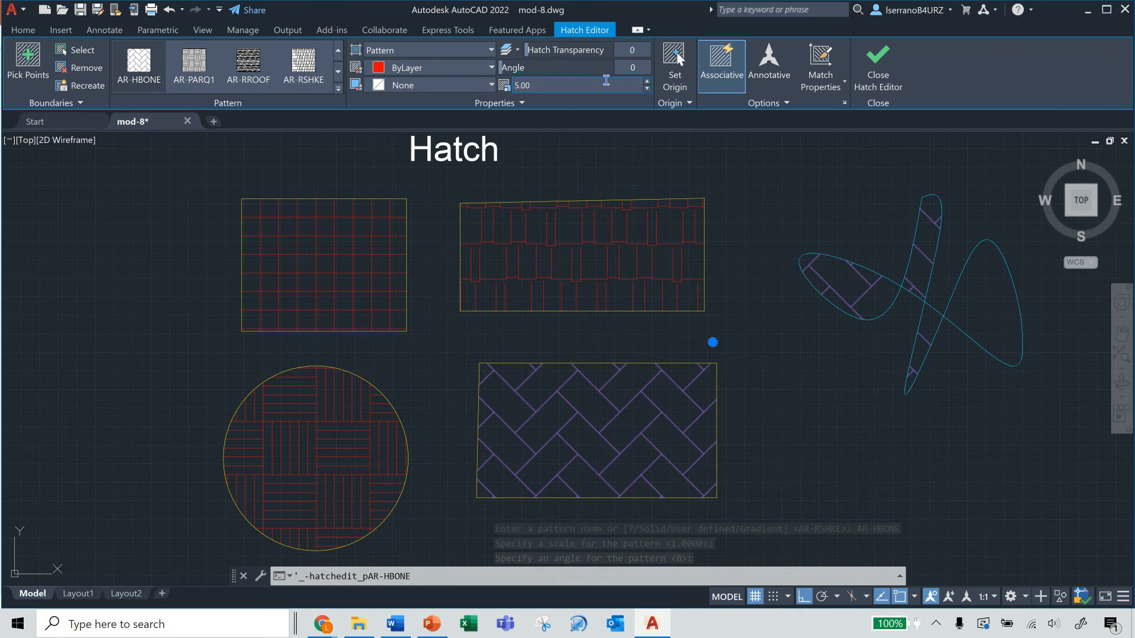
key("Escape")
key("Escape")
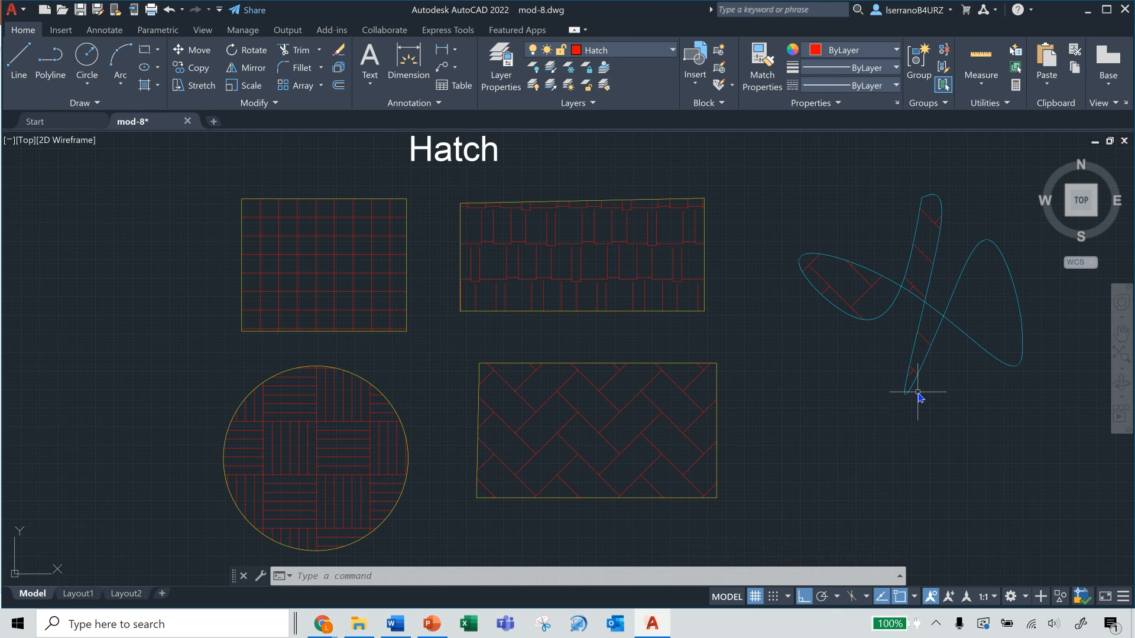
Step: Select the combined AR-HBONE hatch and the square's grid hatch in turn to compare which areas each covers
left_click(686, 400)
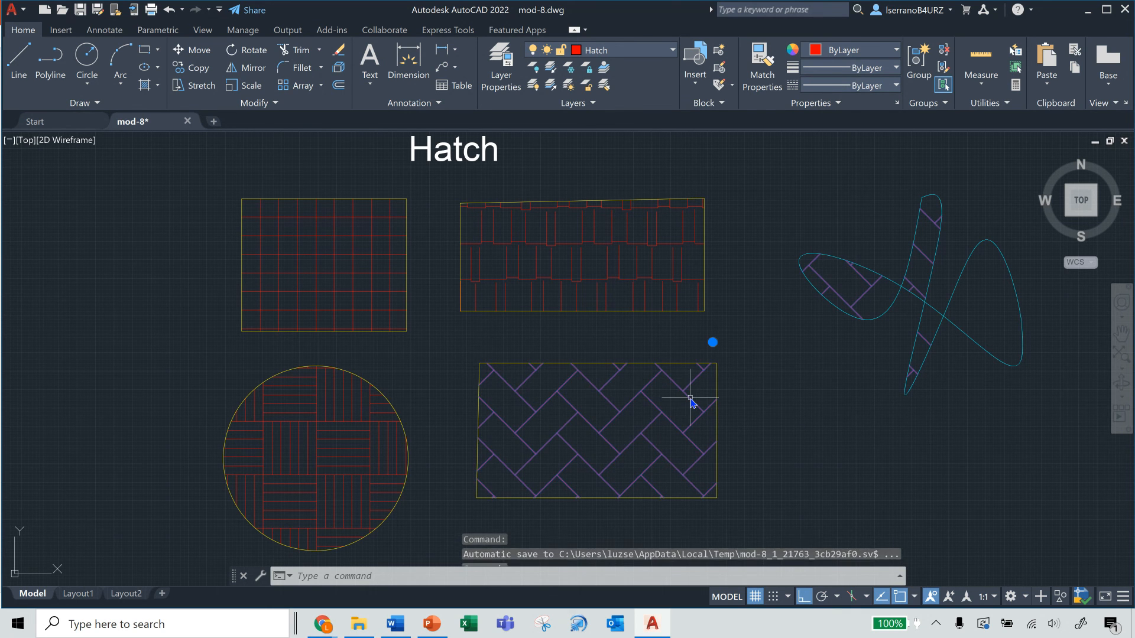
key("Escape")
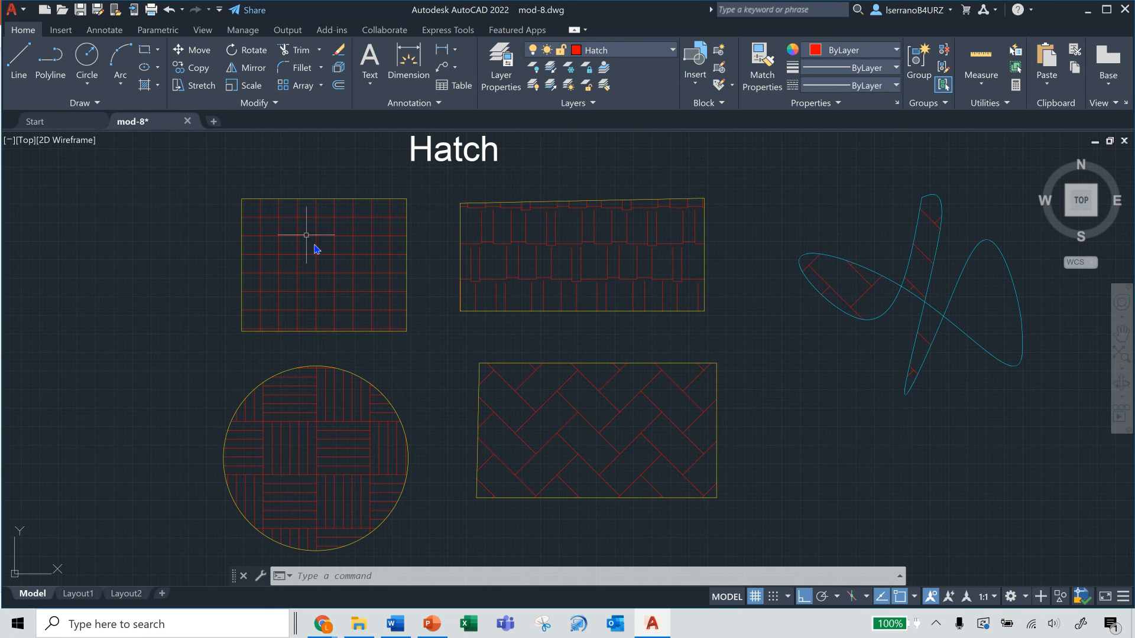
left_click(332, 258)
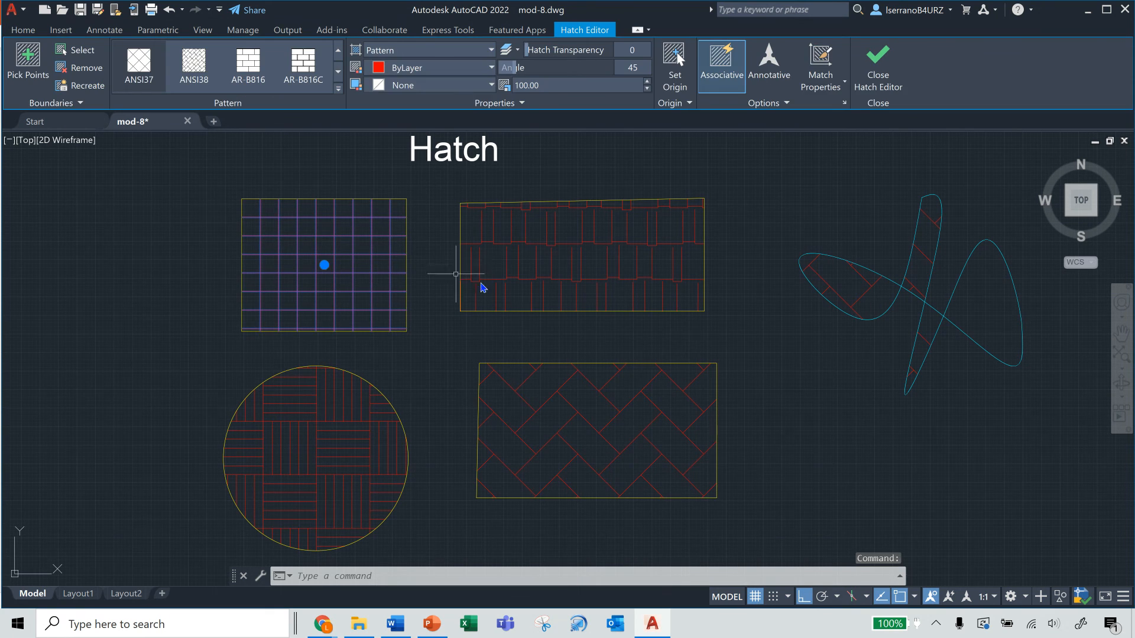
key("Escape")
key("Escape")
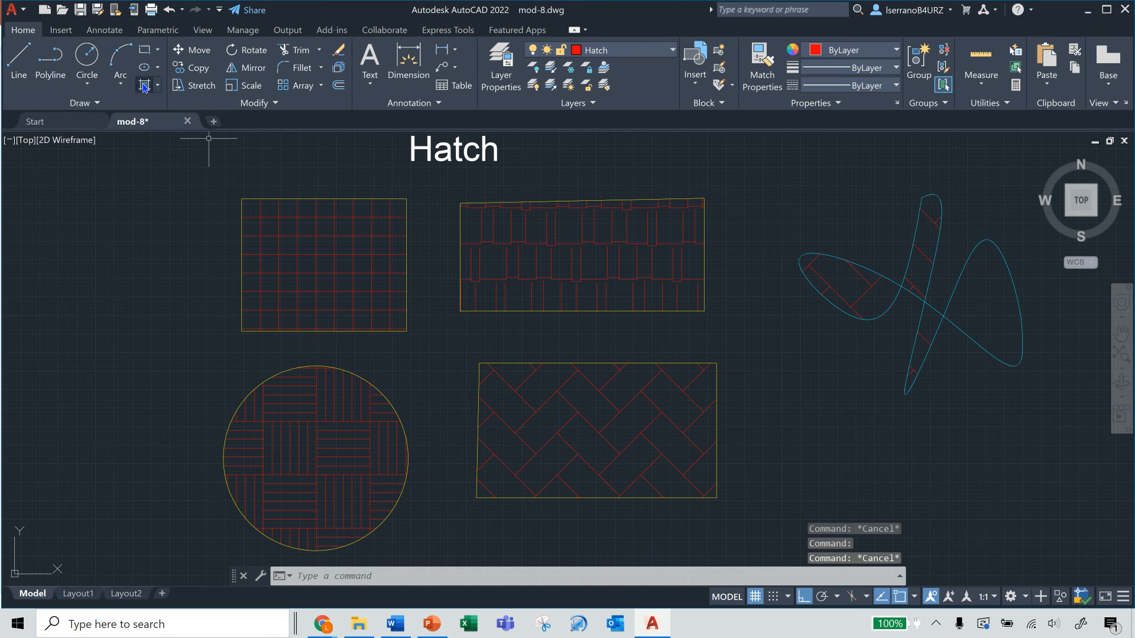
Step: Erase the grid hatch inside the square
type("e")
key("Return")
left_click(314, 279)
key("Return")
Step: Hatch the inside of the empty square and change the new hatch's pattern to AR-PARQ1
left_click(146, 88)
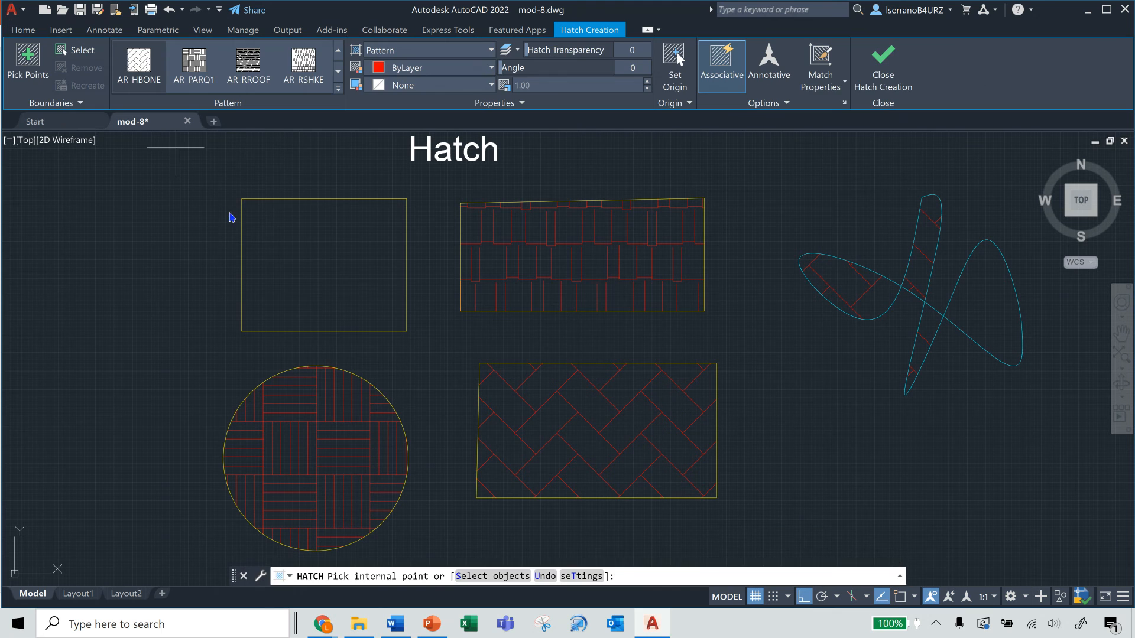
left_click(335, 271)
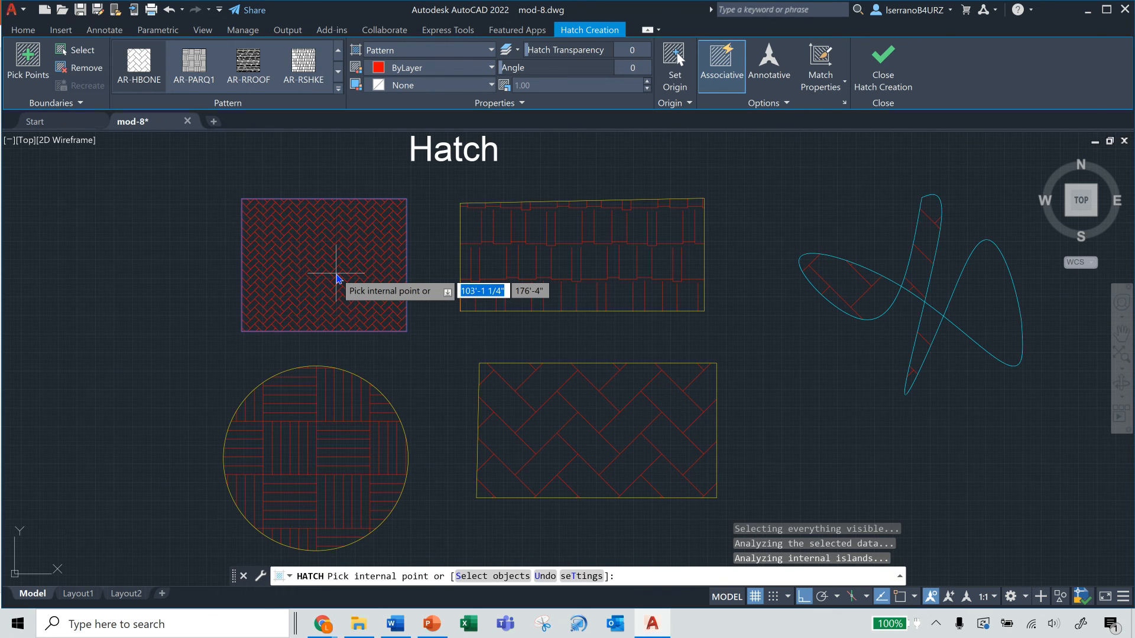
key("Escape")
left_click(337, 278)
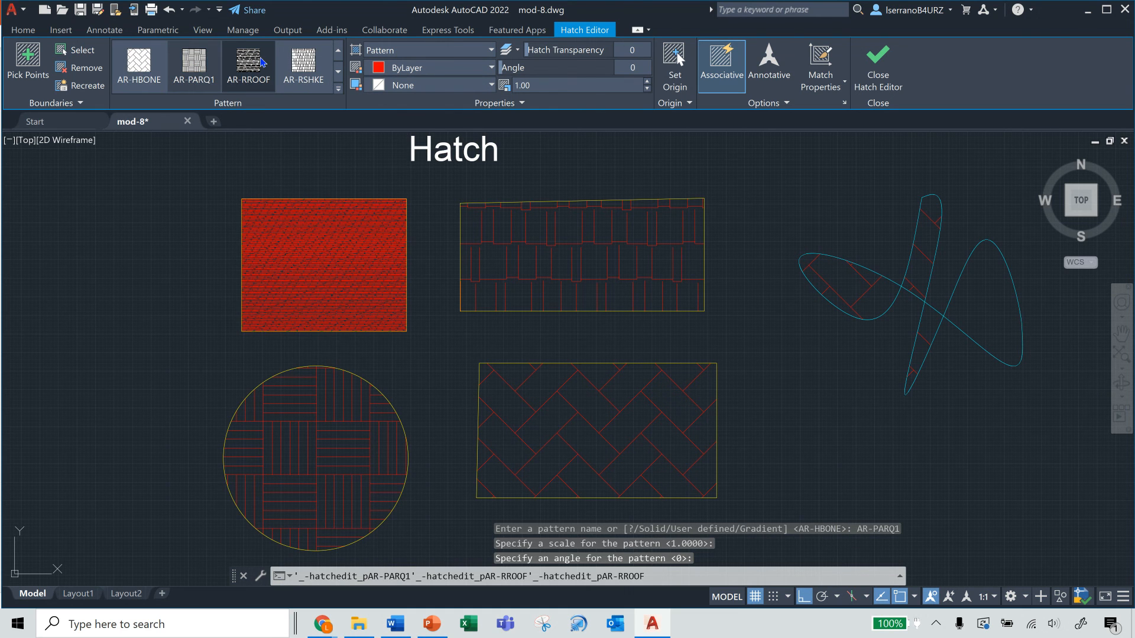
key("Escape")
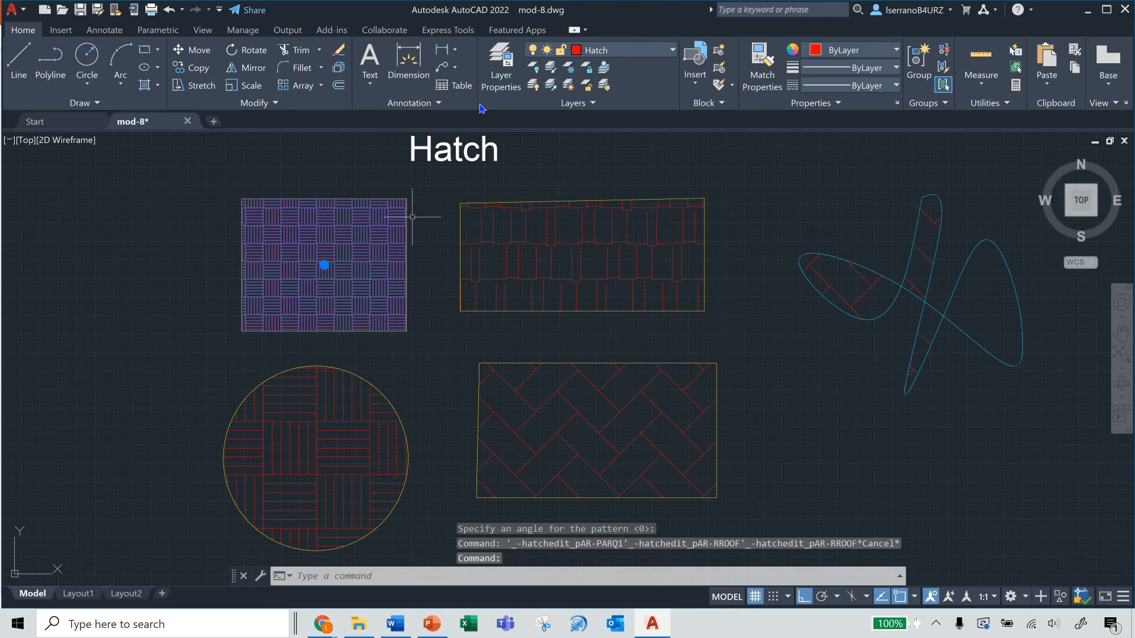
Step: Try pattern scales of 50 and 25 on the square's AR-PARQ1 hatch
left_click(548, 85)
type("5")
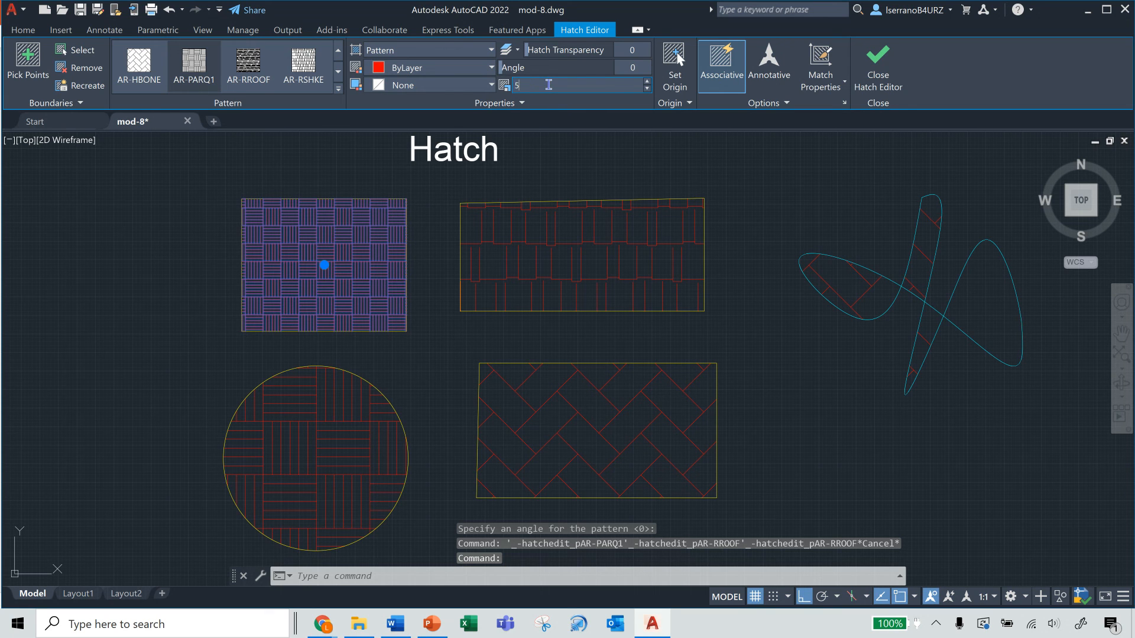
type("0")
key("Return")
left_click(561, 88)
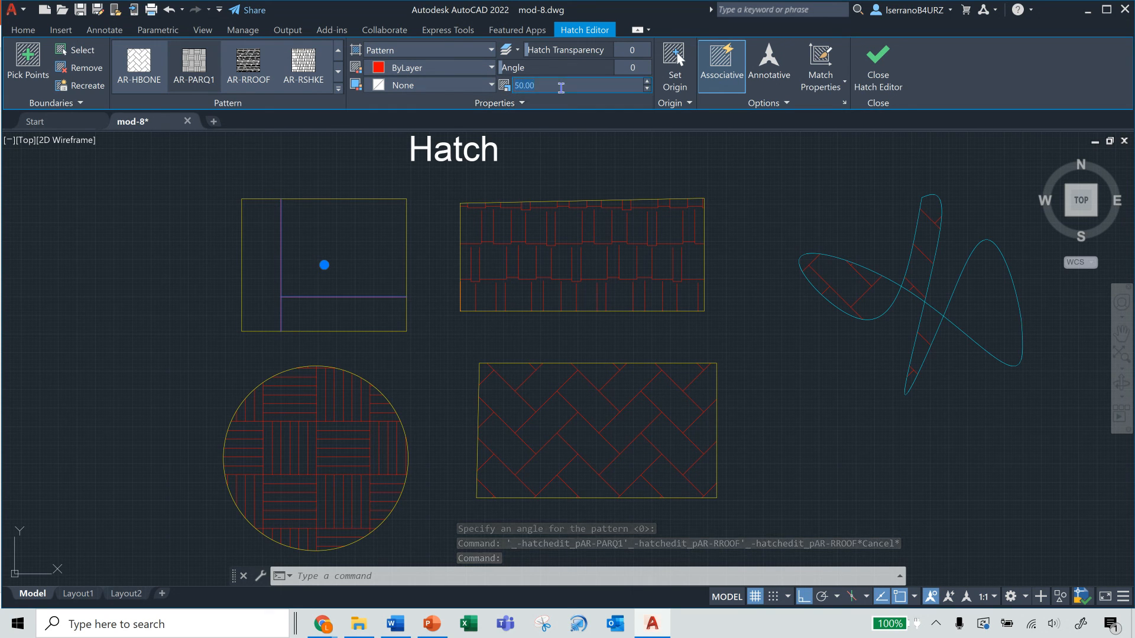
type("25")
key("Return")
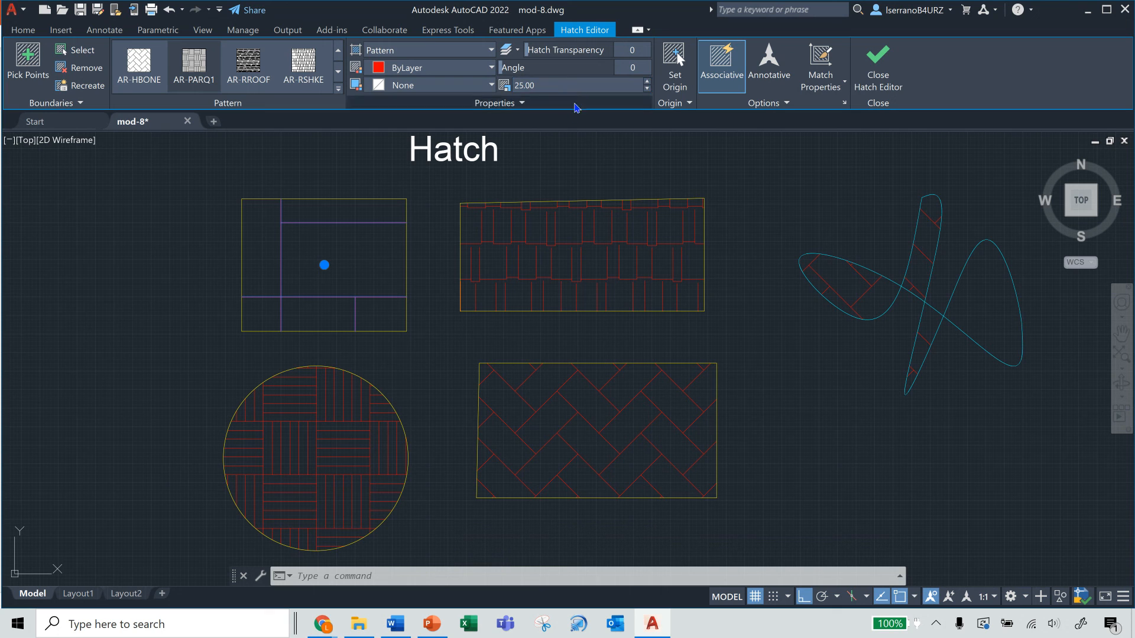
Step: Set the pattern scale of the square's AR-PARQ1 hatch to 10
key("Return")
key("Escape")
key("Escape")
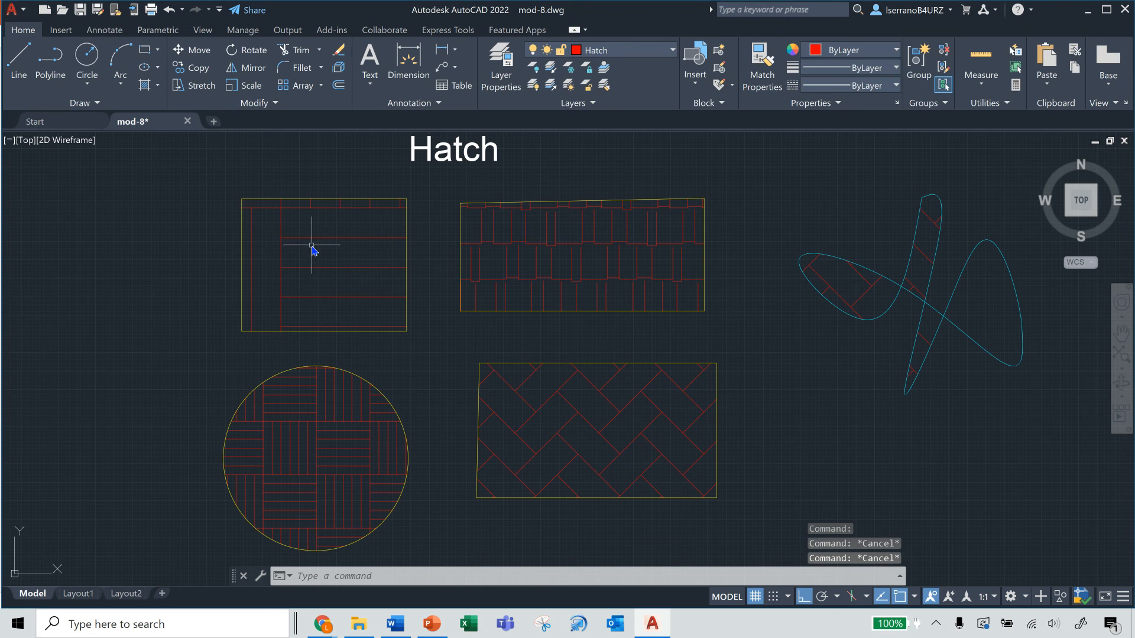
Step: Select the square's AR-PARQ1 hatch and the combined AR-HBONE hatch in turn to examine their extents
left_click(317, 229)
left_click(295, 273)
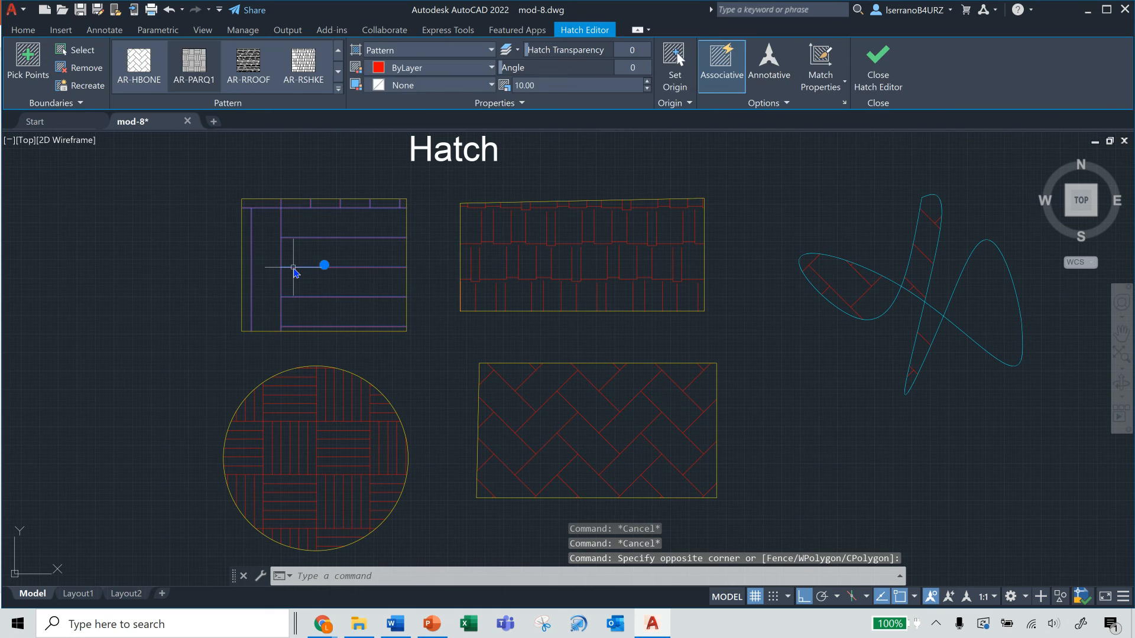
key("Escape")
left_click(644, 415)
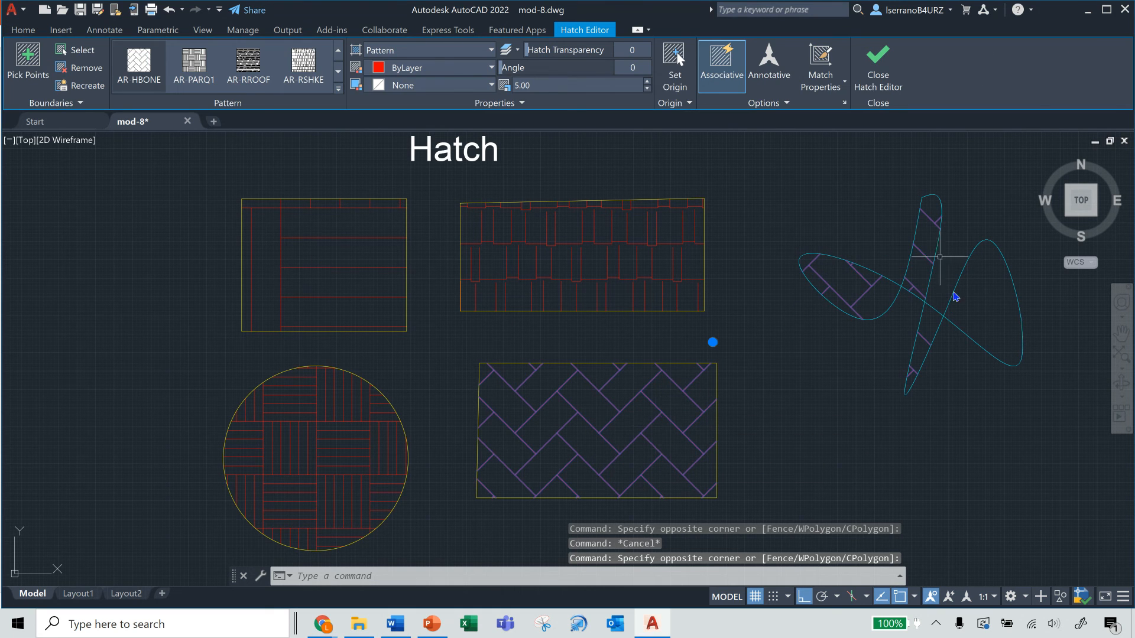
key("Escape")
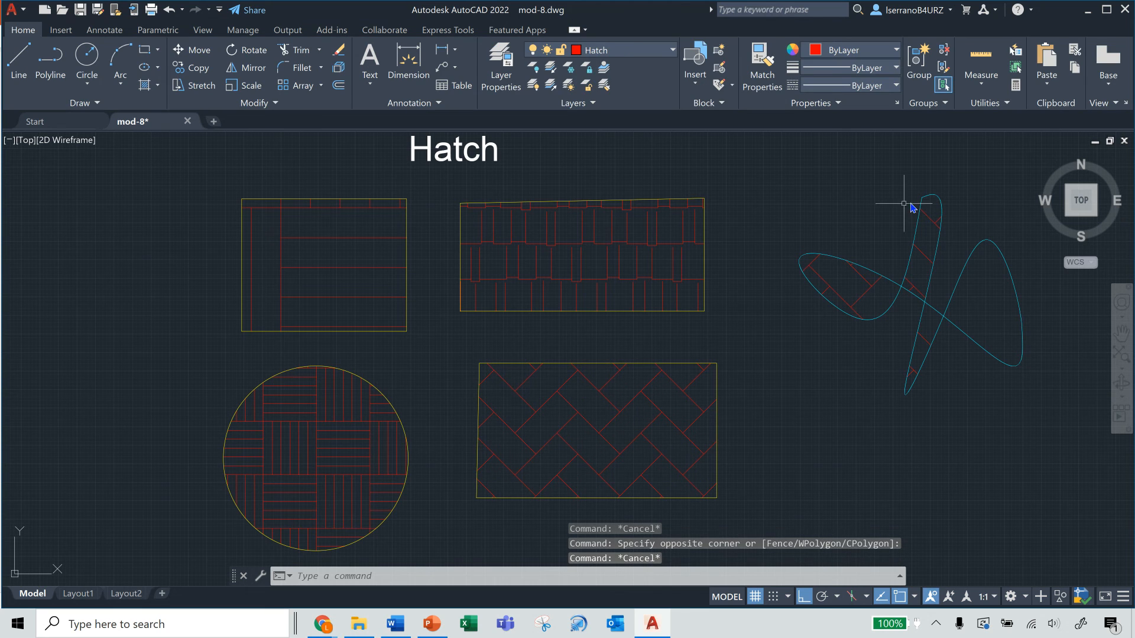